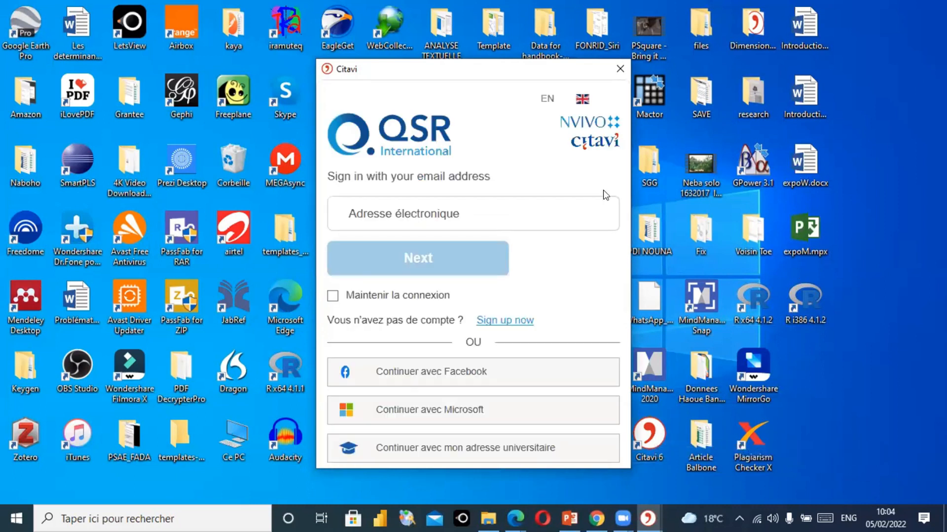
Dismiss the sign-in window and create a local project named Article_gouvernance_locale in the default location, keeping its reference editor unobstructed.
{"action": "left_click", "coordinate": [620, 70]}
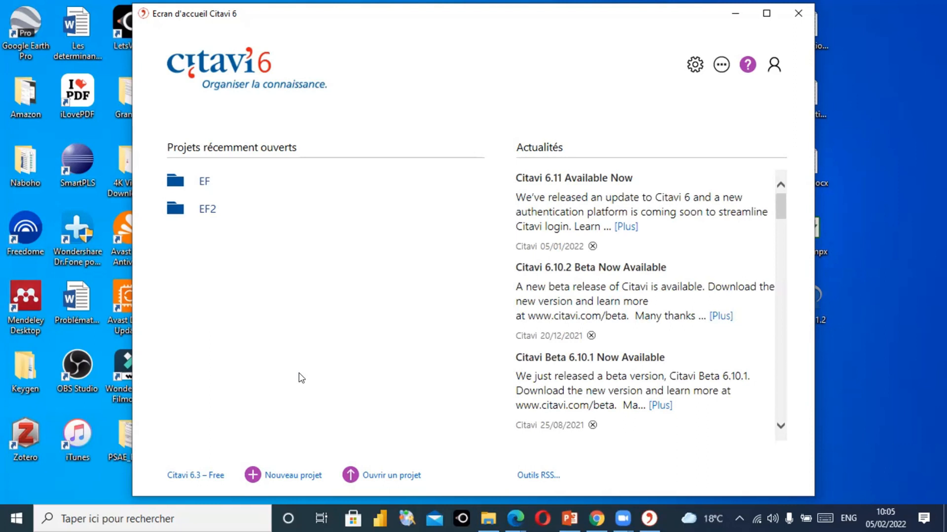
{"action": "left_click", "coordinate": [272, 475]}
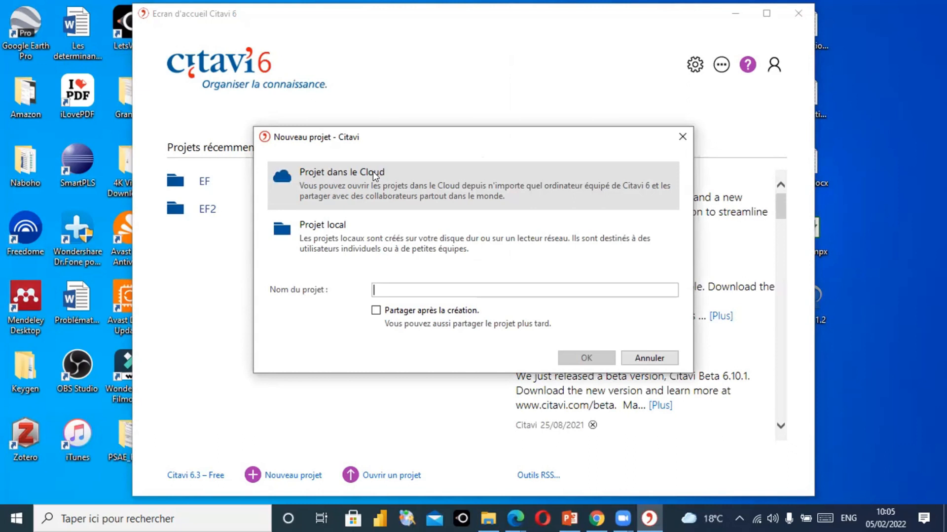
{"action": "left_click", "coordinate": [336, 233]}
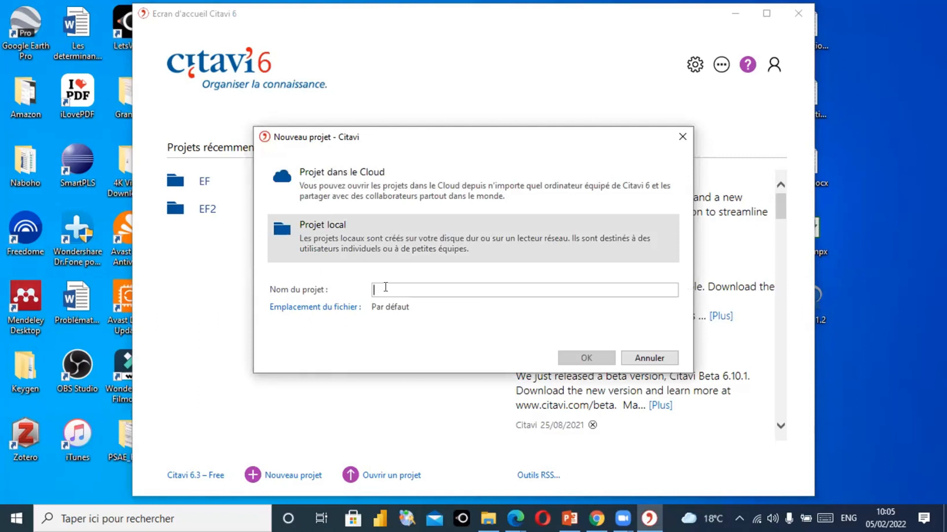
{"action": "type", "text": "Article"}
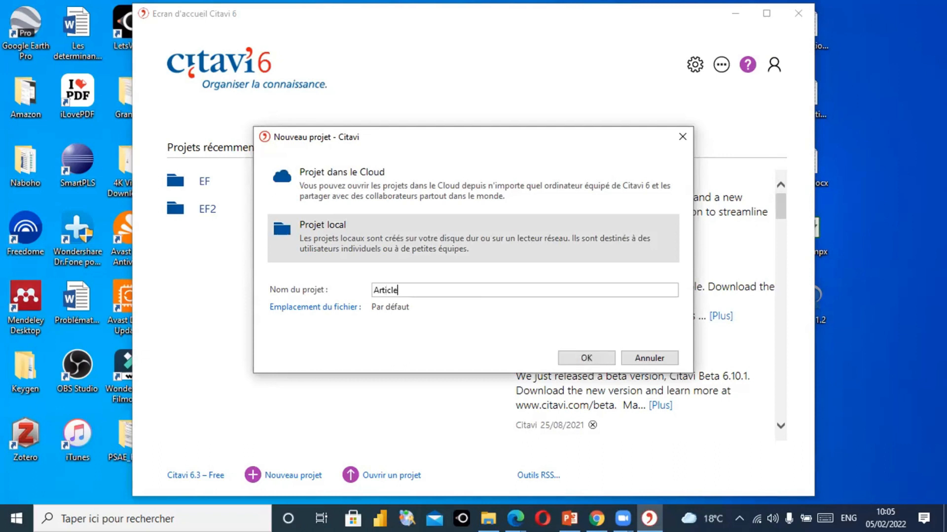
{"action": "type", "text": " gouvernance"}
{"action": "left_click", "coordinate": [399, 290]}
{"action": "key", "text": "BackSpace"}
{"action": "type", "text": "__"}
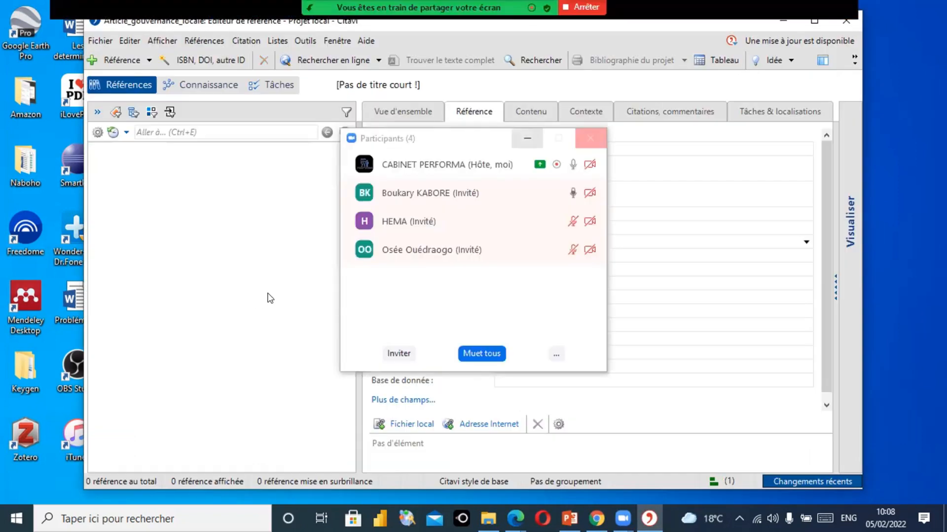
{"action": "left_click", "coordinate": [528, 138]}
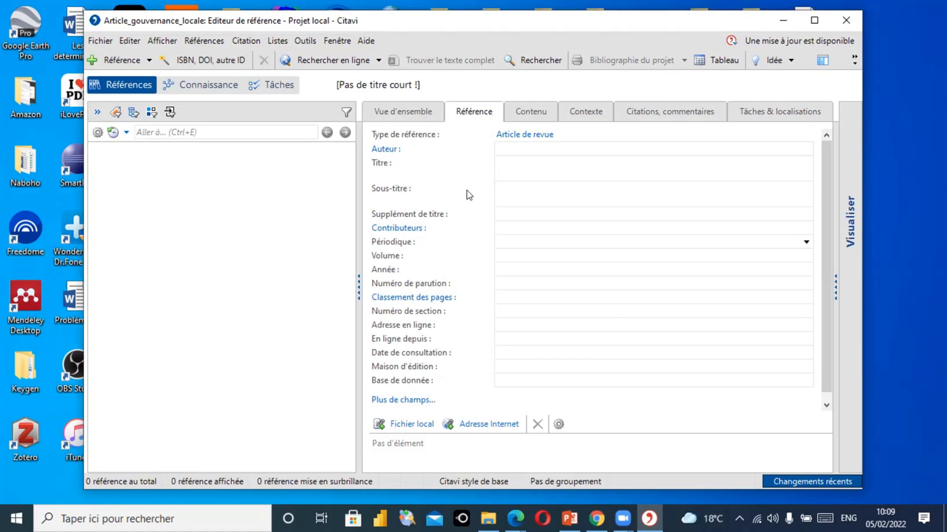
Switch to Chrome and copy the DOI 10.1080/02255189.2012.664547 from the Library Genesis results for "gouvernance locale".
{"action": "mouse_move", "coordinate": [596, 519]}
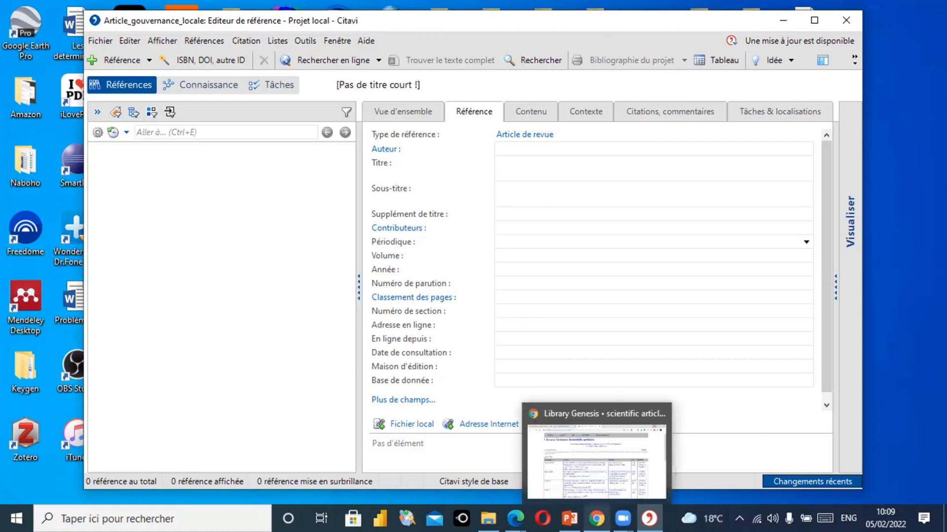
{"action": "left_click", "coordinate": [608, 463]}
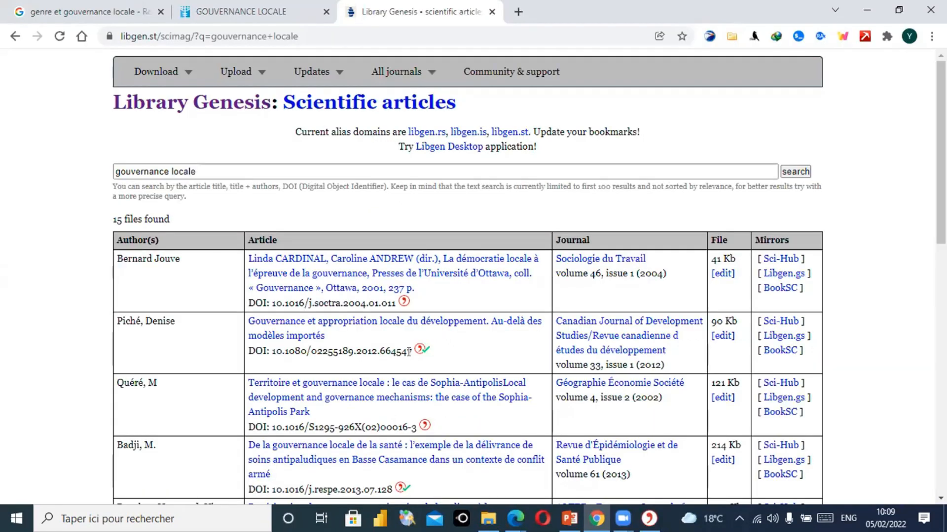
{"action": "left_click_drag", "start_coordinate": [408, 352], "coordinate": [272, 351]}
{"action": "key", "text": "ctrl+c"}
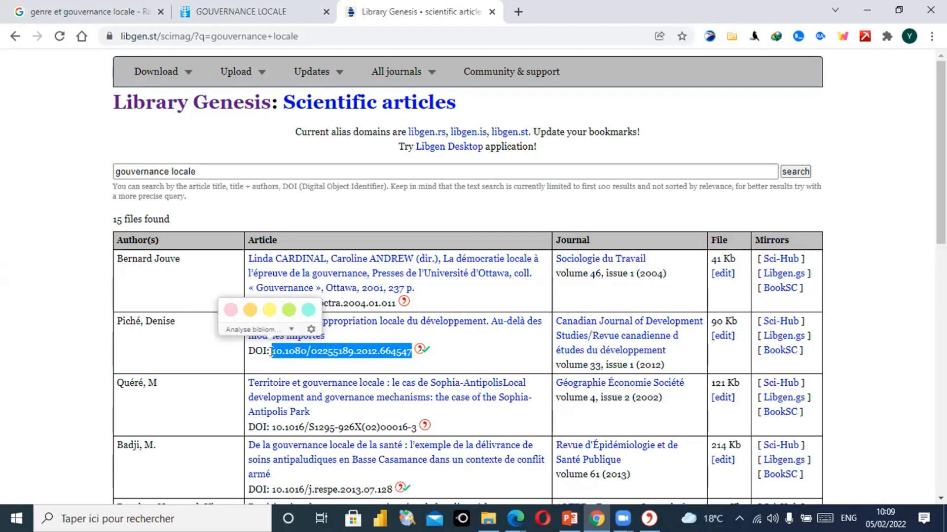
In Citavi, retrieve the reference for the copied DOI 10.1080/02255189.2012.664547 and add it to the project.
{"action": "key", "text": "alt+Tab"}
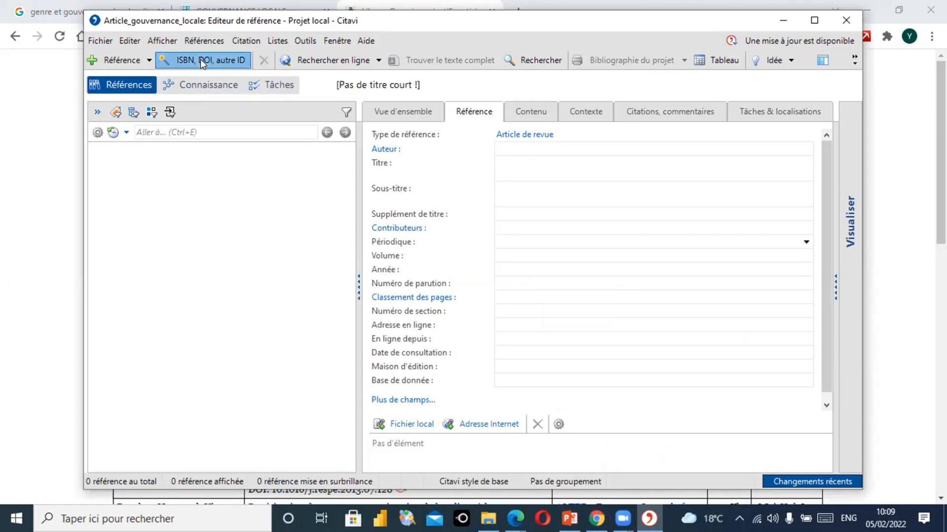
{"action": "left_click", "coordinate": [200, 59]}
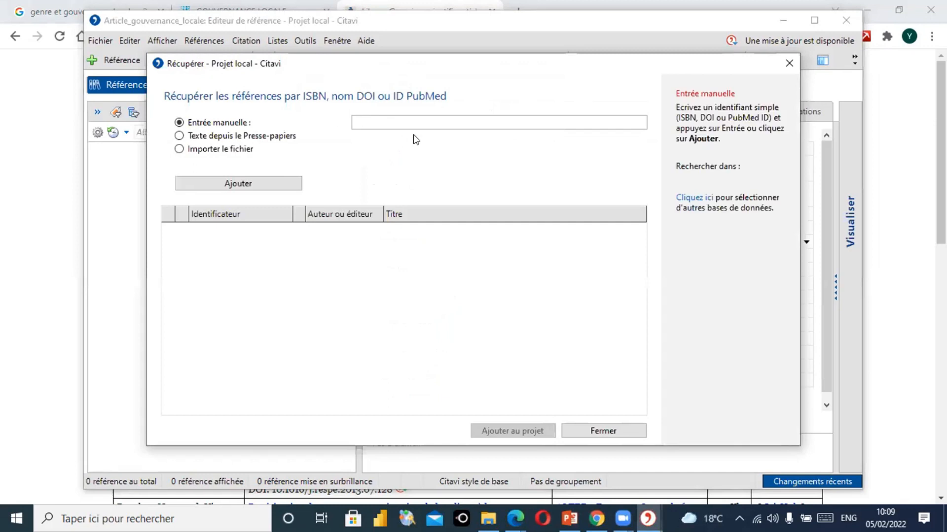
{"action": "key", "text": "ctrl+v"}
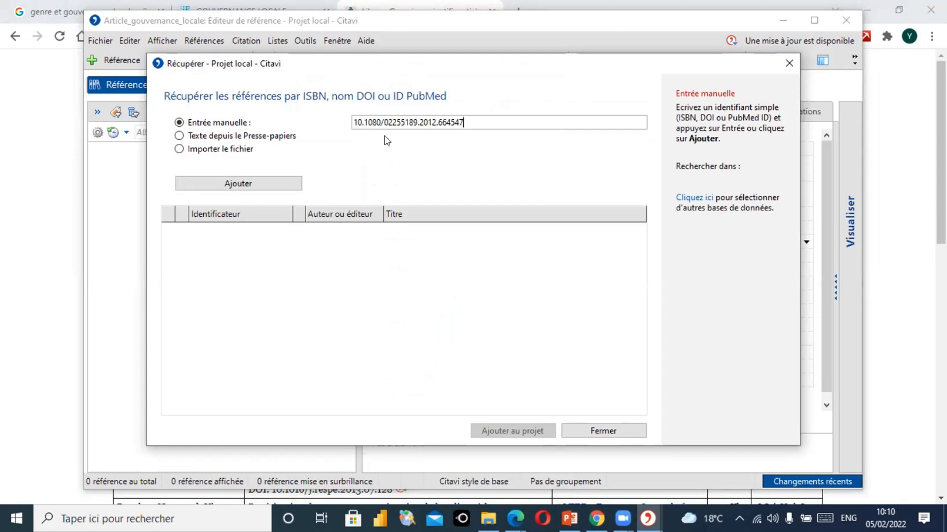
{"action": "left_click", "coordinate": [245, 185]}
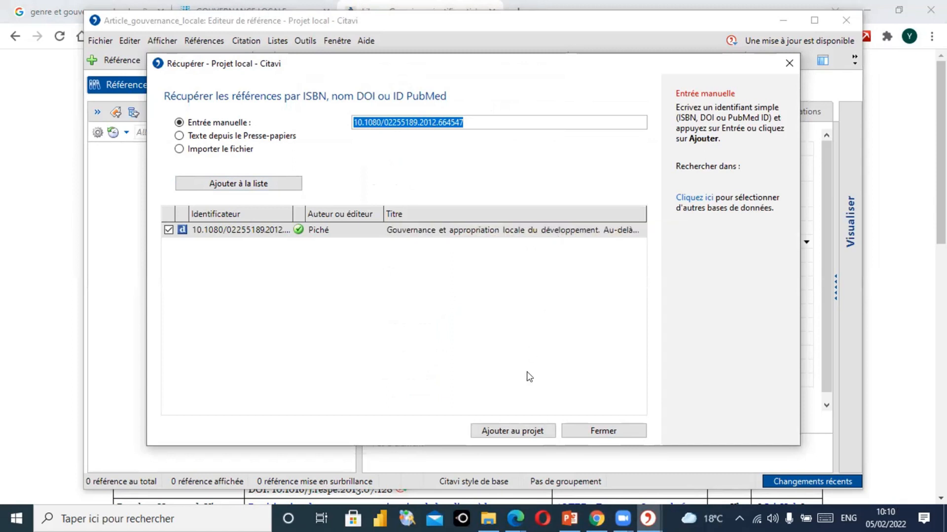
{"action": "left_click", "coordinate": [509, 432]}
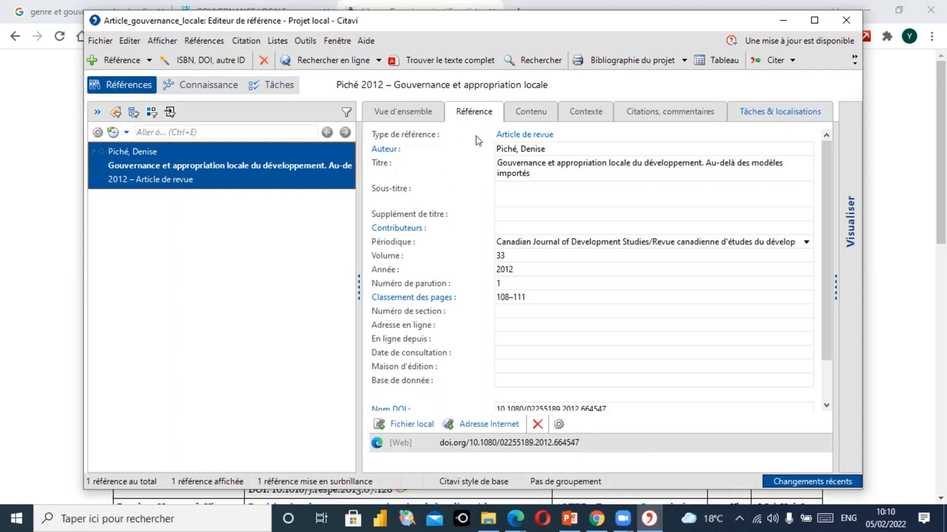
Review the imported article's overview and its full bibliographic details, down to the DOI and source fields.
{"action": "left_click", "coordinate": [425, 113]}
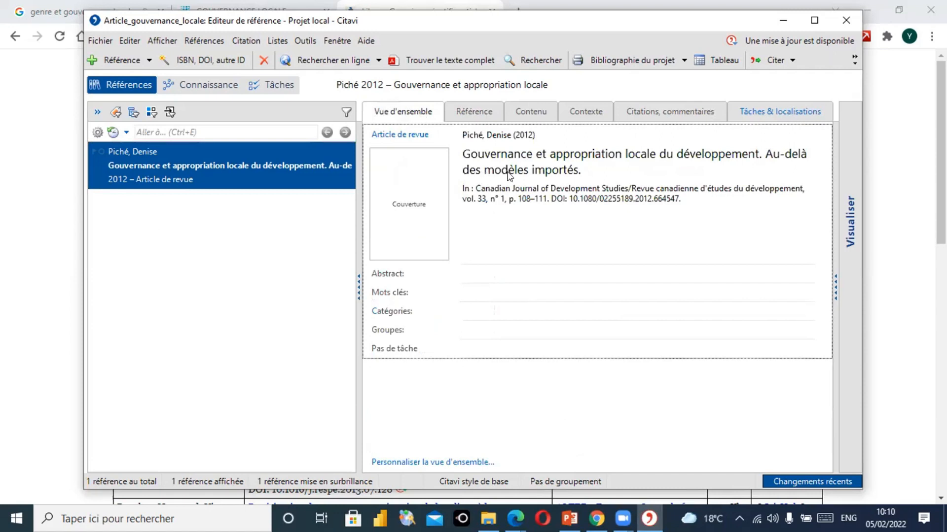
{"action": "left_click", "coordinate": [474, 110]}
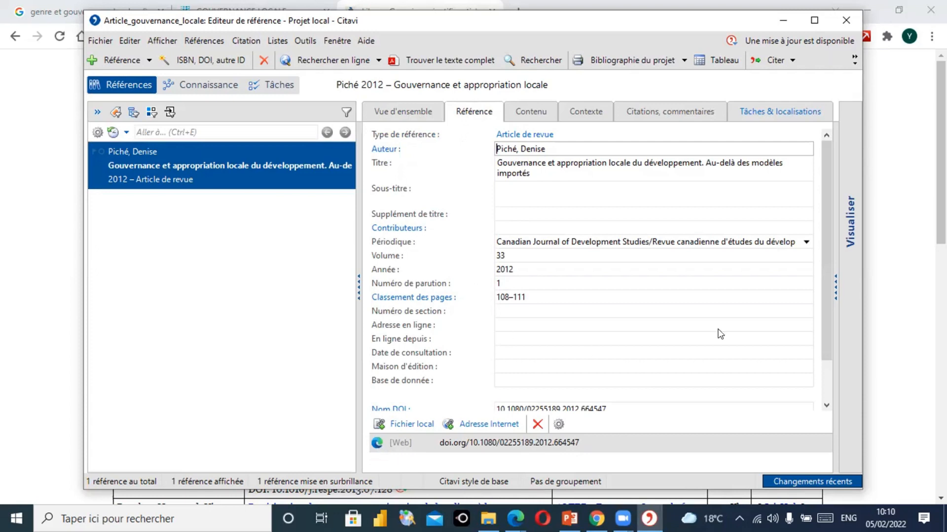
{"action": "left_click_drag", "start_coordinate": [827, 301], "coordinate": [824, 360]}
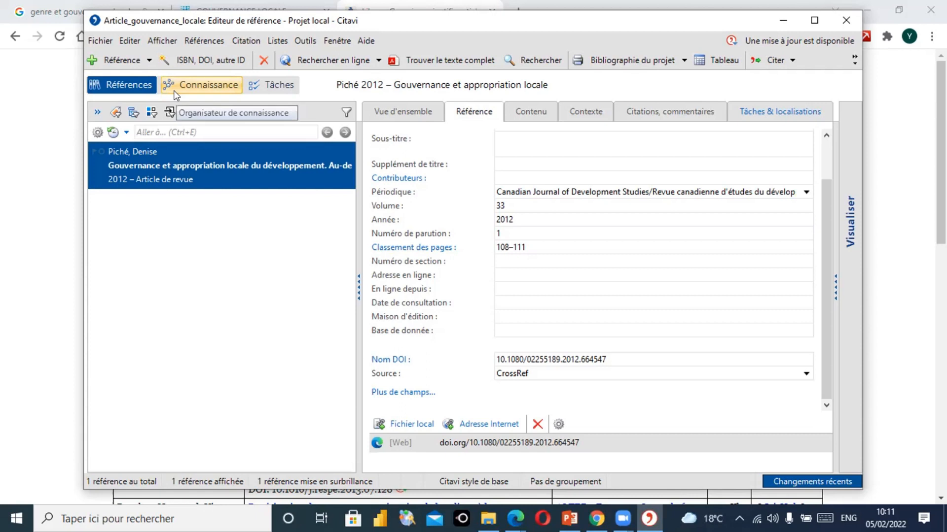
Examine the knowledge organizer, the task planner and the reference types available for a new entry, ending in the reference editor.
{"action": "left_click", "coordinate": [192, 86]}
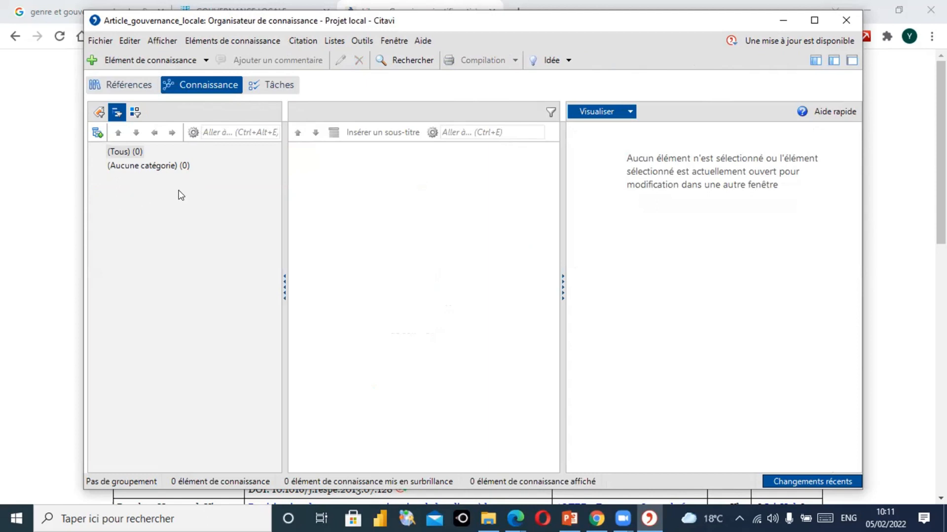
{"action": "left_click", "coordinate": [282, 89]}
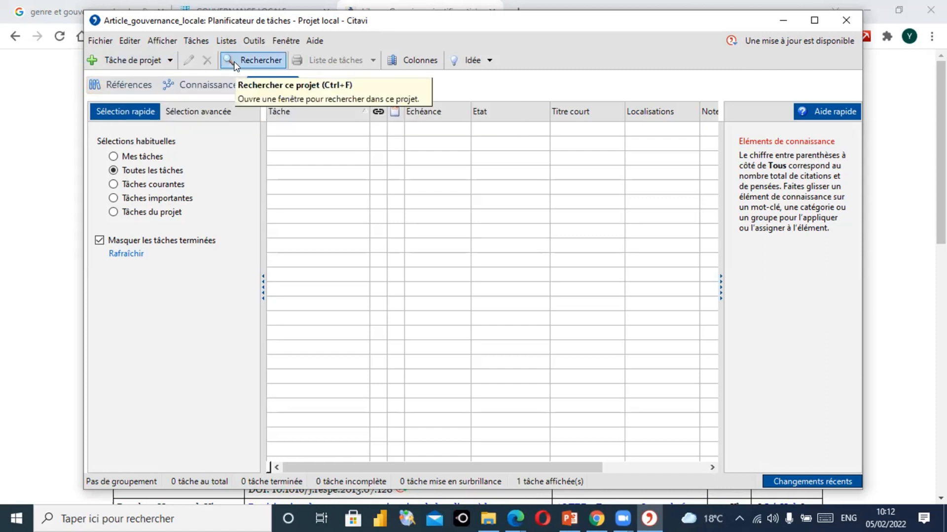
{"action": "left_click", "coordinate": [118, 89]}
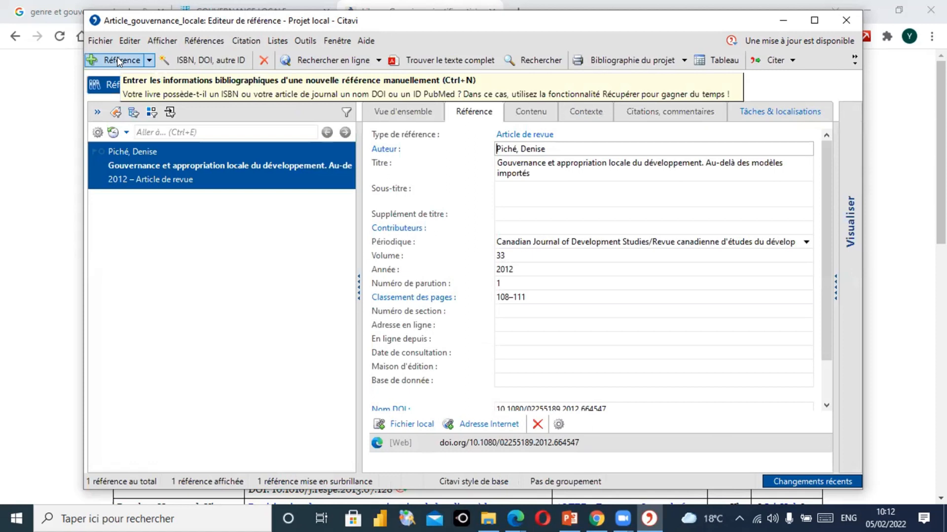
{"action": "left_click", "coordinate": [146, 59]}
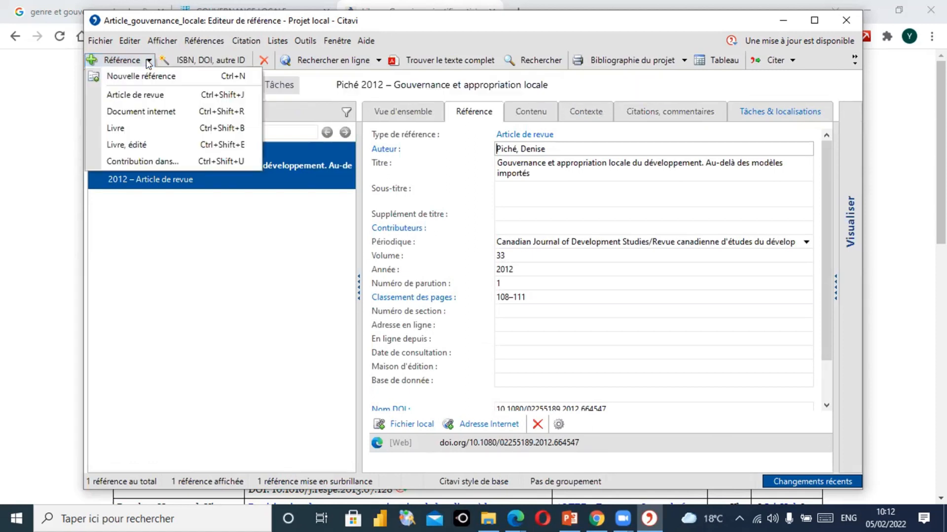
{"action": "left_click", "coordinate": [315, 85]}
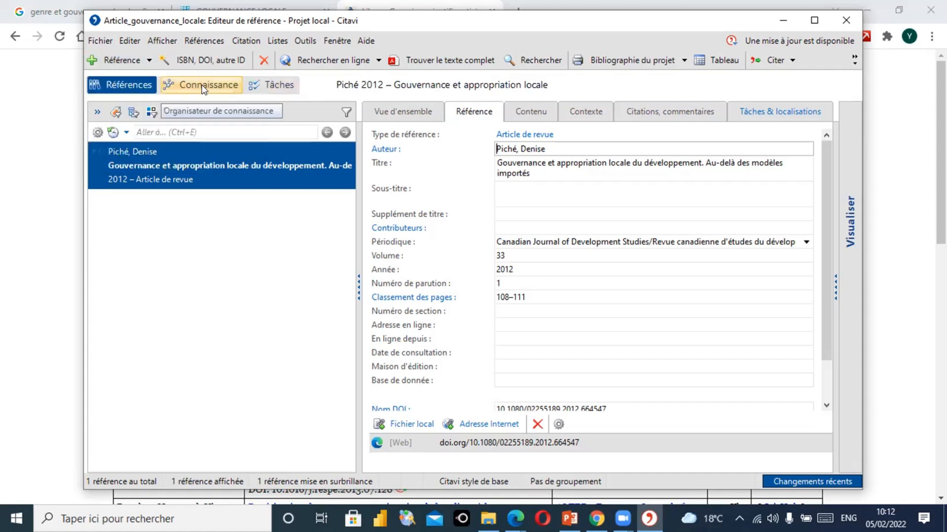
{"action": "left_click", "coordinate": [204, 87]}
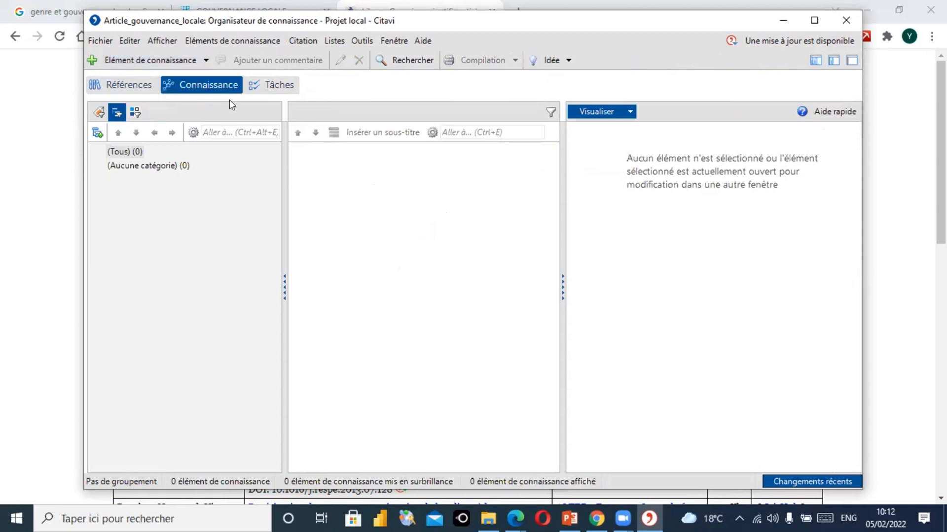
{"action": "left_click", "coordinate": [270, 87]}
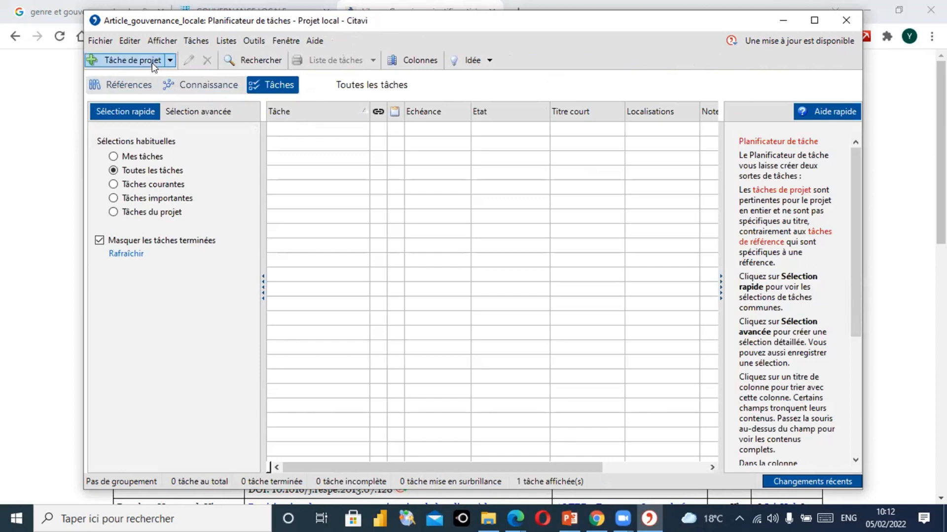
{"action": "left_click", "coordinate": [129, 85]}
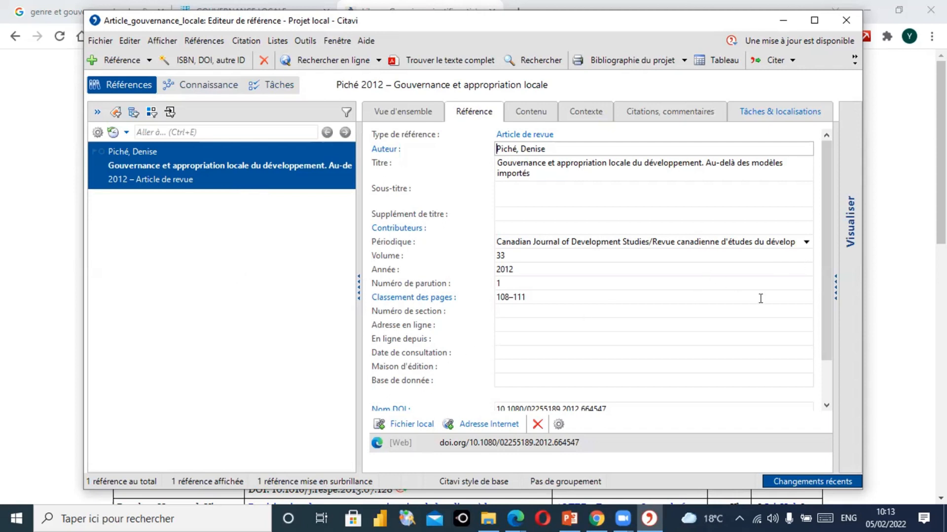
Show the reference's preview pane and search for downloadable full text for all references, checking the outcome of the search.
{"action": "left_click", "coordinate": [835, 289]}
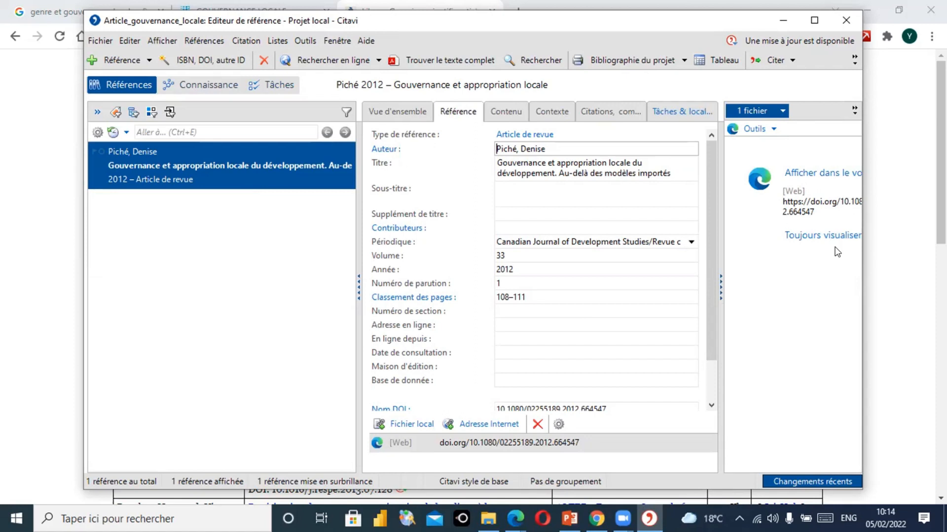
{"action": "left_click", "coordinate": [446, 58]}
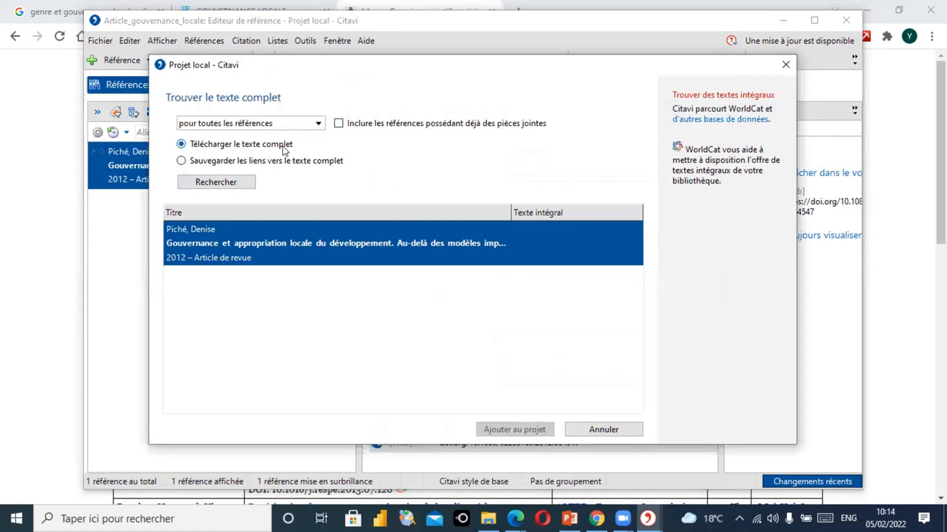
{"action": "left_click", "coordinate": [228, 183]}
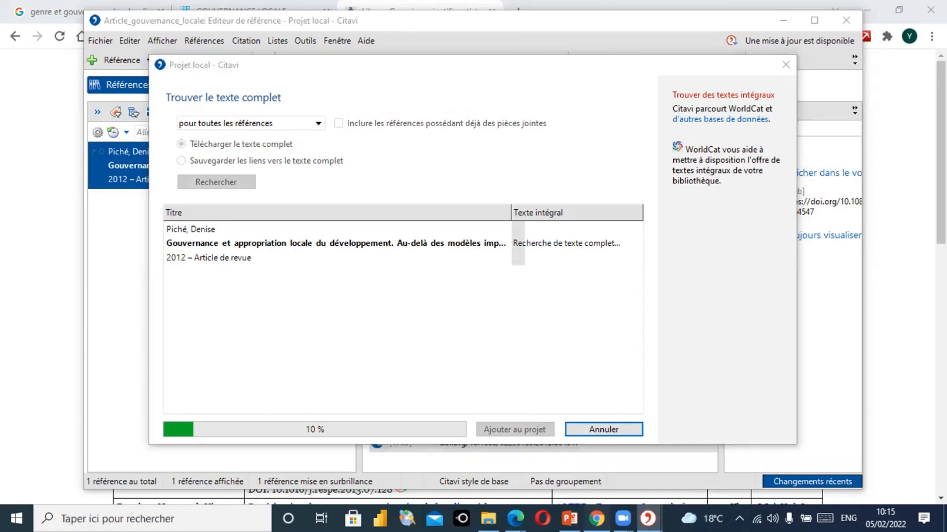
{"action": "left_click", "coordinate": [597, 519]}
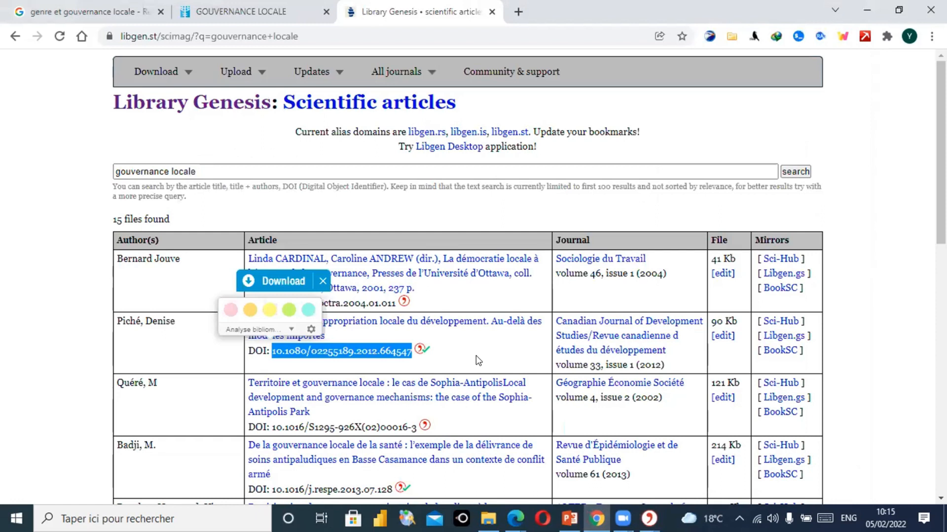
{"action": "left_click", "coordinate": [874, 241]}
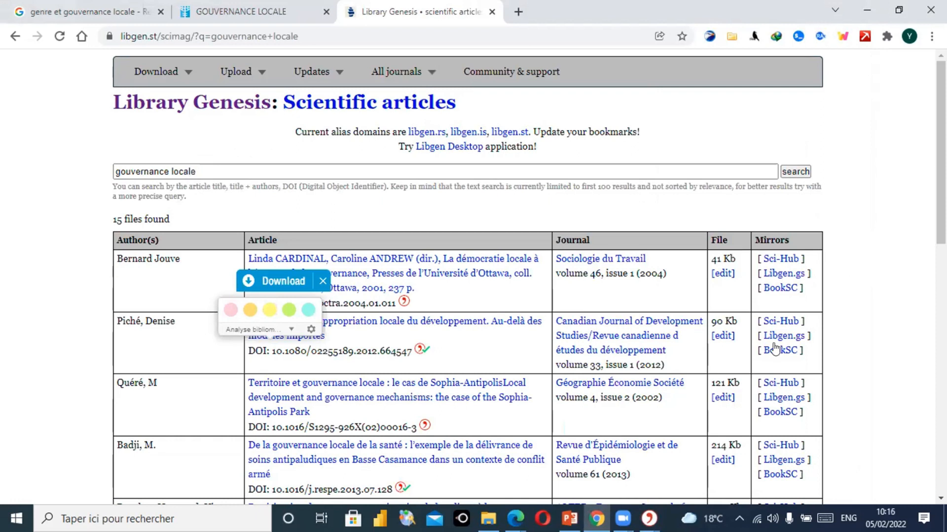
{"action": "left_click", "coordinate": [649, 518]}
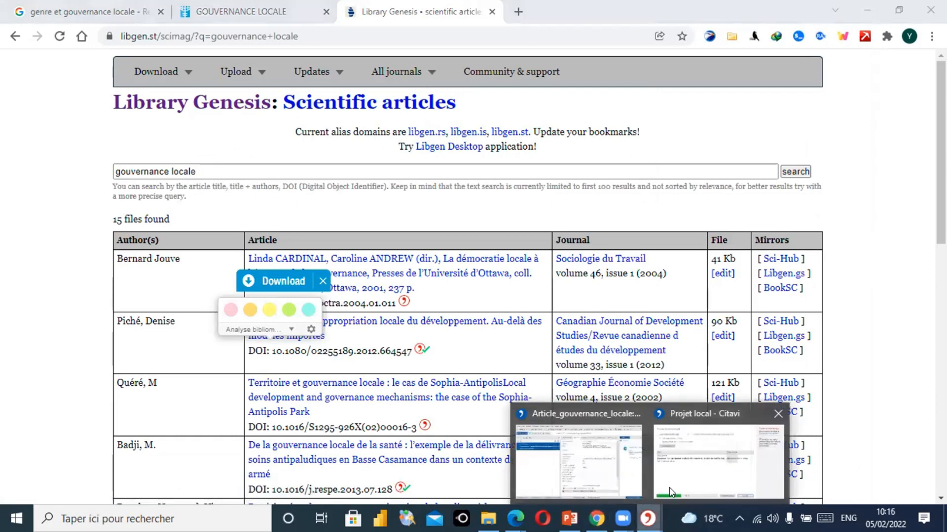
{"action": "left_click", "coordinate": [709, 452]}
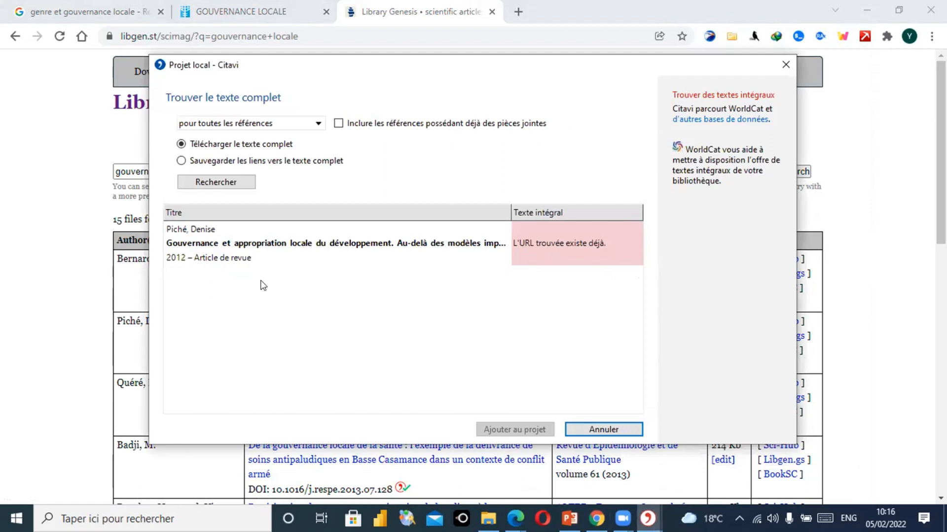
In Chrome, open the Sci-Hub page of the article "Gouvernance et appropriation locale du développement" from the Library Genesis results.
{"action": "left_click", "coordinate": [868, 285]}
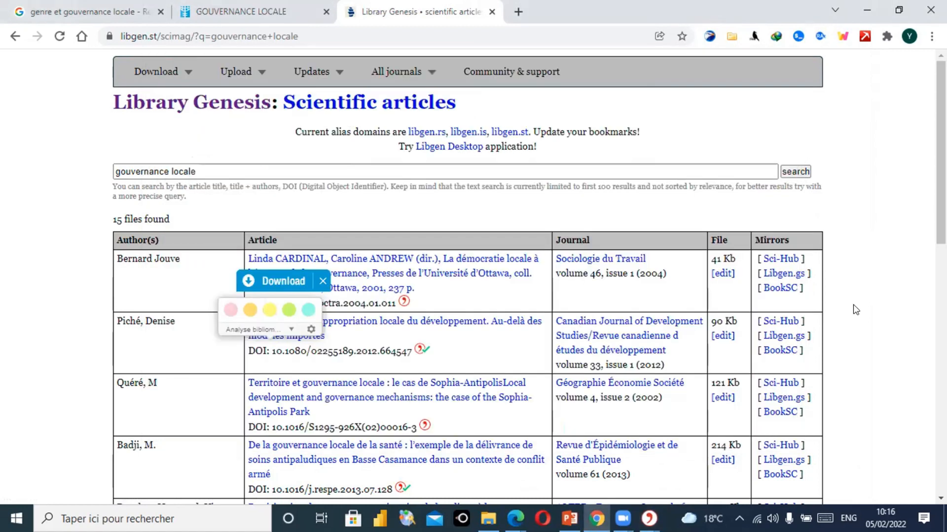
{"action": "middle_click", "coordinate": [772, 321]}
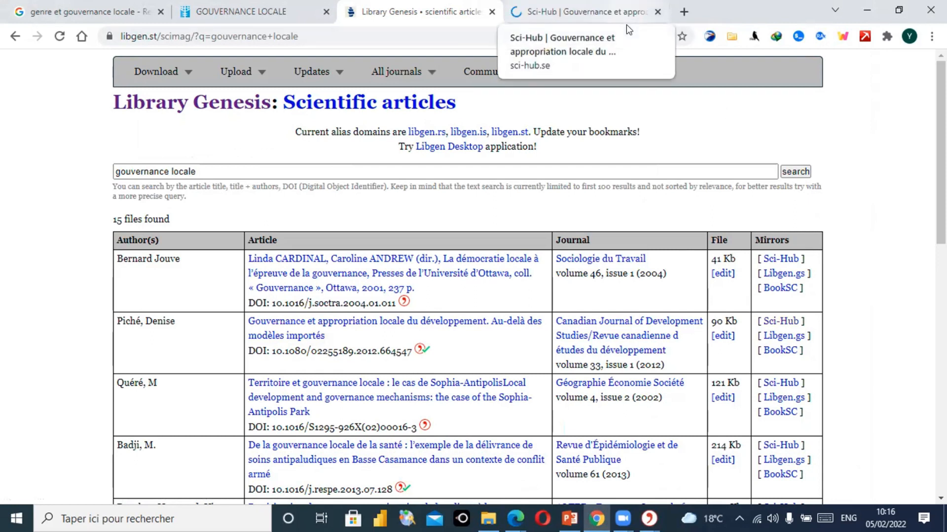
{"action": "left_click", "coordinate": [626, 25]}
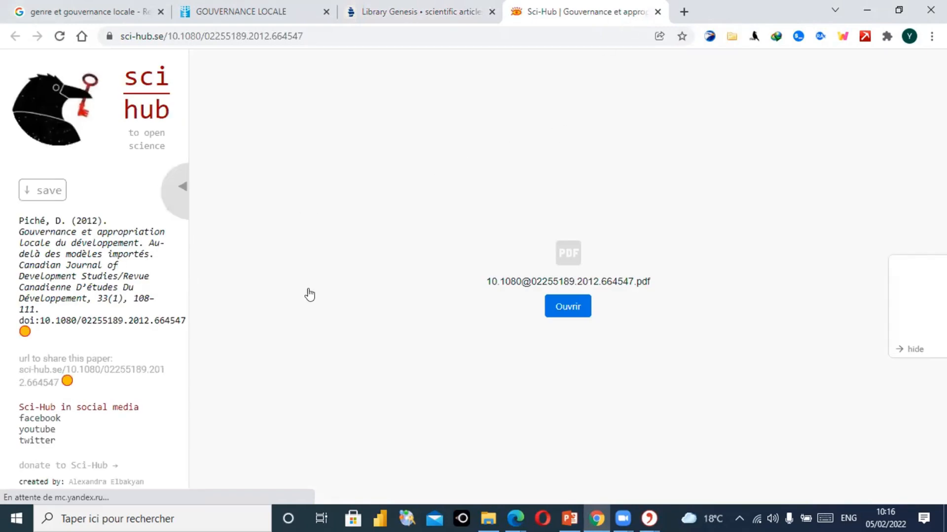
Open the article's PDF from its Sci-Hub page and look over its title page and citation details in PDF-XChange Editor.
{"action": "left_click", "coordinate": [566, 306]}
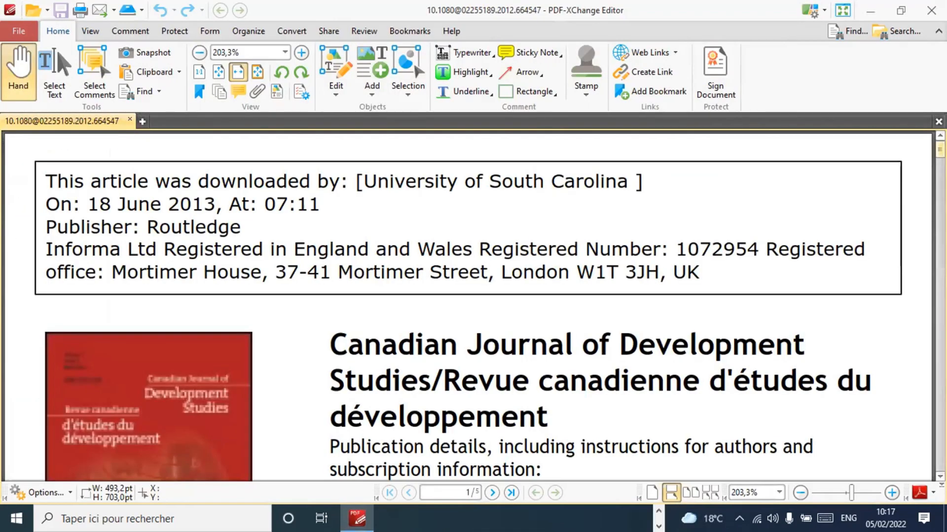
{"action": "left_click_drag", "start_coordinate": [940, 149], "coordinate": [940, 167]}
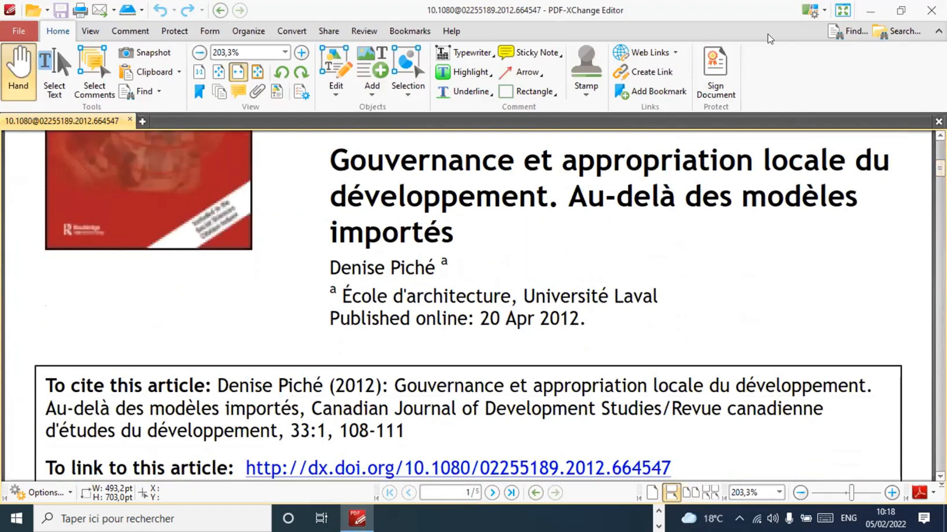
{"action": "key", "text": "super+Left"}
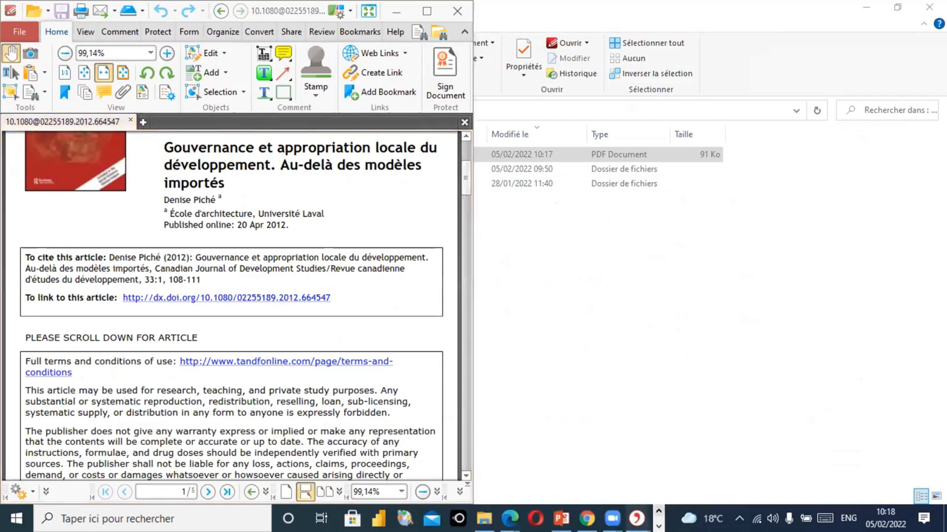
Switch back to Citavi, close the full-text search and bring up the project's reference editor.
{"action": "mouse_move", "coordinate": [636, 518]}
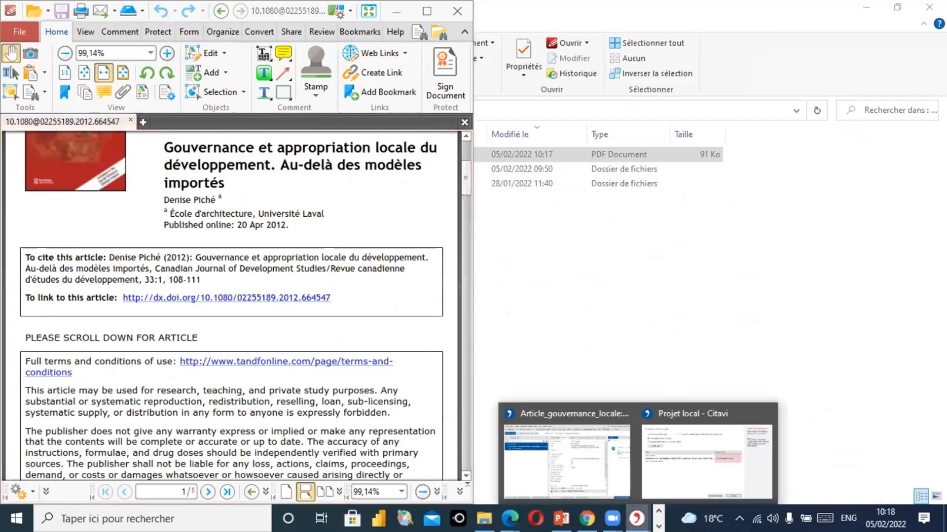
{"action": "left_click", "coordinate": [679, 478]}
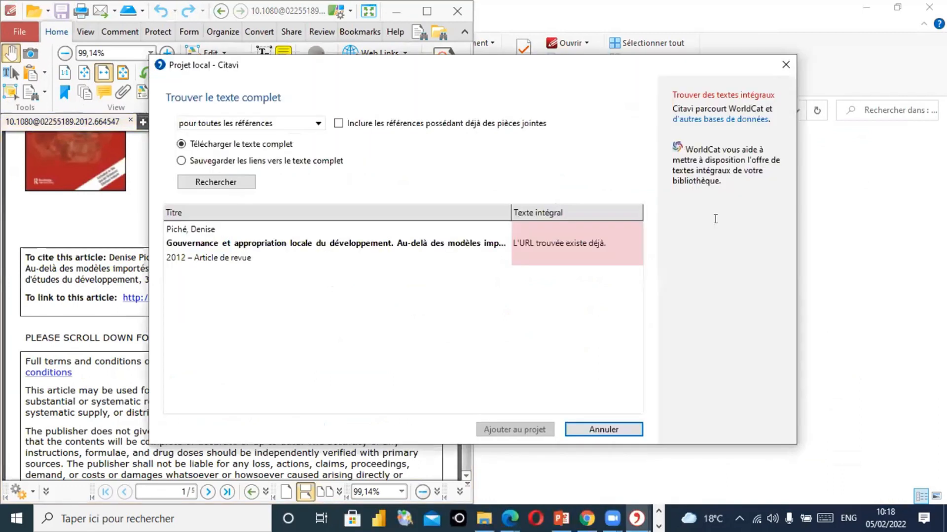
{"action": "left_click", "coordinate": [786, 65]}
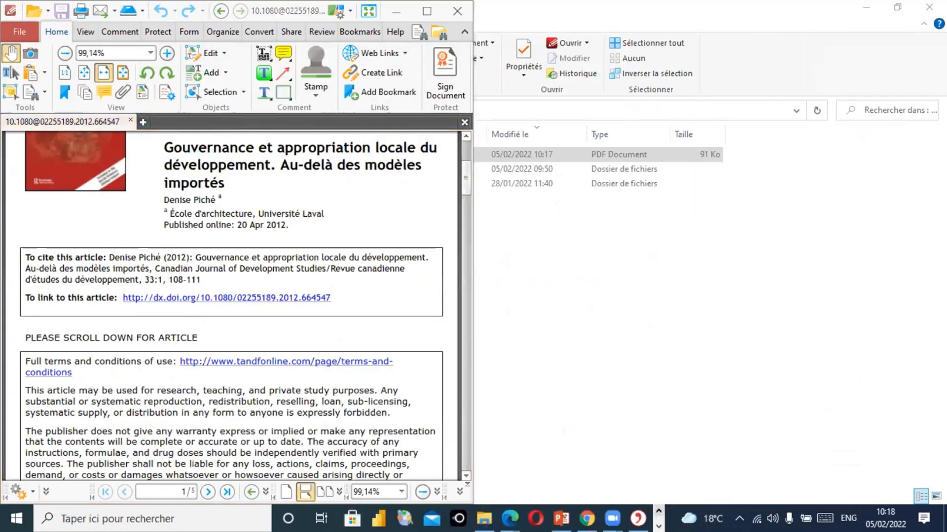
{"action": "left_click", "coordinate": [637, 518]}
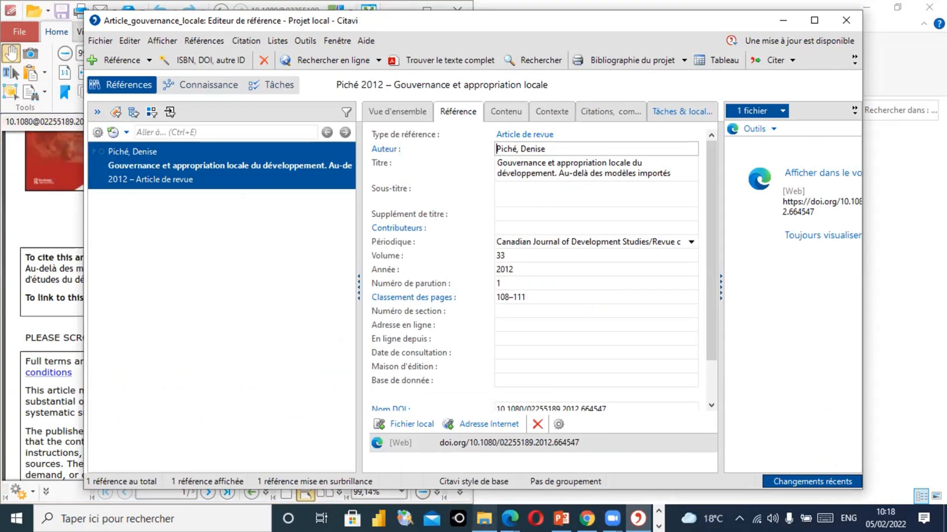
{"action": "mouse_move", "coordinate": [484, 519]}
{"action": "left_click", "coordinate": [429, 423]}
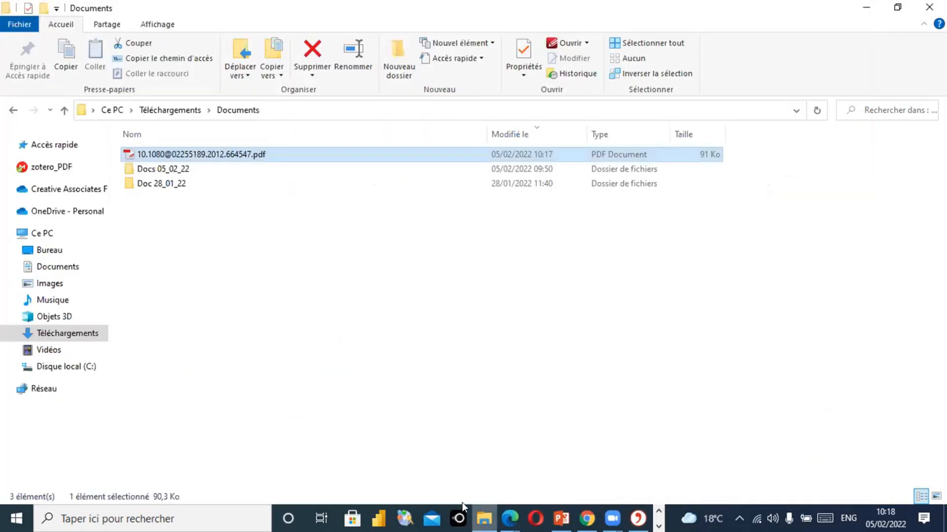
{"action": "double_click", "coordinate": [692, 22]}
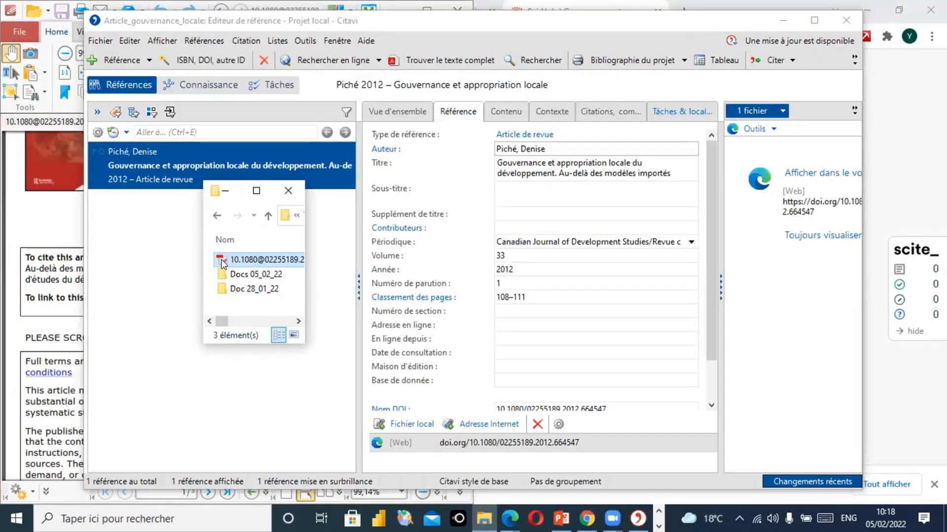
{"action": "left_click_drag", "start_coordinate": [221, 262], "coordinate": [156, 239]}
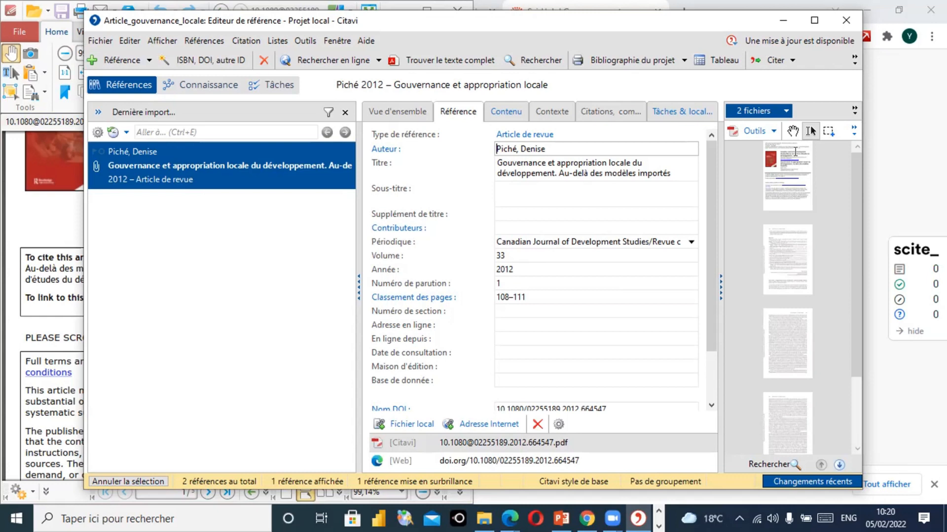
Maximize the Citavi window, widen the PDF preview over the reference form and enlarge the page to 203%.
{"action": "left_click", "coordinate": [802, 28]}
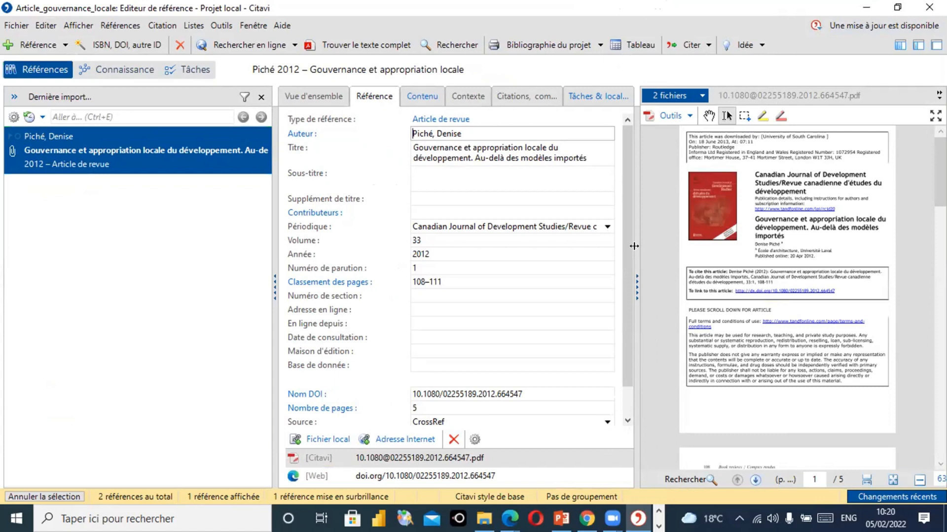
{"action": "left_click_drag", "start_coordinate": [634, 246], "coordinate": [298, 272]}
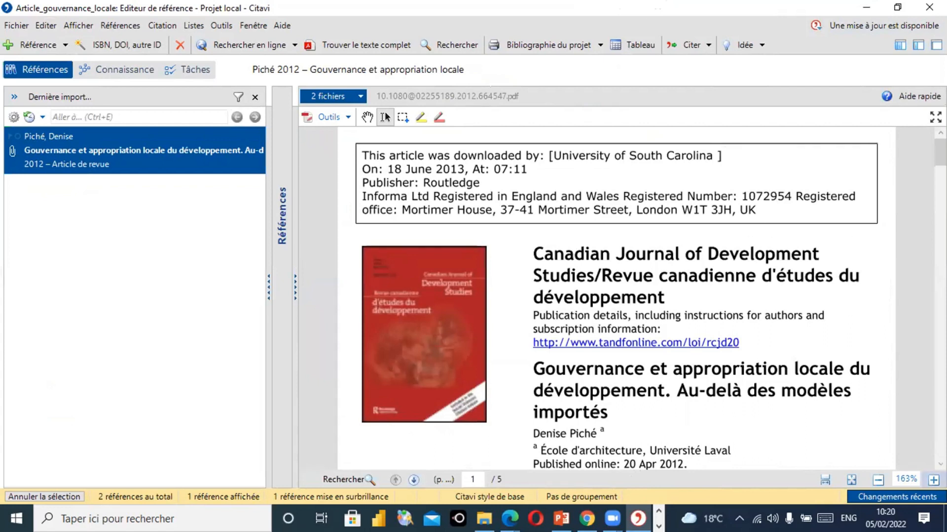
{"action": "left_click", "coordinate": [933, 480]}
{"action": "left_click", "coordinate": [934, 480]}
{"action": "left_click", "coordinate": [933, 480]}
{"action": "left_click", "coordinate": [934, 480]}
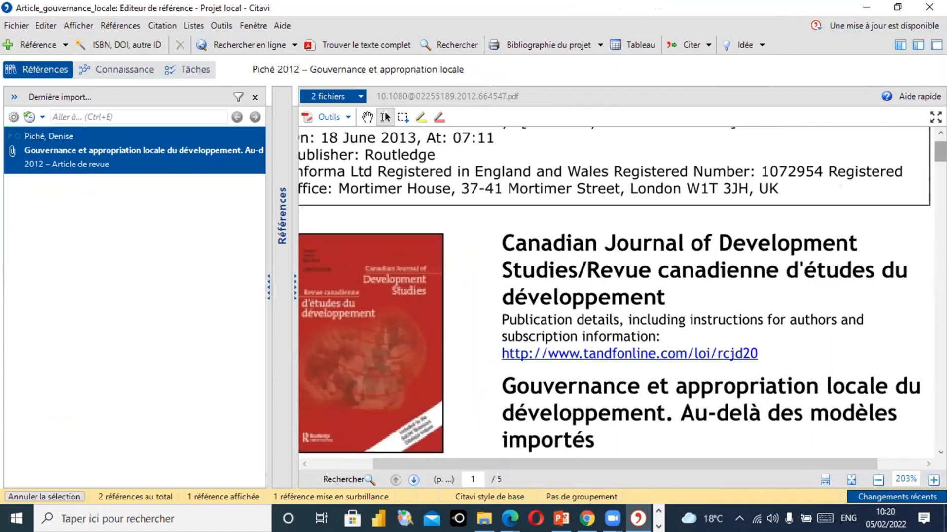
Look through the attached article's pages up to the last one at 183% zoom.
{"action": "scroll", "coordinate": [614, 291], "scroll_direction": "down", "scroll_amount": 5}
{"action": "scroll", "coordinate": [922, 278], "scroll_direction": "down", "scroll_amount": 10}
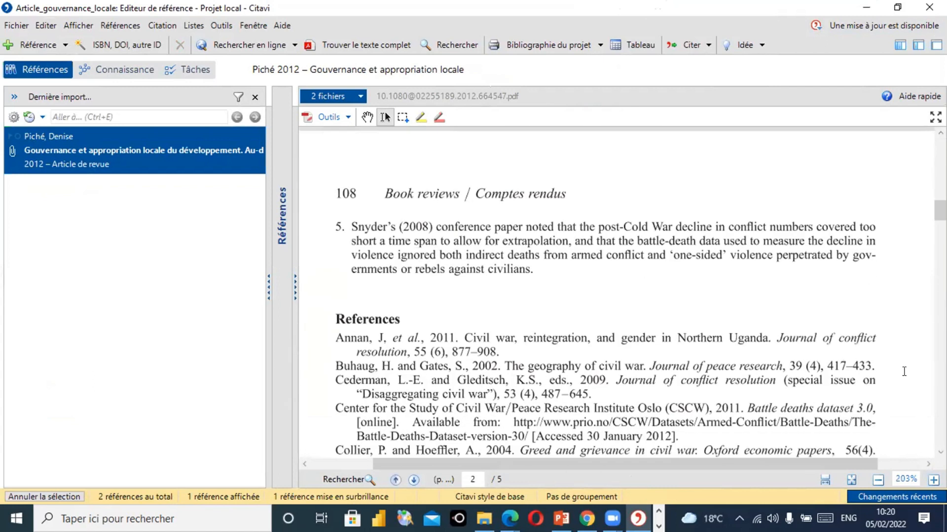
{"action": "left_click", "coordinate": [878, 479]}
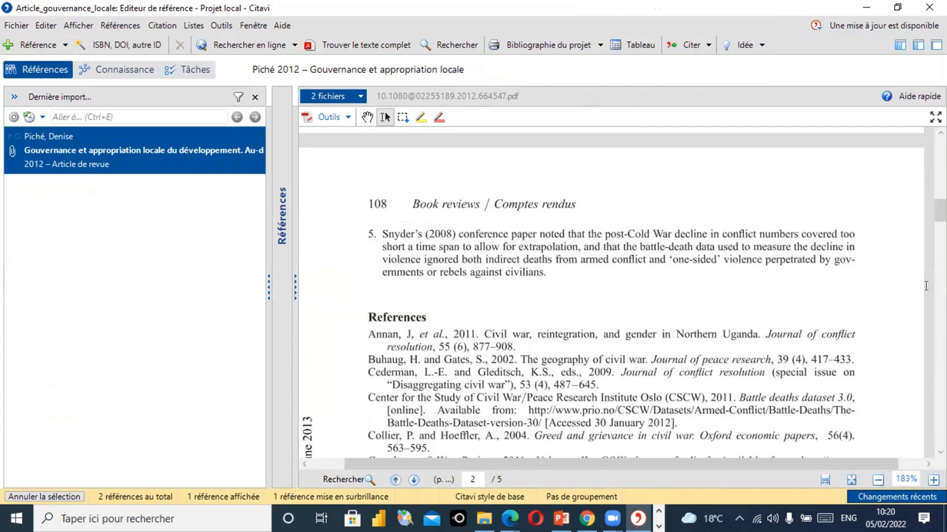
{"action": "left_click_drag", "start_coordinate": [939, 210], "coordinate": [940, 392]}
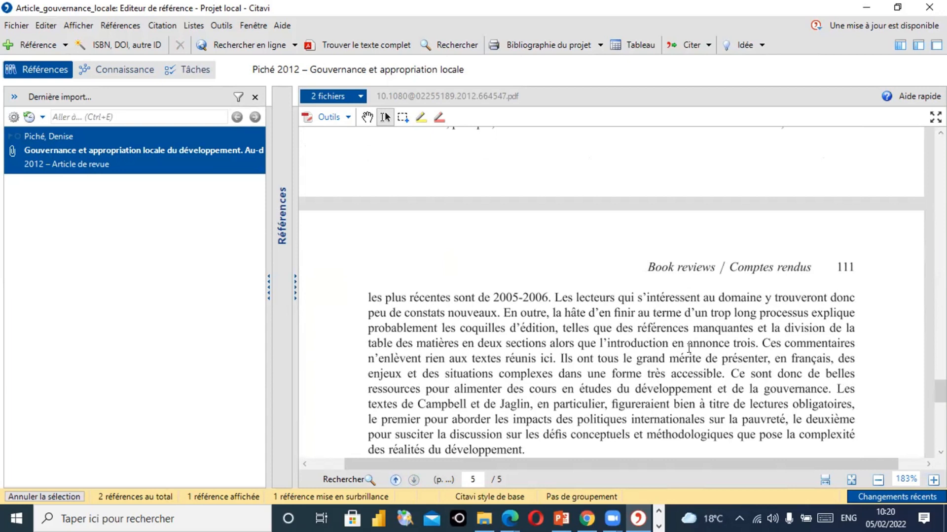
Start an import into the project with PDF files as the data source.
{"action": "left_click", "coordinate": [22, 24]}
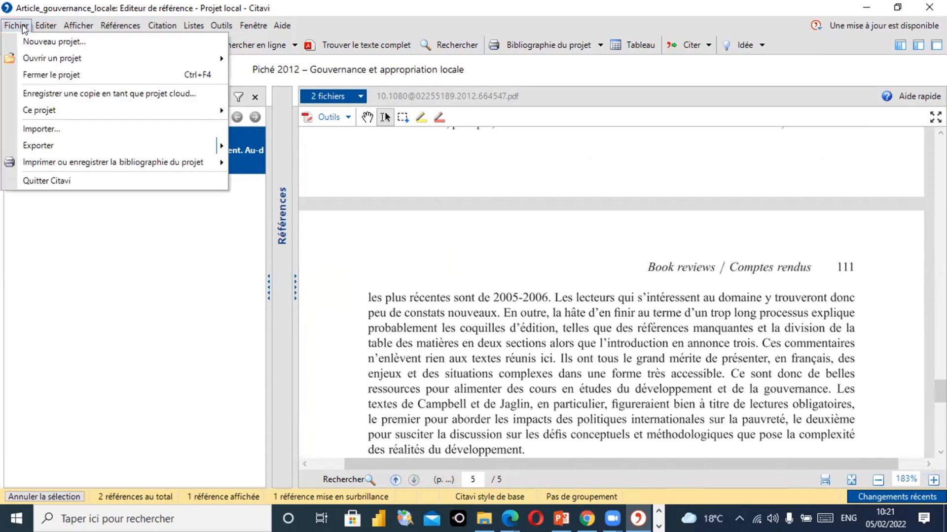
{"action": "left_click", "coordinate": [60, 129]}
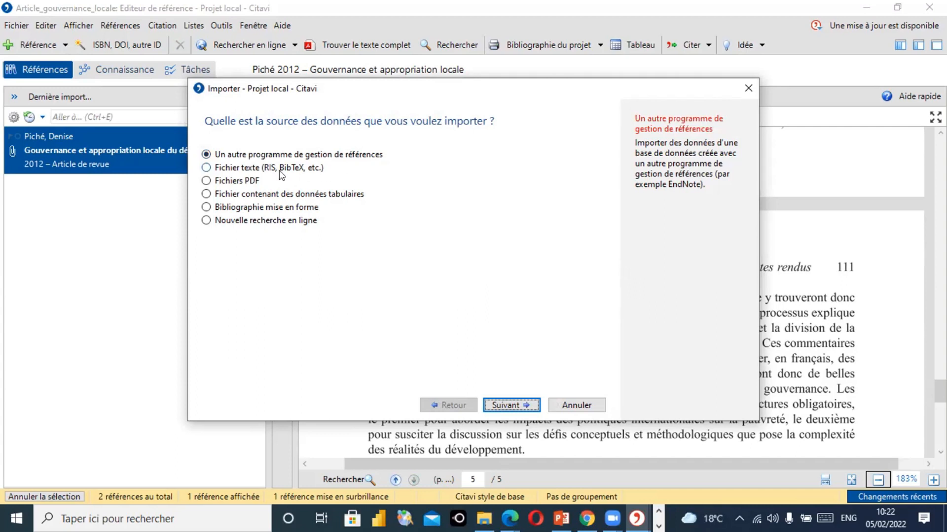
{"action": "left_click", "coordinate": [207, 184]}
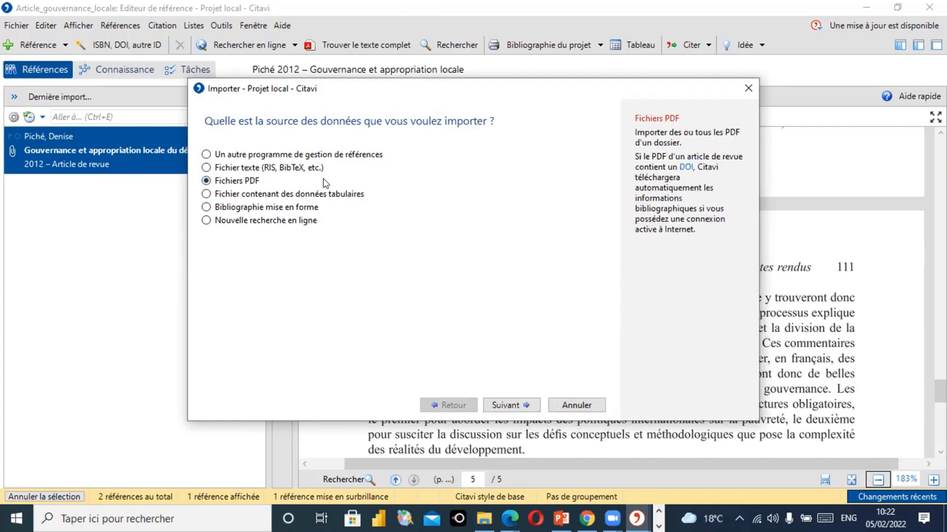
{"action": "left_click", "coordinate": [519, 407]}
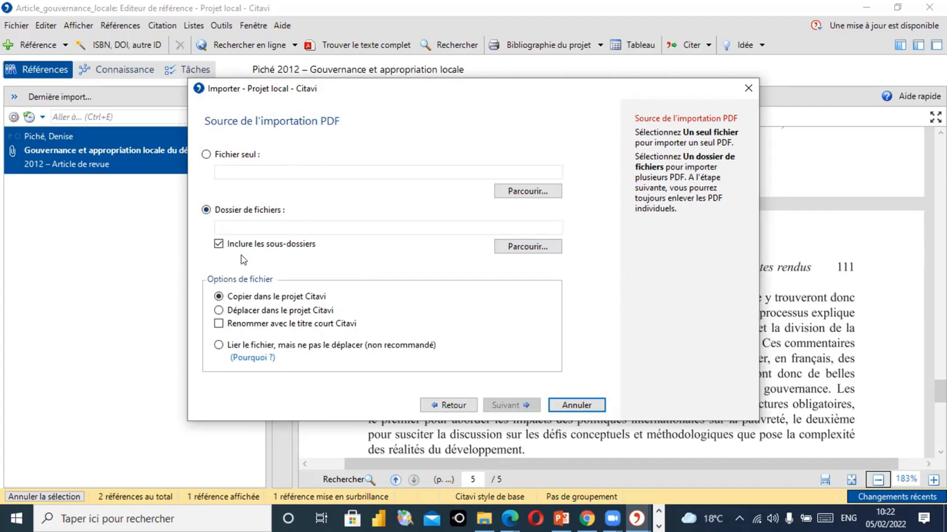
Set the Docs 05_02_22 folder in Téléchargements\Documents as the PDF source, with files renamed by their Citavi short title.
{"action": "left_click", "coordinate": [526, 246]}
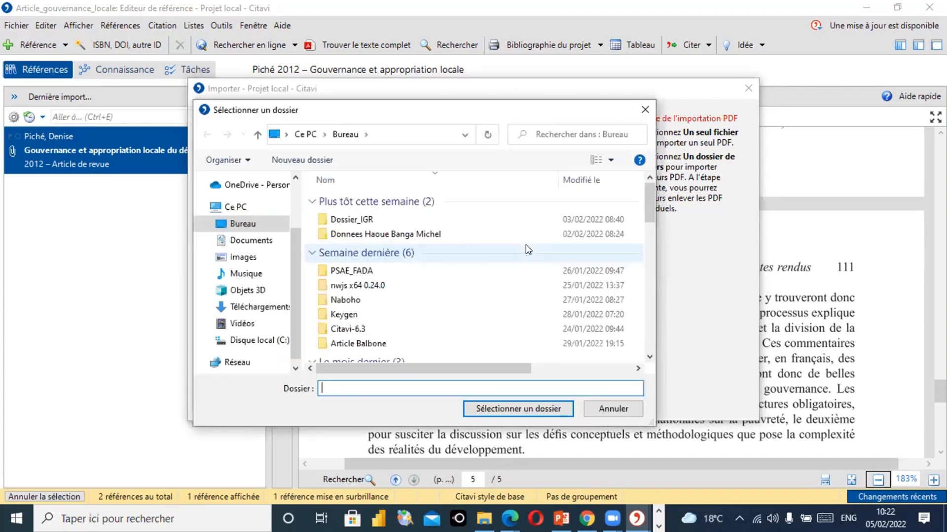
{"action": "left_click", "coordinate": [273, 305]}
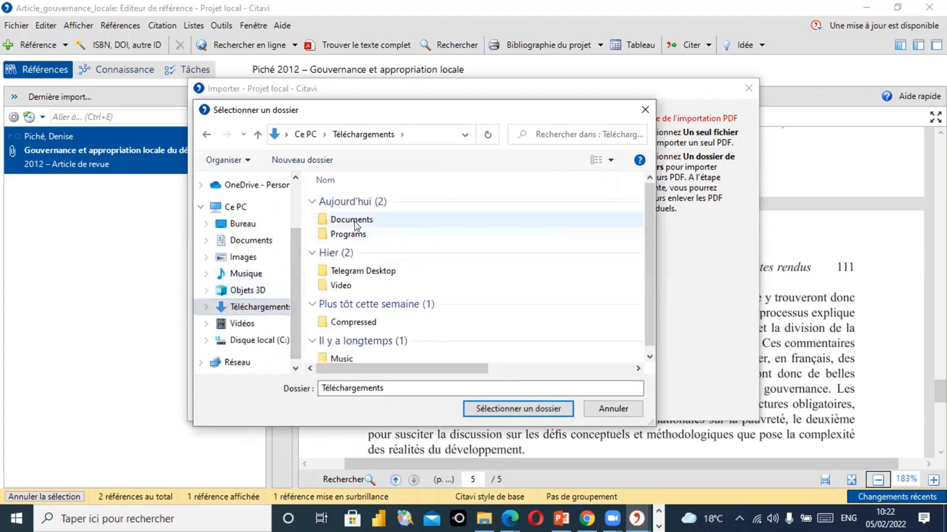
{"action": "double_click", "coordinate": [357, 221]}
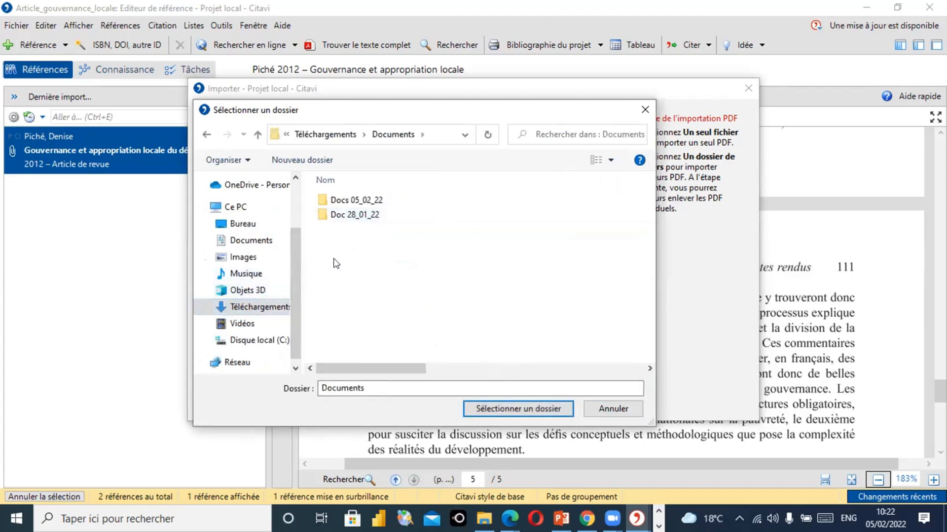
{"action": "left_click", "coordinate": [351, 203]}
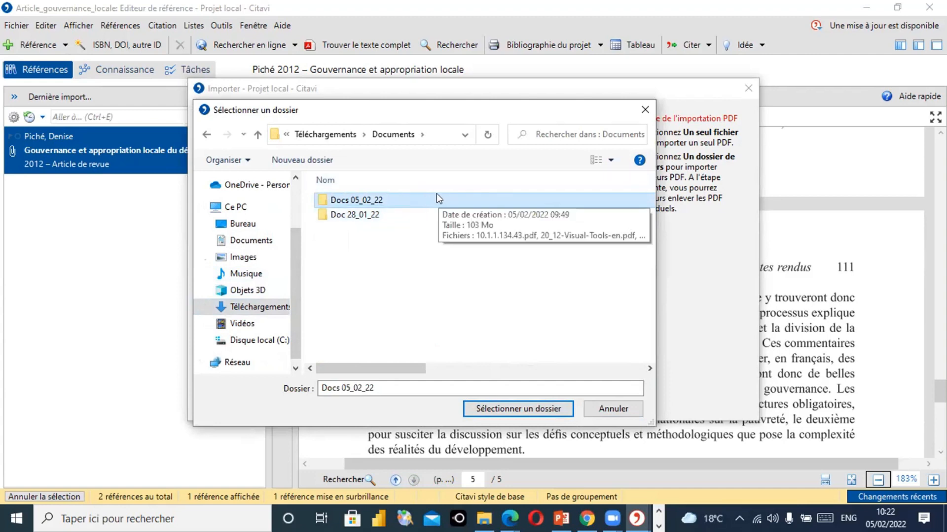
{"action": "left_click", "coordinate": [518, 408]}
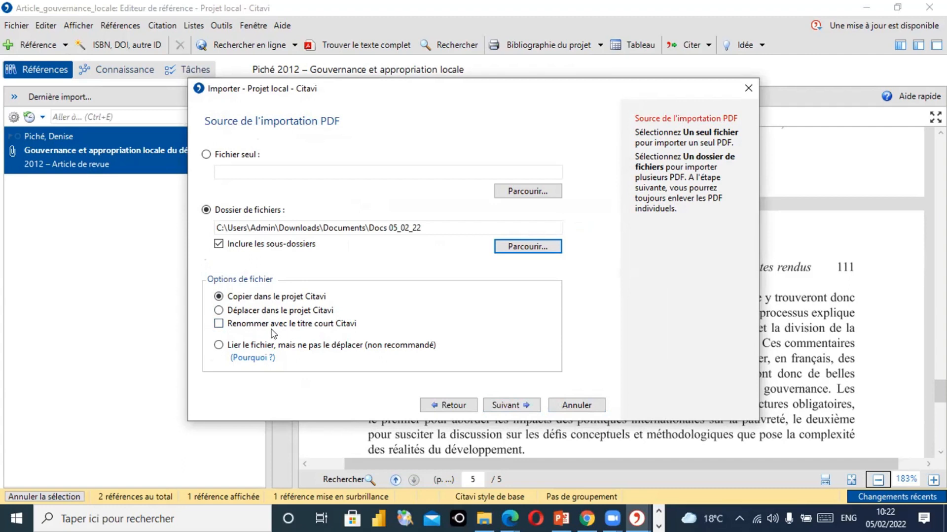
{"action": "left_click", "coordinate": [219, 325]}
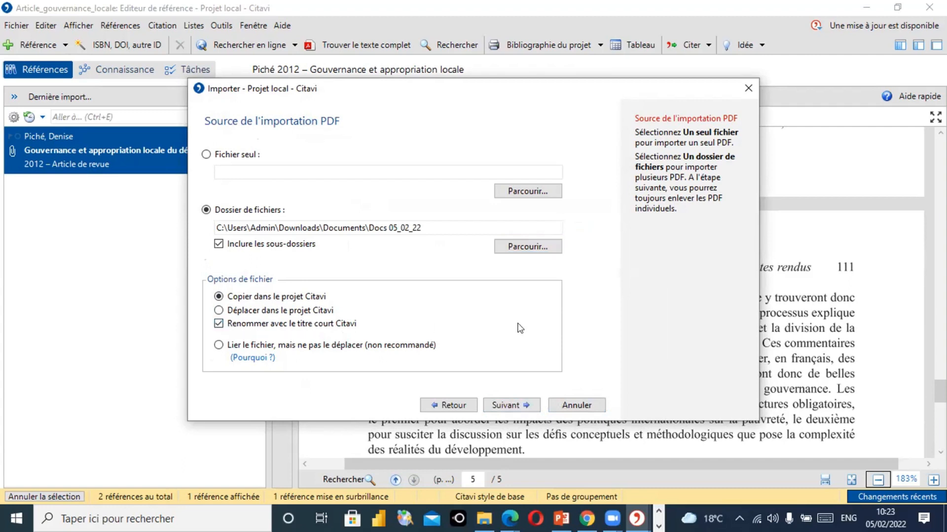
{"action": "left_click", "coordinate": [516, 401]}
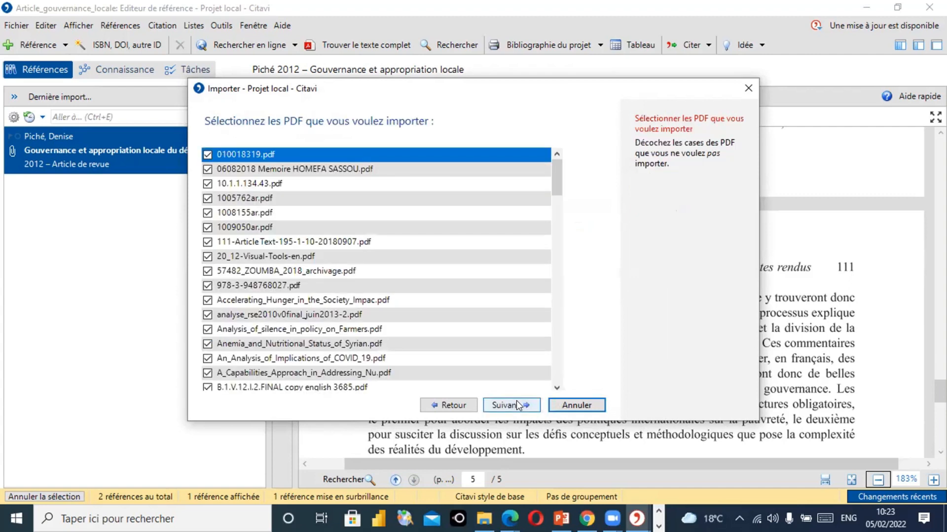
Review the list of PDFs, exclude PROJET DE RECHERCHE DOCTORALE 25 08 2021.pdf and start importing the rest.
{"action": "left_click_drag", "start_coordinate": [557, 170], "coordinate": [557, 366]}
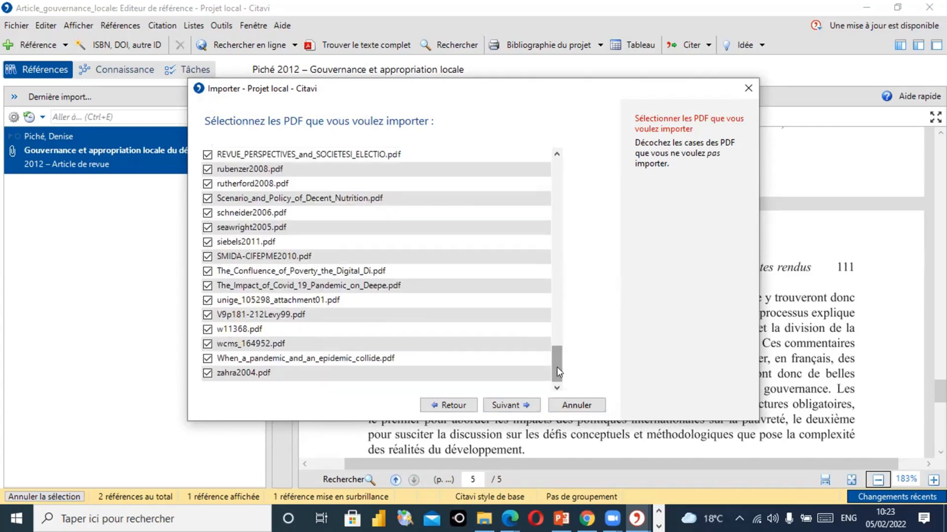
{"action": "left_click_drag", "start_coordinate": [557, 370], "coordinate": [556, 313]}
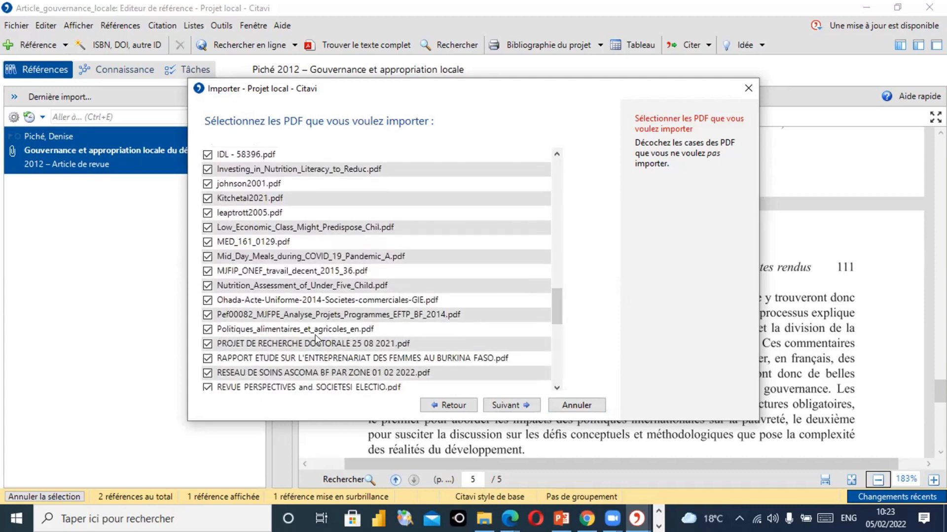
{"action": "left_click", "coordinate": [207, 345]}
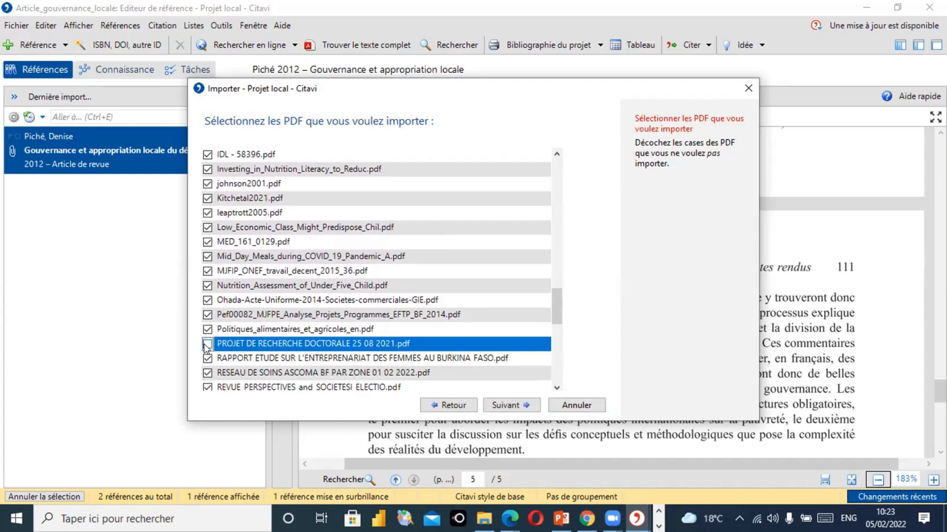
{"action": "left_click", "coordinate": [512, 406]}
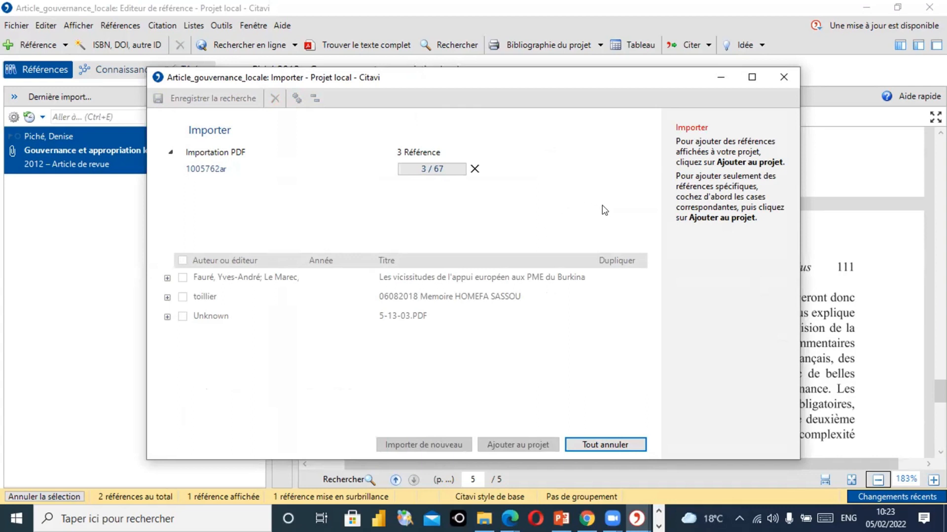
Stop the running PDF import early, add the references imported so far to the project with their keywords and look over the list.
{"action": "left_click", "coordinate": [474, 170]}
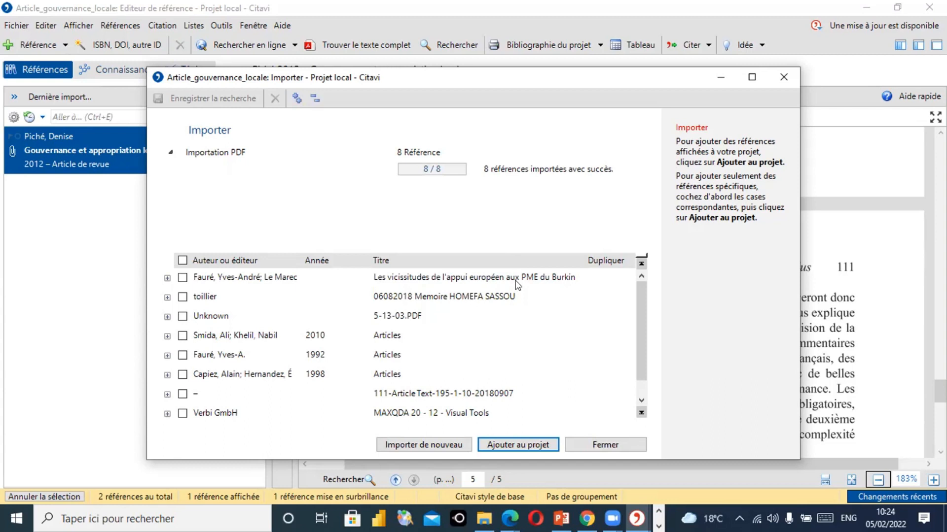
{"action": "left_click", "coordinate": [530, 447]}
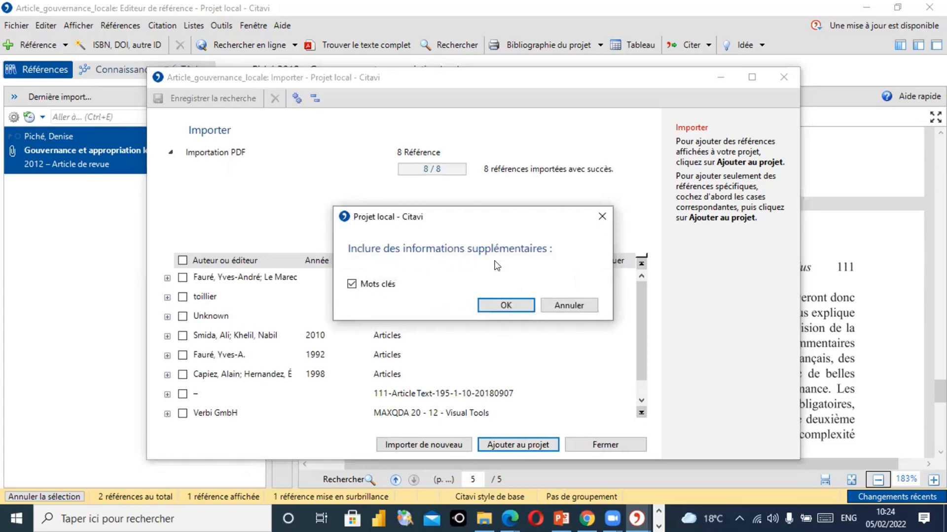
{"action": "left_click", "coordinate": [504, 306]}
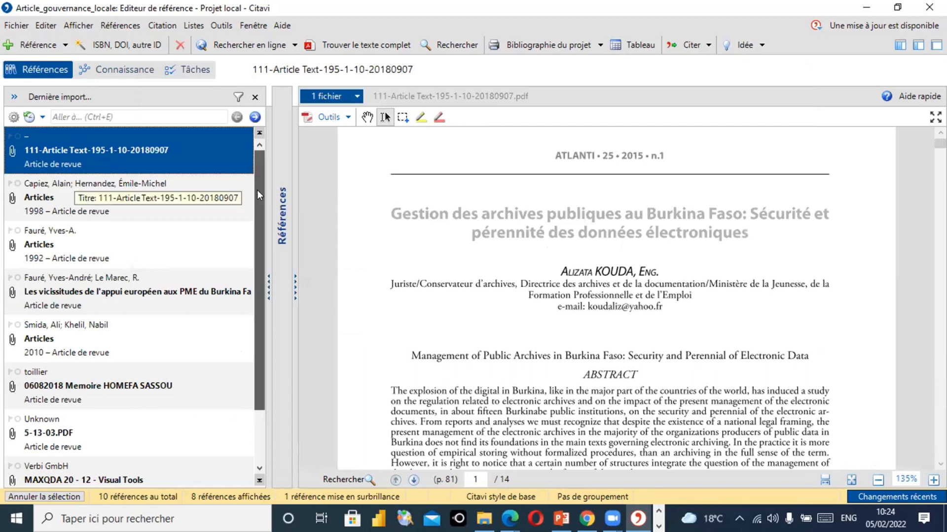
{"action": "scroll", "coordinate": [257, 191], "scroll_direction": "down", "scroll_amount": 1}
{"action": "left_click_drag", "start_coordinate": [260, 289], "coordinate": [261, 162]}
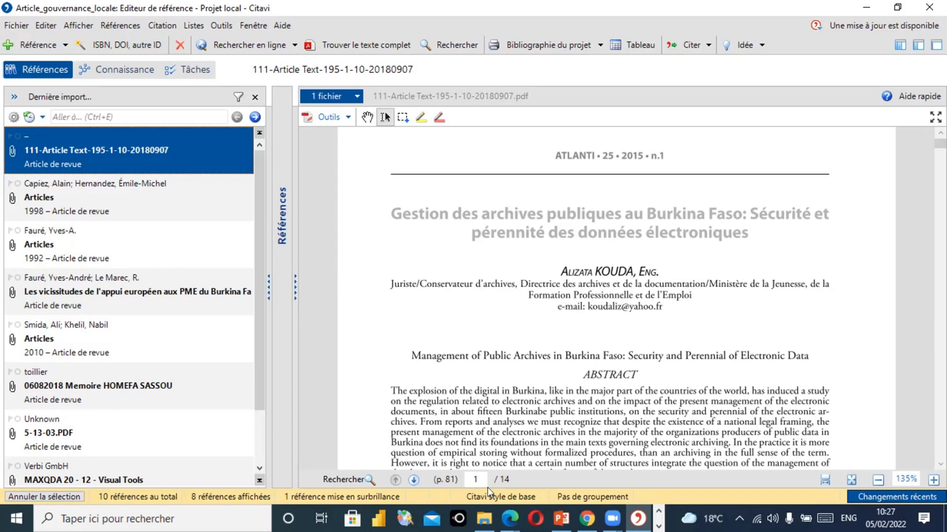
Switch to File Explorer and open the Citavi 6 folder in the PC's Documents folder.
{"action": "left_click", "coordinate": [484, 443]}
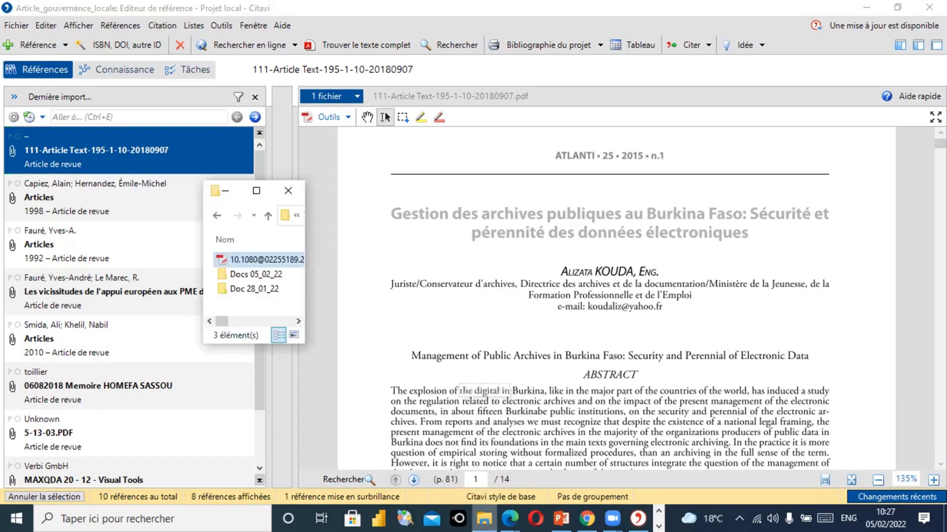
{"action": "left_click", "coordinate": [256, 191]}
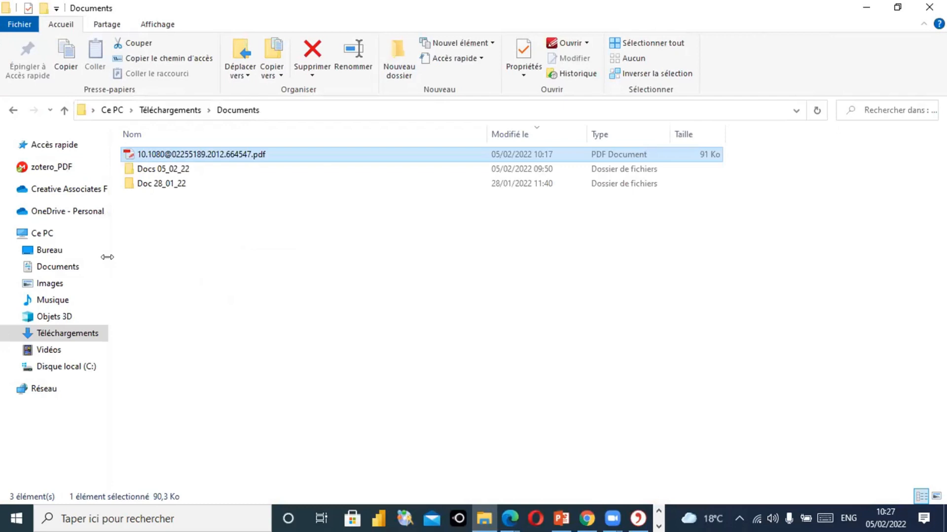
{"action": "left_click", "coordinate": [65, 265]}
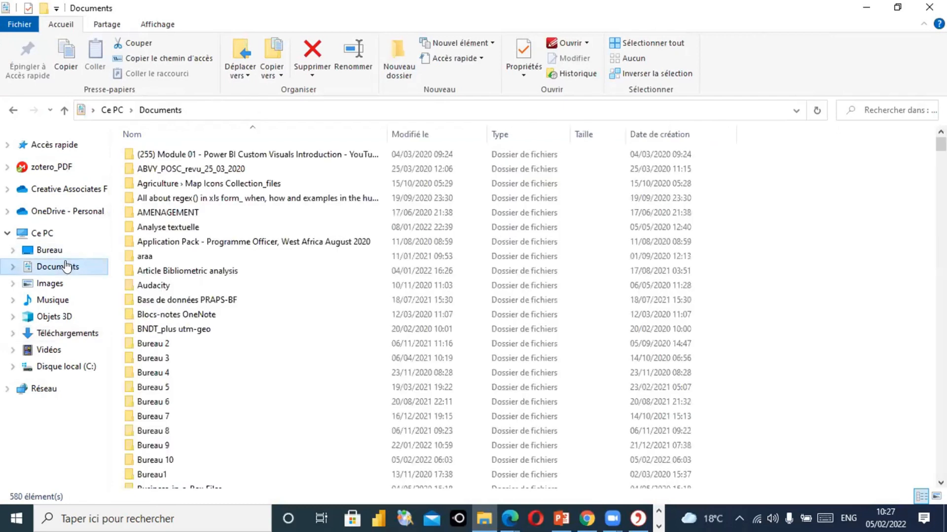
{"action": "left_click", "coordinate": [150, 271]}
{"action": "key", "text": "c"}
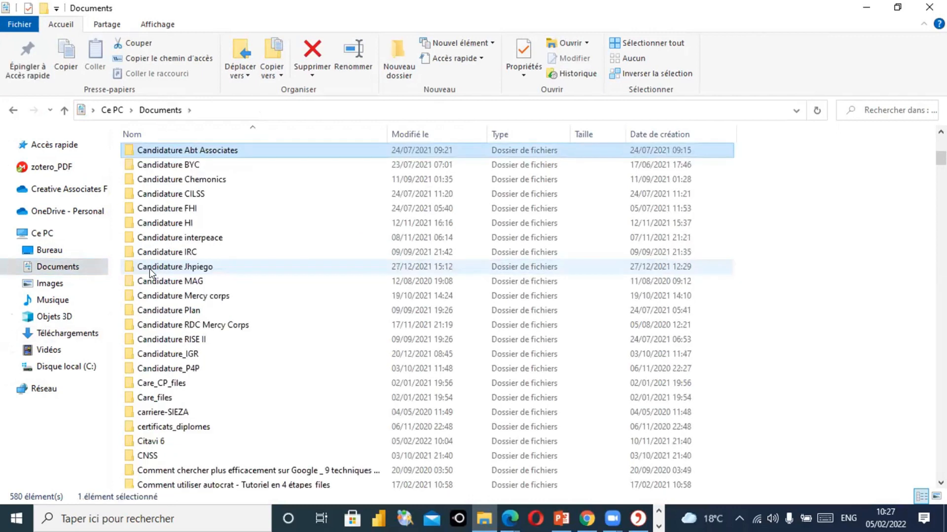
{"action": "mouse_move", "coordinate": [168, 440]}
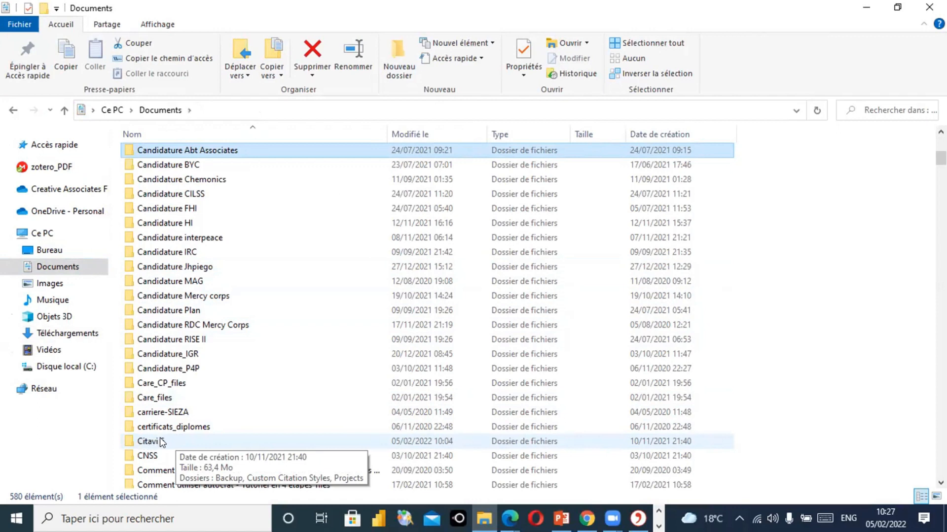
{"action": "left_click", "coordinate": [159, 439]}
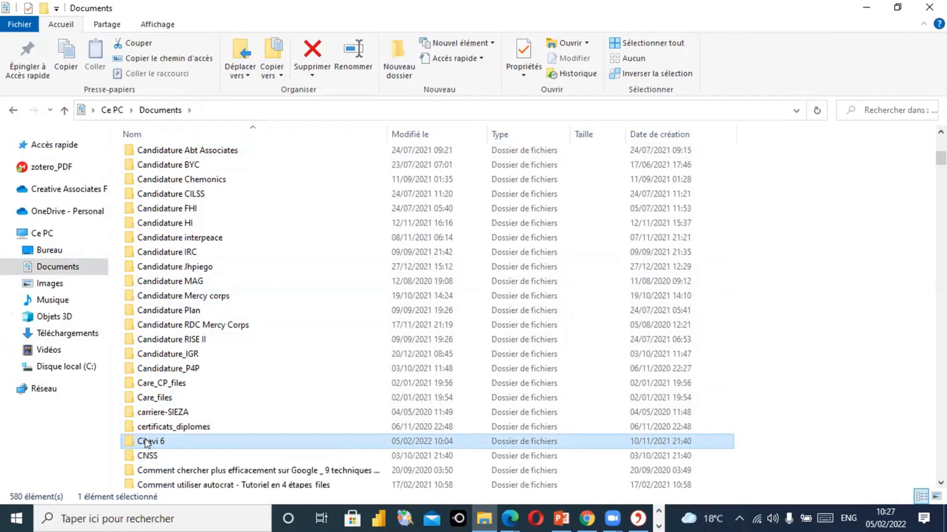
{"action": "double_click", "coordinate": [147, 443]}
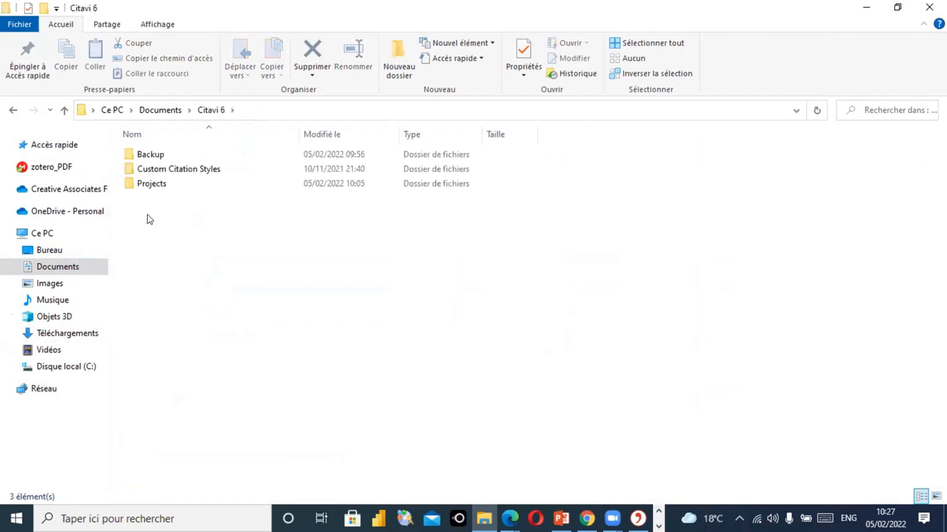
Examine the PDFs stored in the Citavi Attachments folder of the Article_gouvernance_locale project, and return to Citavi.
{"action": "double_click", "coordinate": [151, 184]}
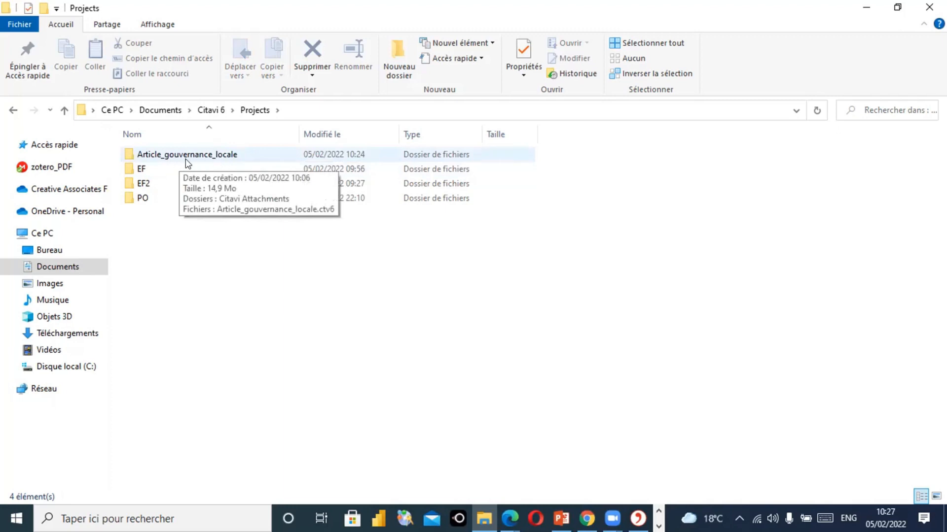
{"action": "double_click", "coordinate": [186, 155]}
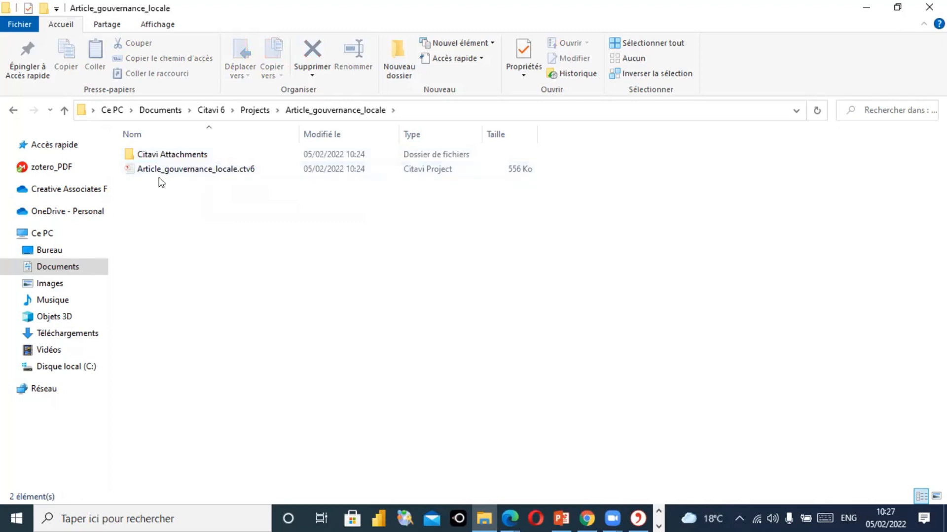
{"action": "double_click", "coordinate": [191, 156]}
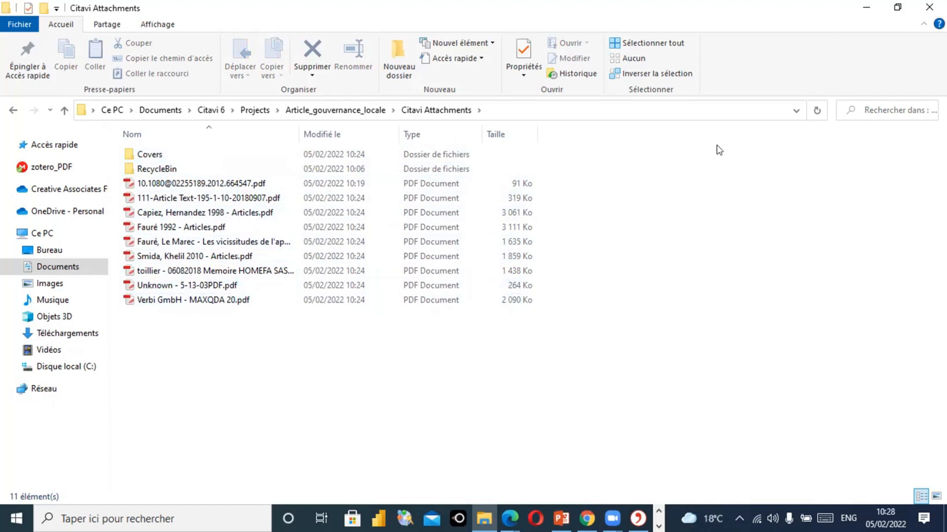
{"action": "left_click", "coordinate": [869, 7]}
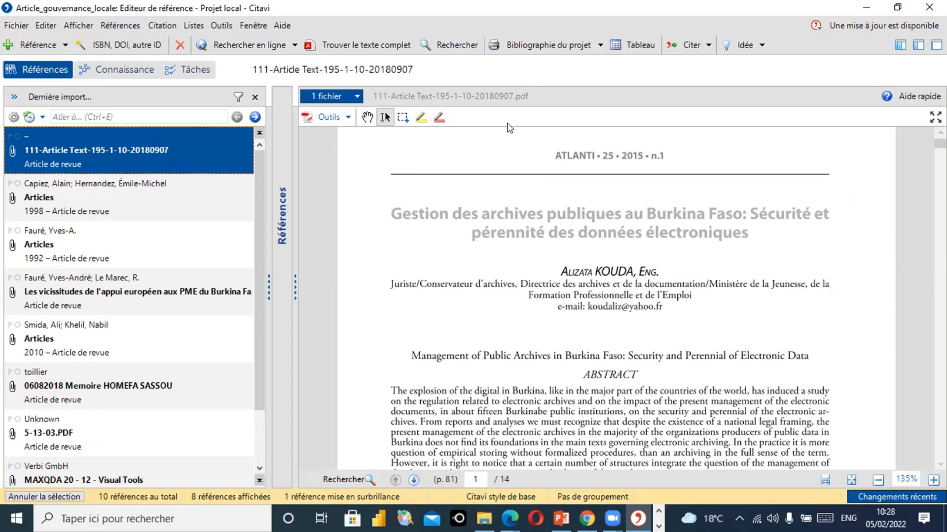
{"action": "left_click", "coordinate": [458, 84]}
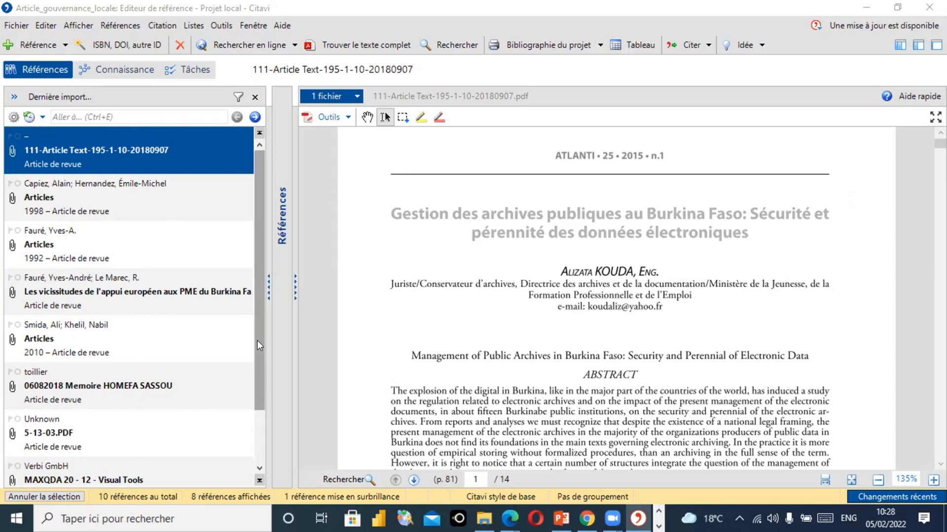
{"action": "left_click_drag", "start_coordinate": [257, 340], "coordinate": [256, 263]}
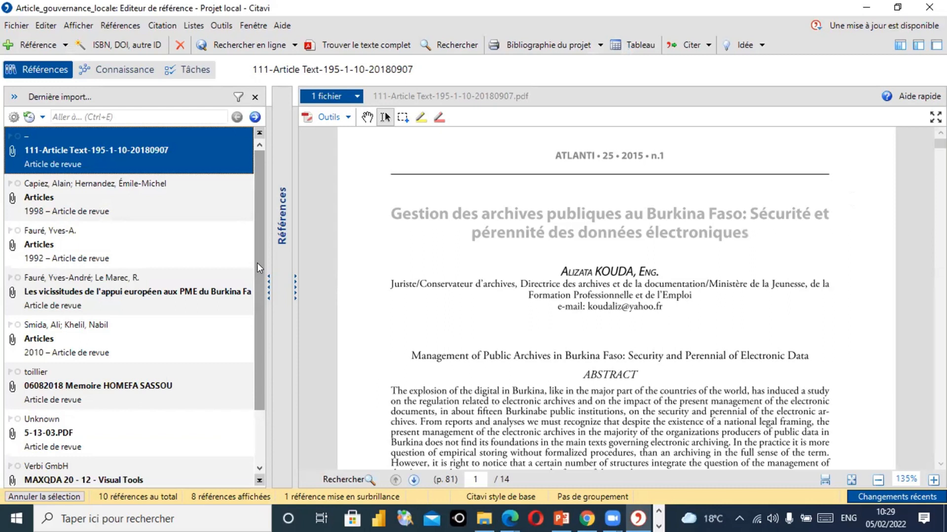
Switch to the project's knowledge organizer and create a top-level category named Introduction.
{"action": "left_click", "coordinate": [118, 71]}
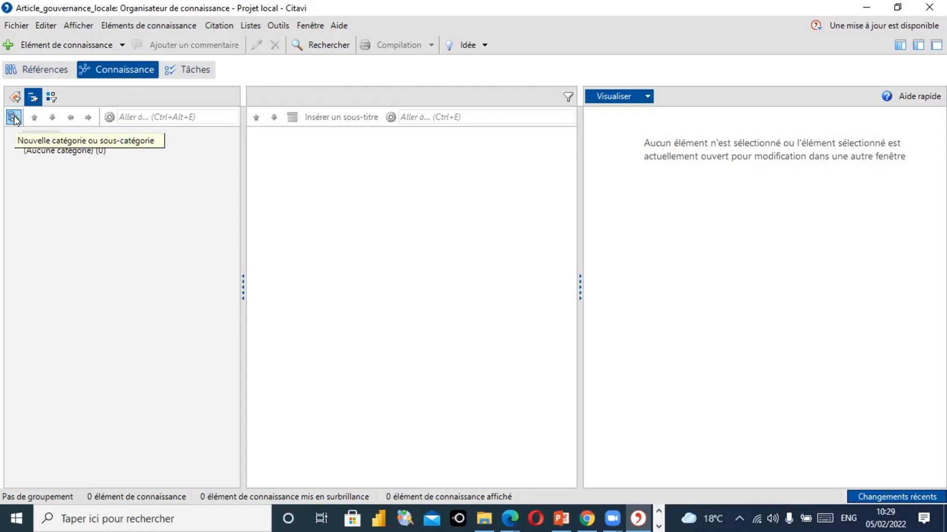
{"action": "left_click", "coordinate": [14, 119]}
{"action": "left_click", "coordinate": [40, 129]}
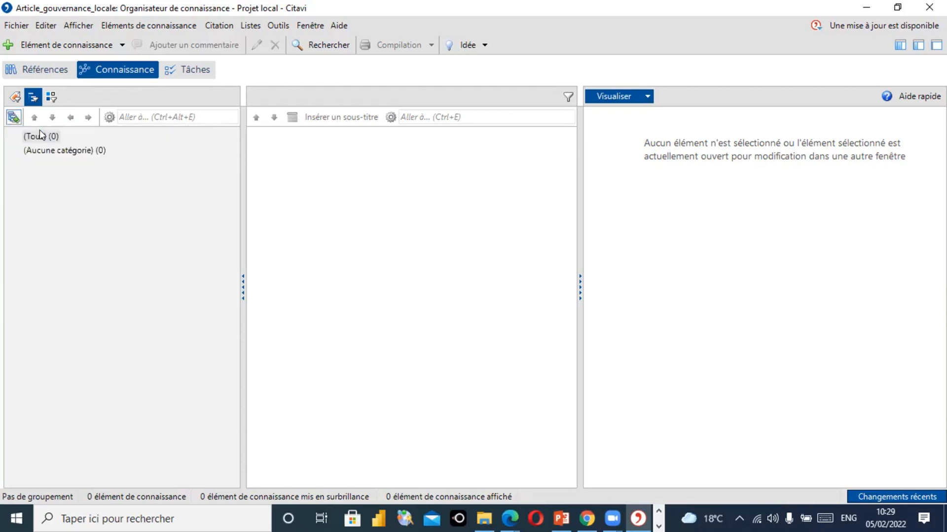
{"action": "type", "text": "Intr"}
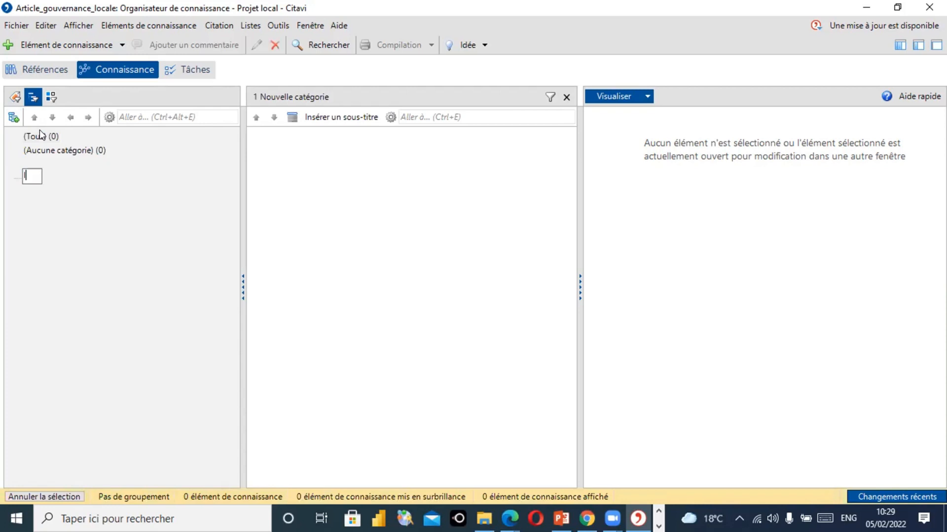
{"action": "type", "text": "oduction"}
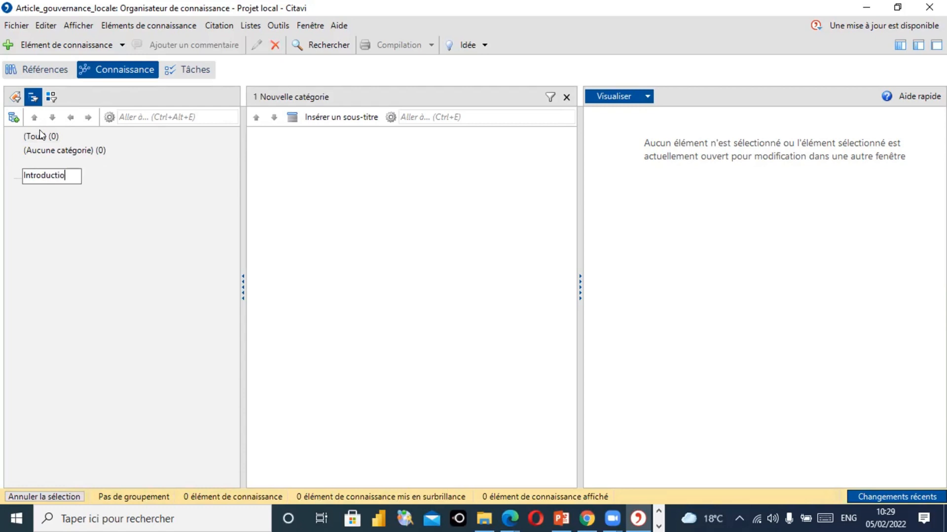
{"action": "key", "text": "Return"}
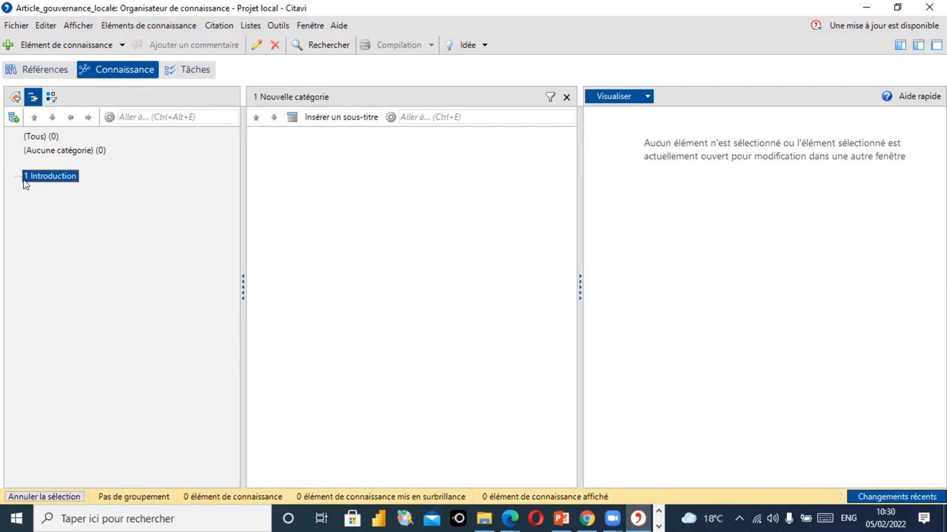
Add a second top-level category named Materiels et Methode below Introduction.
{"action": "left_click", "coordinate": [13, 117]}
{"action": "left_click", "coordinate": [45, 133]}
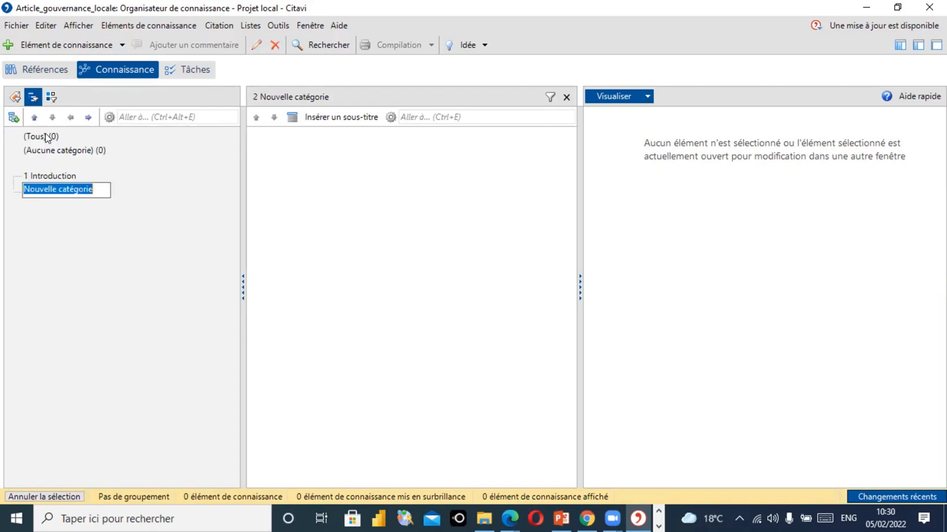
{"action": "type", "text": "M"}
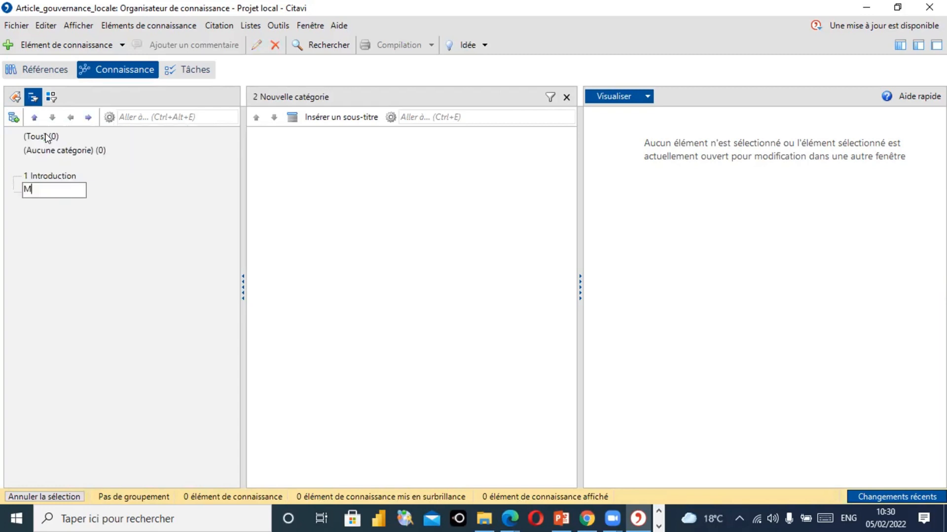
{"action": "type", "text": "ateriels et Met"}
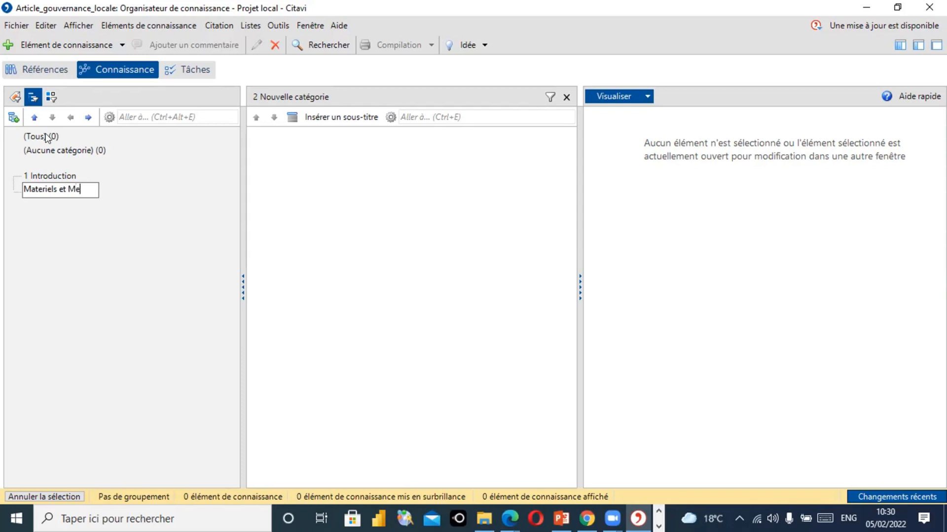
{"action": "type", "text": "hode"}
{"action": "key", "text": "Return"}
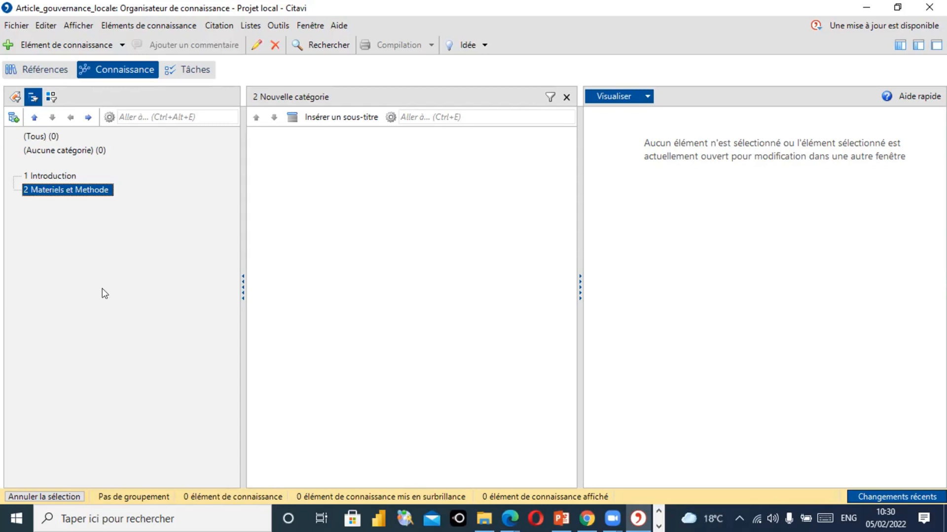
Add a third top-level category named Resultats et Discussions below Materiels et Methode.
{"action": "left_click", "coordinate": [13, 117]}
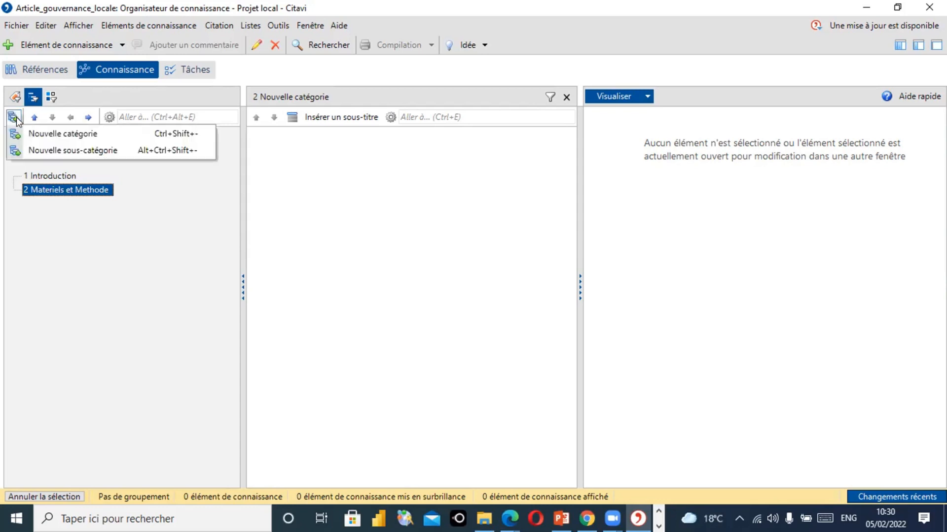
{"action": "left_click", "coordinate": [46, 137]}
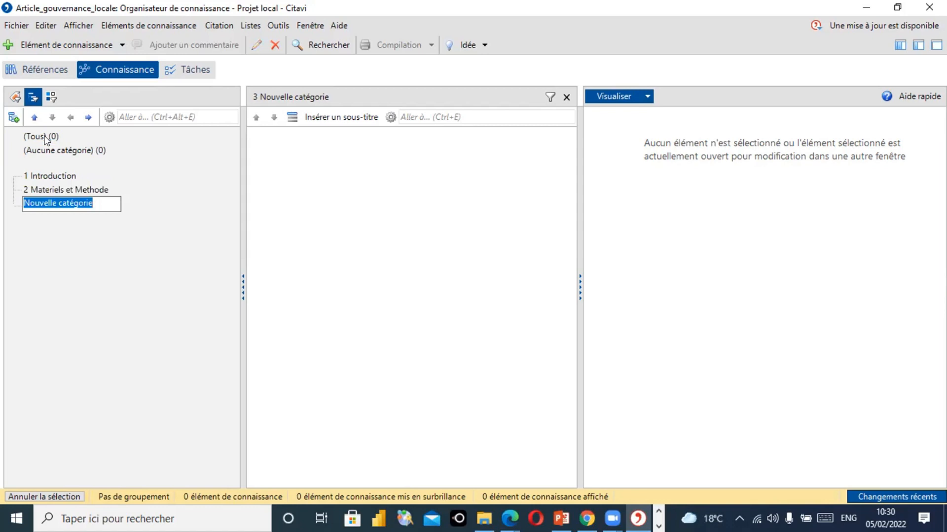
{"action": "type", "text": "Resultats et Discussions"}
{"action": "key", "text": "Return"}
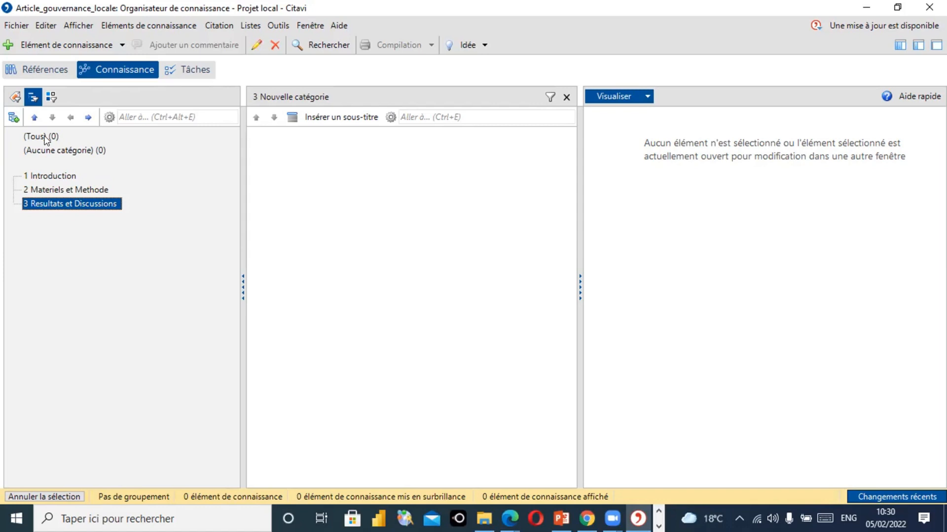
Add a fourth top-level category named Conclusion at the end of the outline.
{"action": "left_click", "coordinate": [14, 118]}
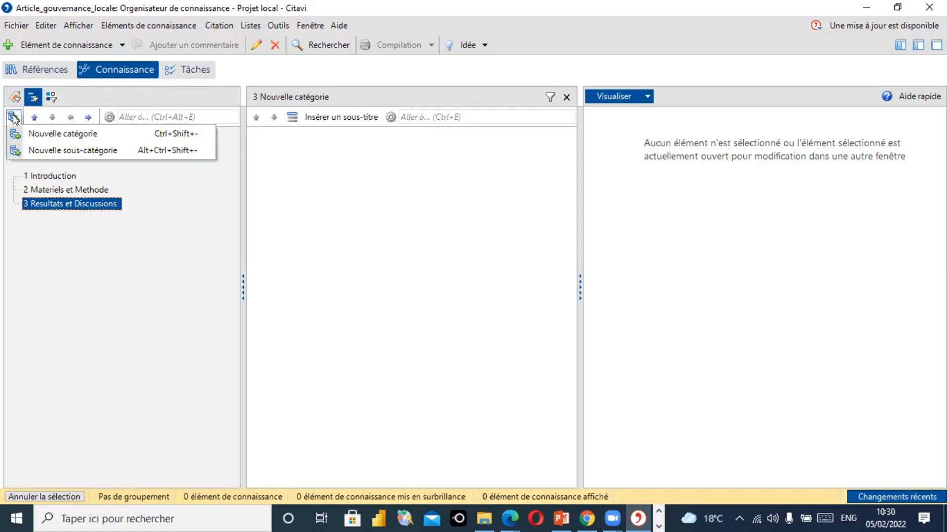
{"action": "left_click", "coordinate": [37, 130]}
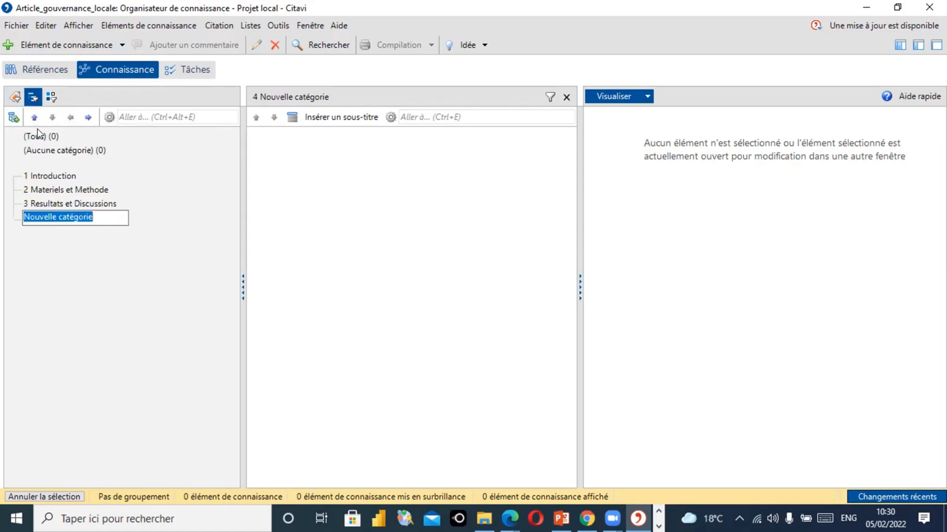
{"action": "type", "text": "Conclusion"}
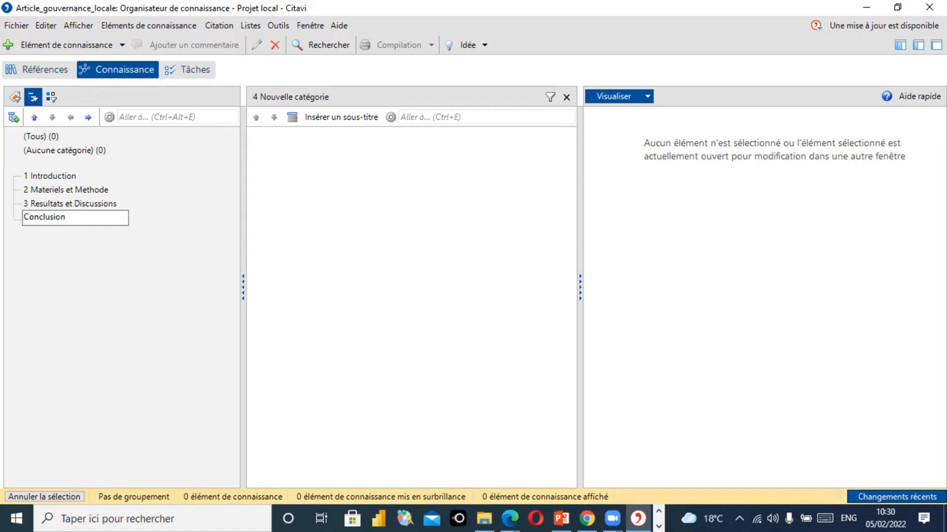
{"action": "key", "text": "Return"}
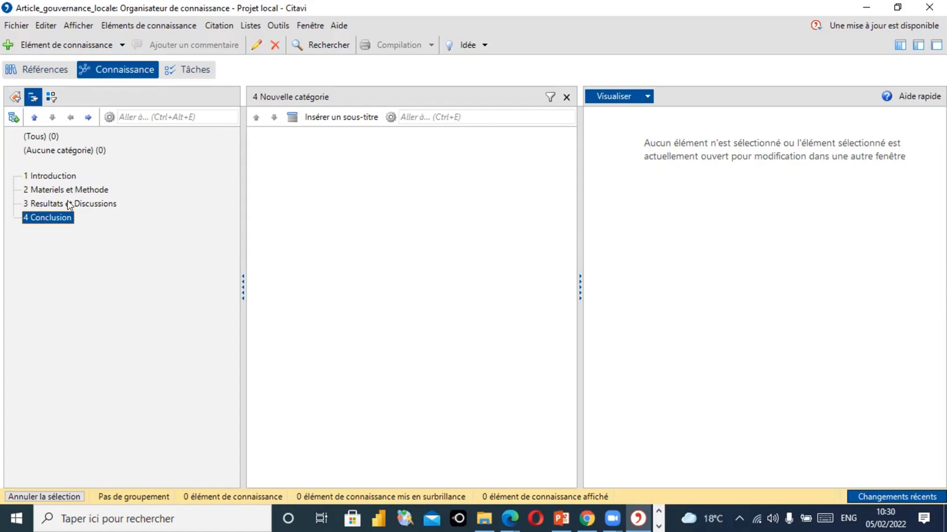
Create a sub-category named Zone d'etude under the Materiels et Methode category.
{"action": "left_click", "coordinate": [80, 192]}
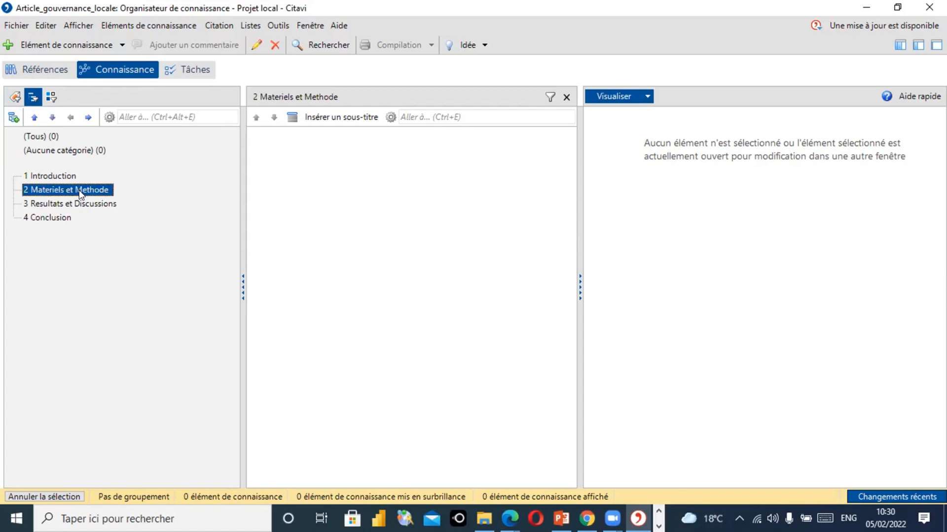
{"action": "left_click", "coordinate": [14, 118]}
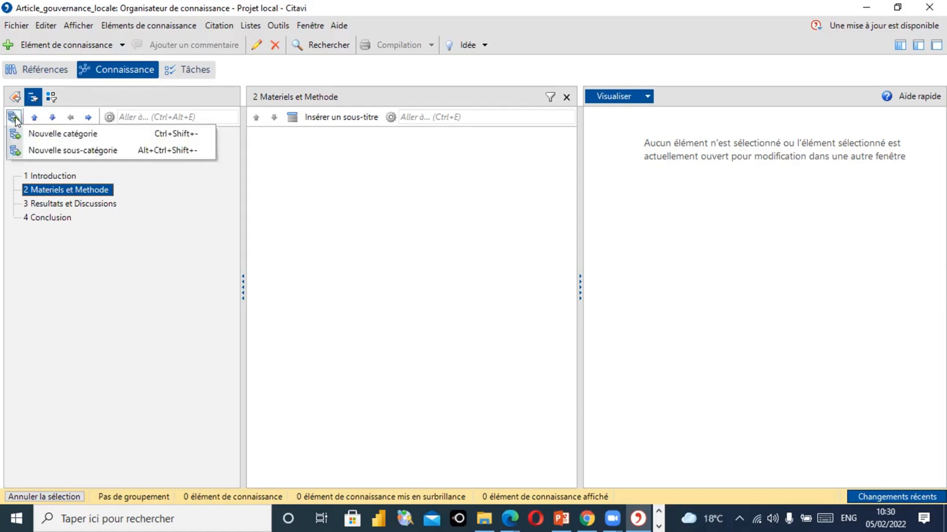
{"action": "left_click", "coordinate": [56, 154]}
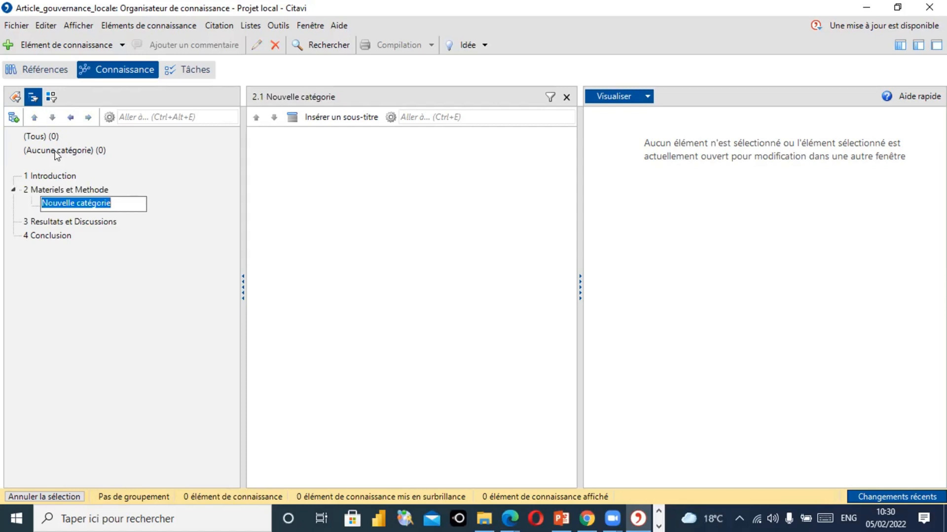
{"action": "type", "text": "Zone d"}
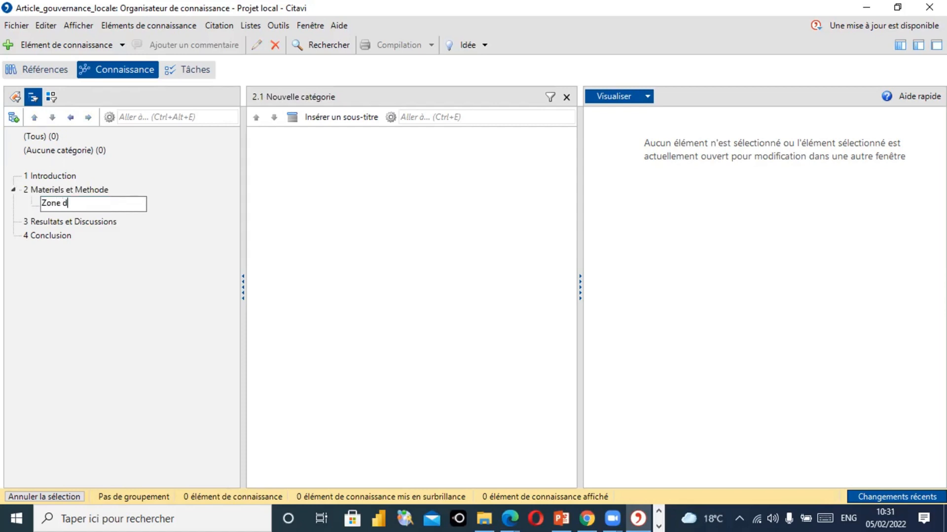
{"action": "type", "text": "'etude"}
{"action": "key", "text": "Return"}
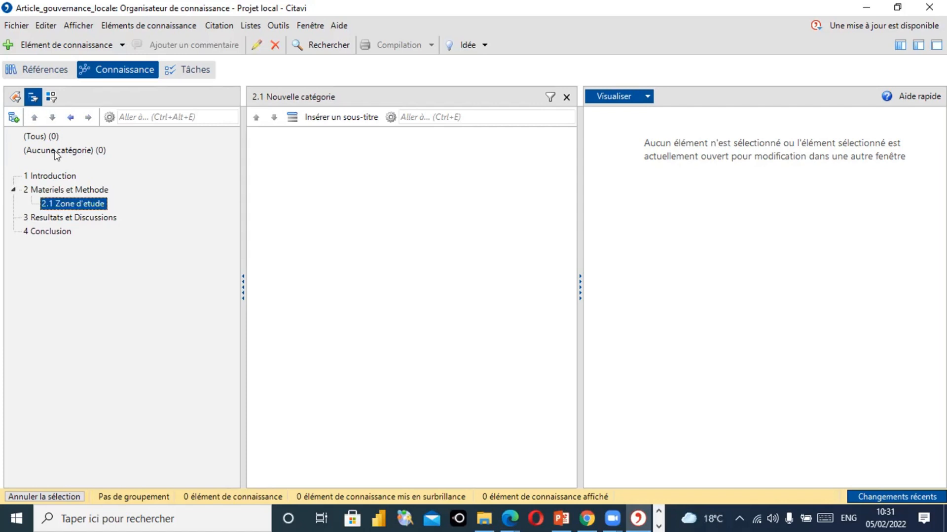
{"action": "left_click", "coordinate": [14, 118]}
{"action": "left_click", "coordinate": [37, 147]}
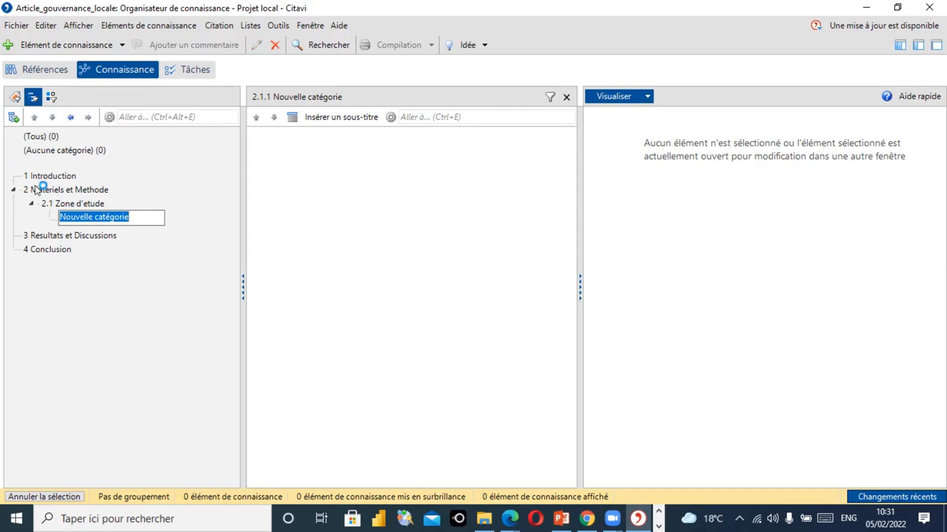
{"action": "left_click", "coordinate": [174, 181]}
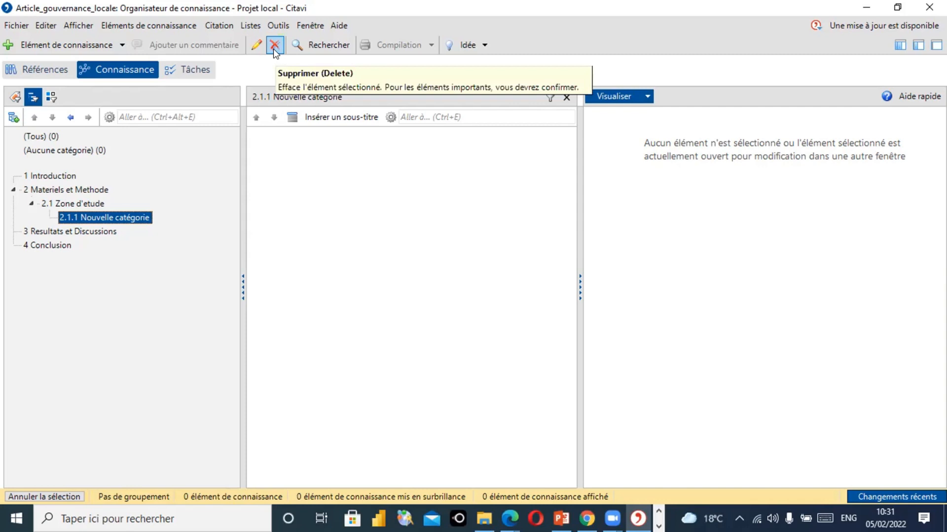
{"action": "right_click", "coordinate": [136, 220]}
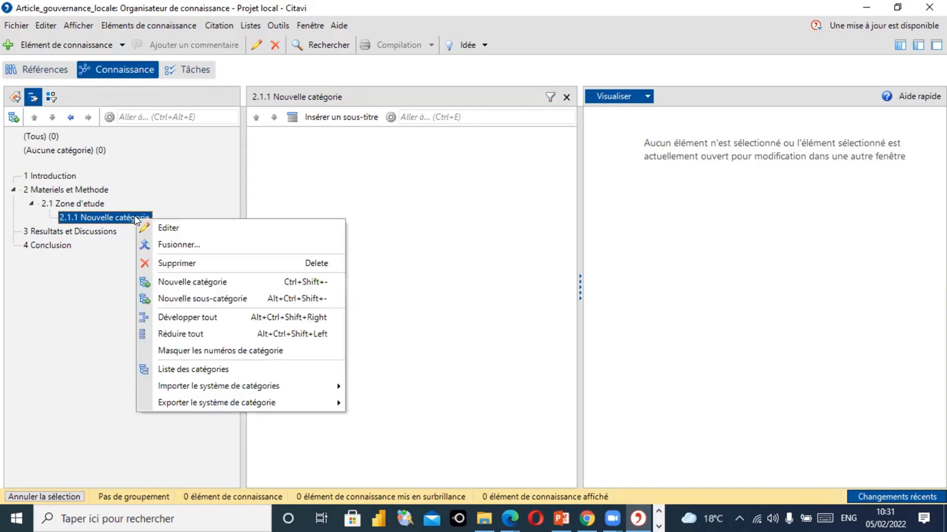
{"action": "left_click", "coordinate": [158, 263]}
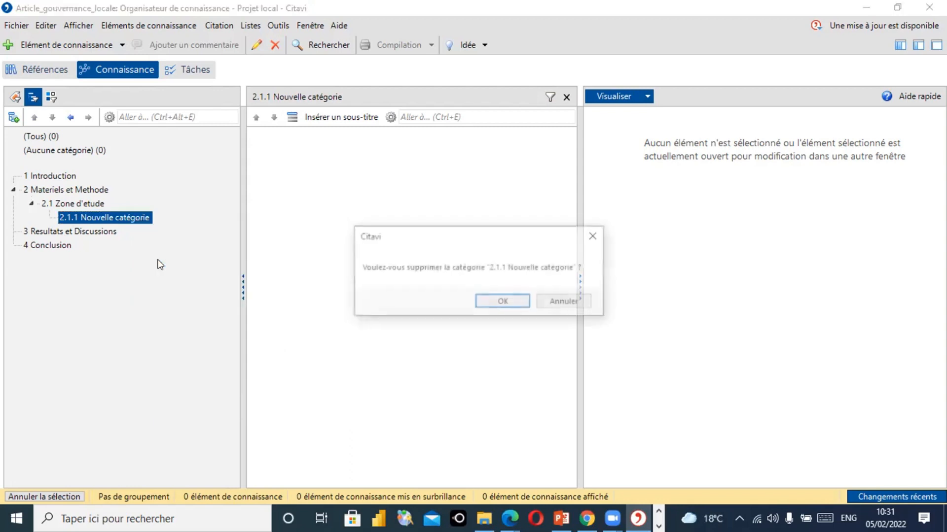
{"action": "left_click", "coordinate": [500, 301]}
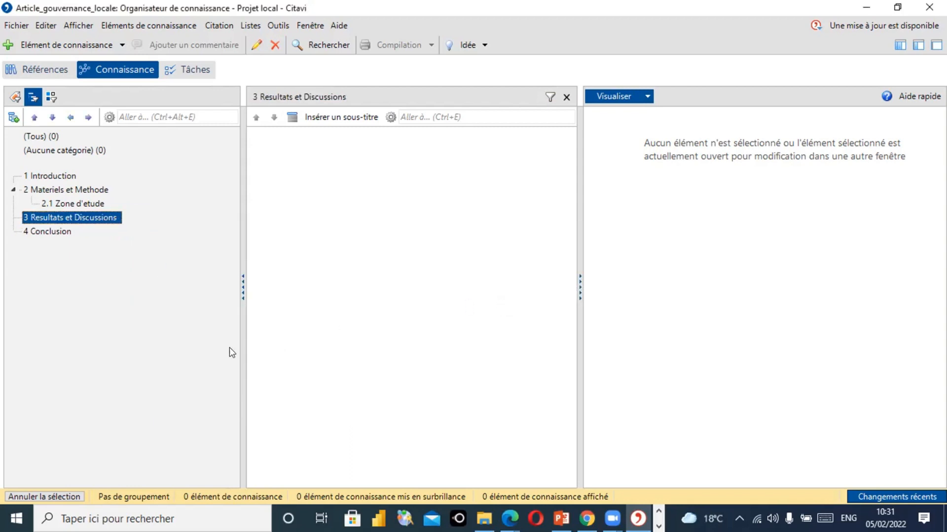
Create a second sub-category named Sources des donnees under the Materiels et Methode category.
{"action": "left_click", "coordinate": [87, 190]}
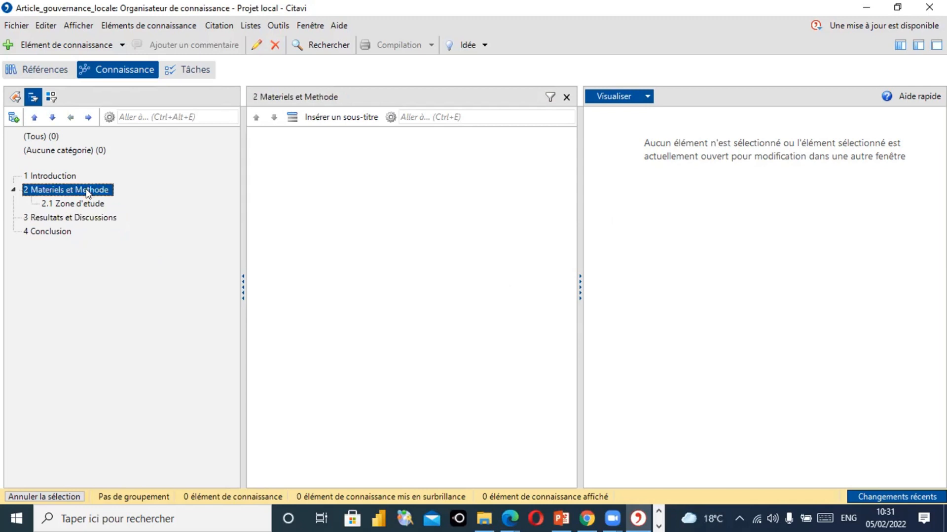
{"action": "left_click", "coordinate": [13, 119]}
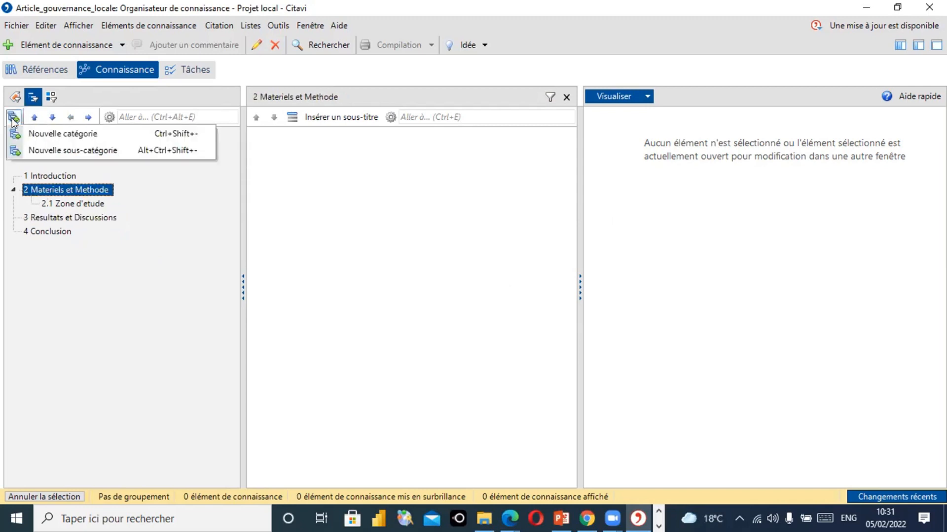
{"action": "left_click", "coordinate": [40, 150]}
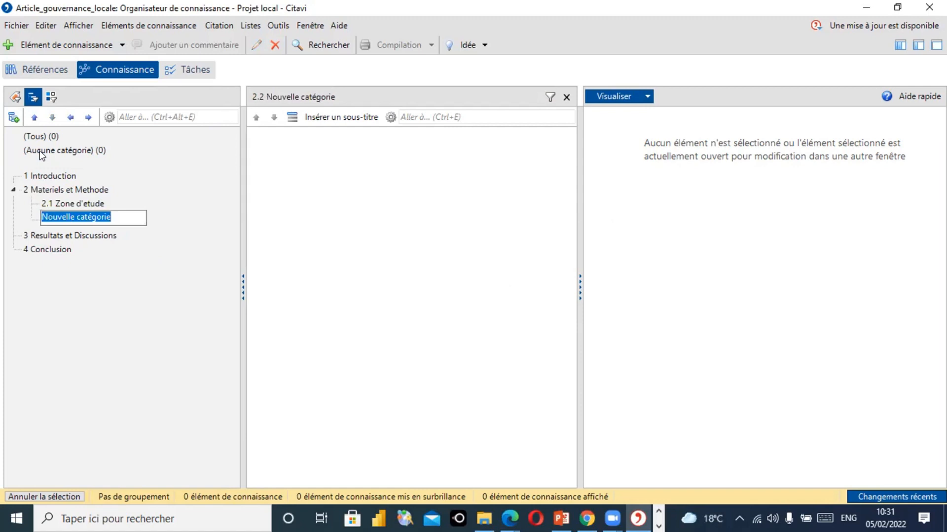
{"action": "type", "text": "Sou"}
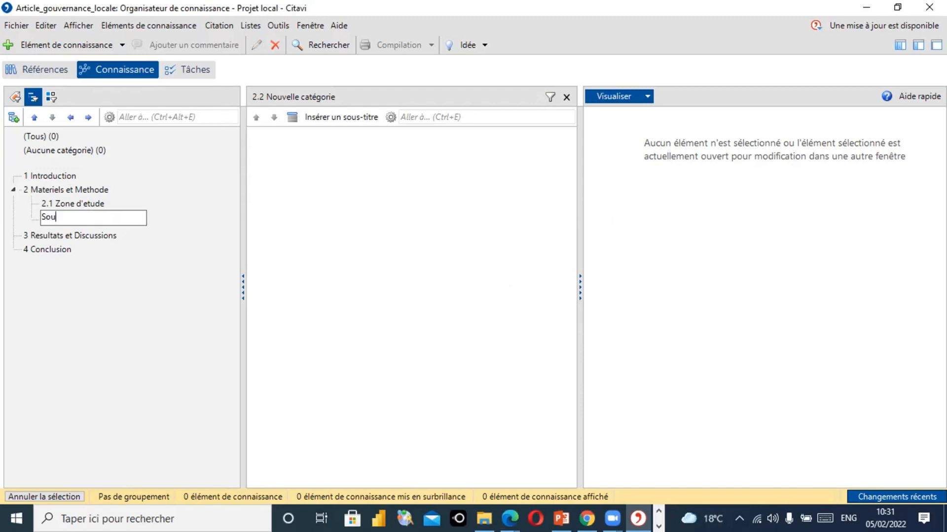
{"action": "type", "text": "rces des donnees"}
{"action": "key", "text": "Return"}
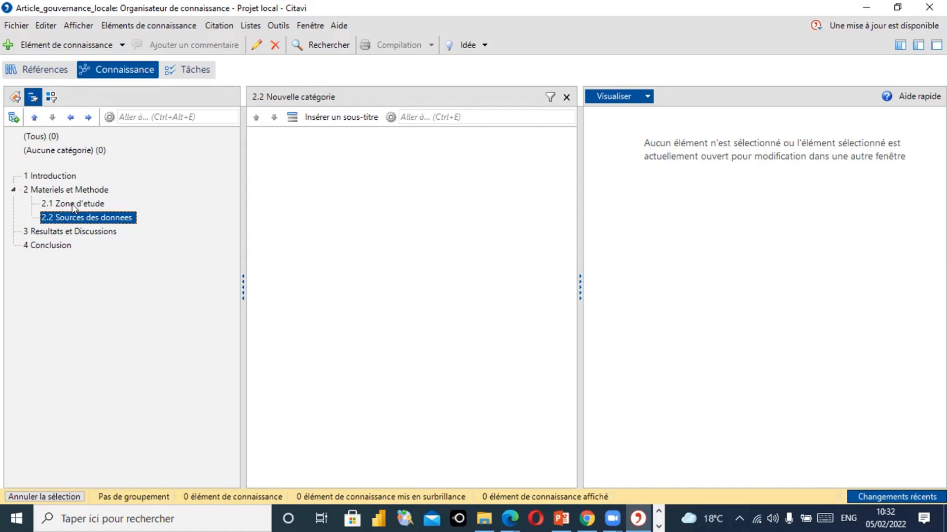
Move Sources des donnees above Zone d'etude and back, and promote it to a top-level category and back under Materiels et Methode.
{"action": "left_click", "coordinate": [35, 117]}
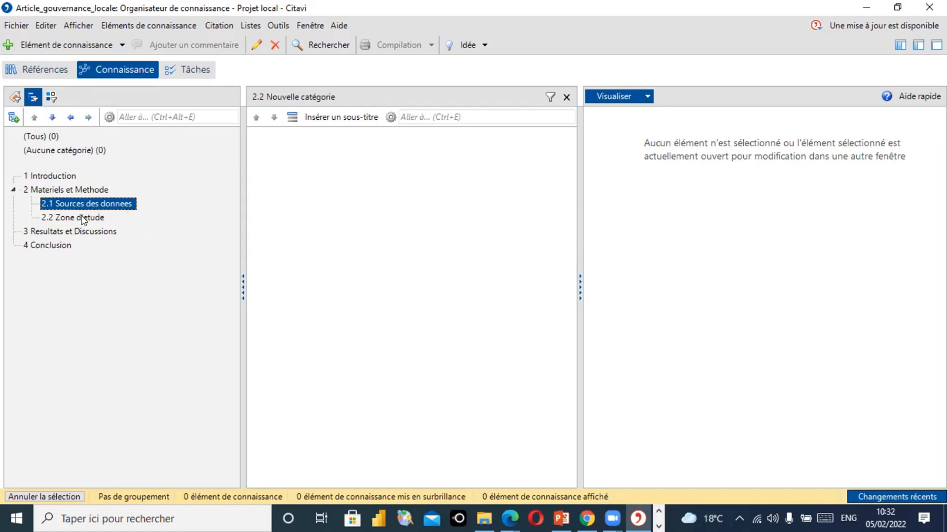
{"action": "left_click", "coordinate": [52, 118]}
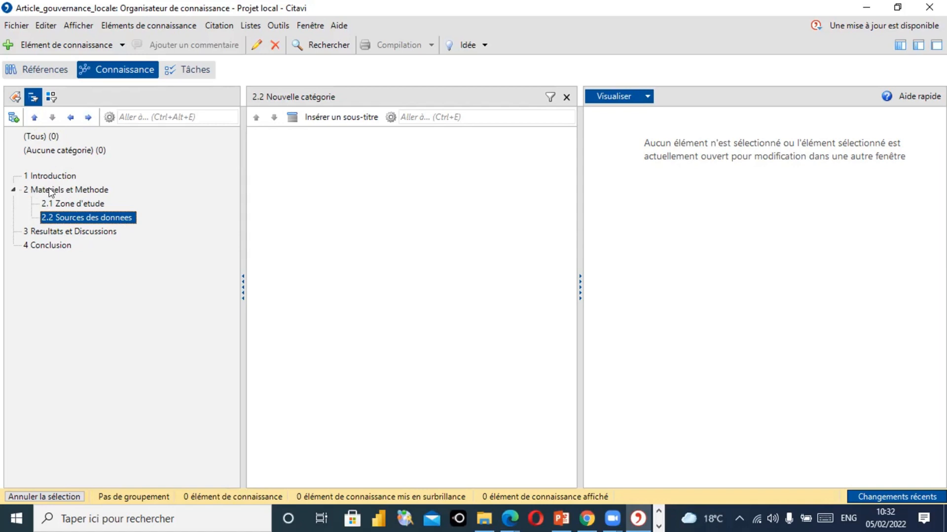
{"action": "left_click", "coordinate": [70, 118]}
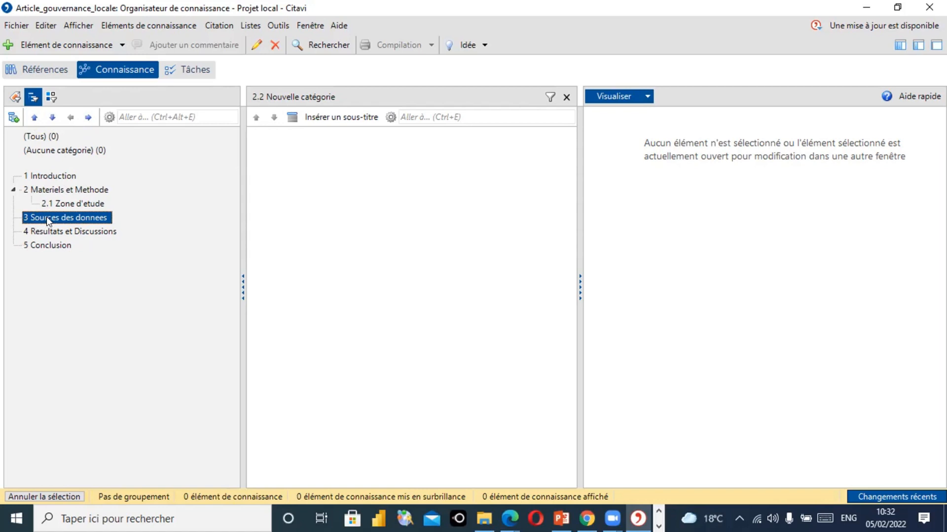
{"action": "left_click", "coordinate": [88, 118]}
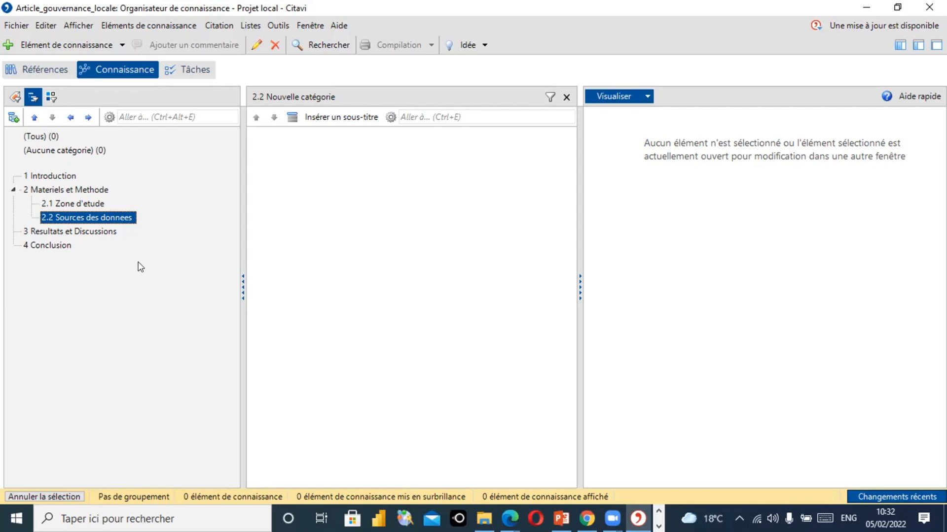
Create a sub-category named R1 under the Resultats et Discussions category.
{"action": "left_click", "coordinate": [80, 232]}
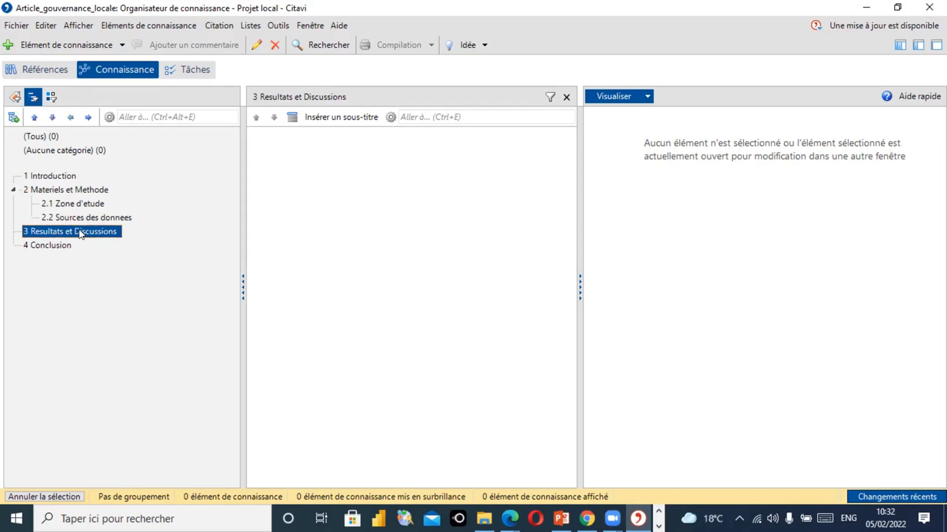
{"action": "right_click", "coordinate": [79, 233]}
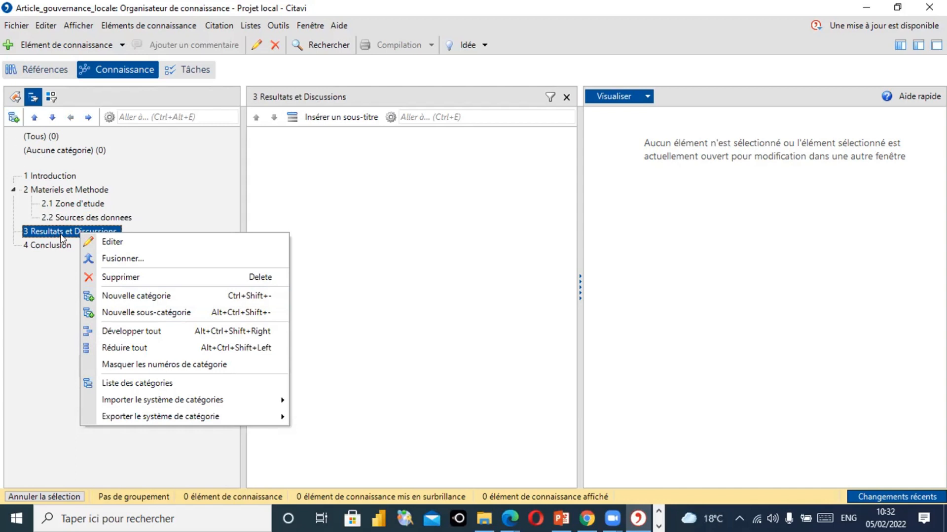
{"action": "left_click", "coordinate": [116, 312]}
{"action": "type", "text": "R1"}
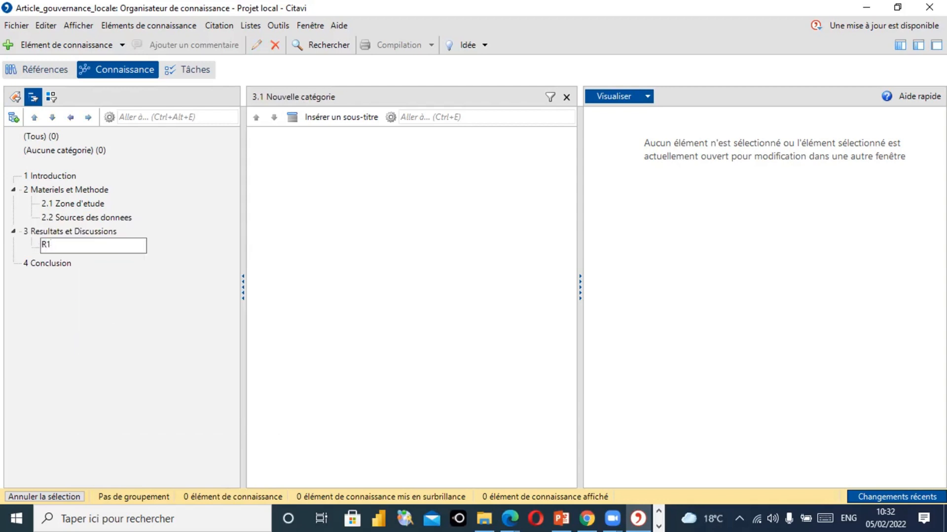
{"action": "key", "text": "Return"}
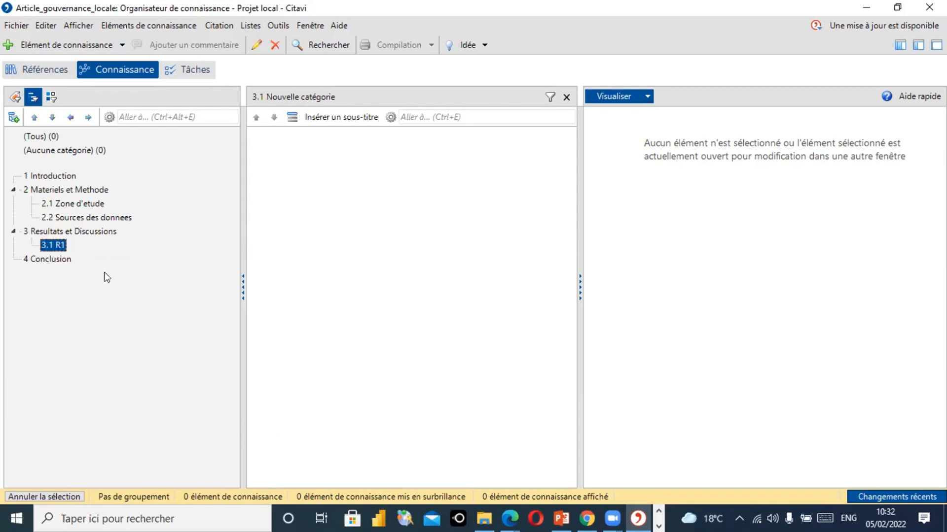
Add a second sub-category named R2 under Resultats et Discussions.
{"action": "left_click", "coordinate": [91, 230]}
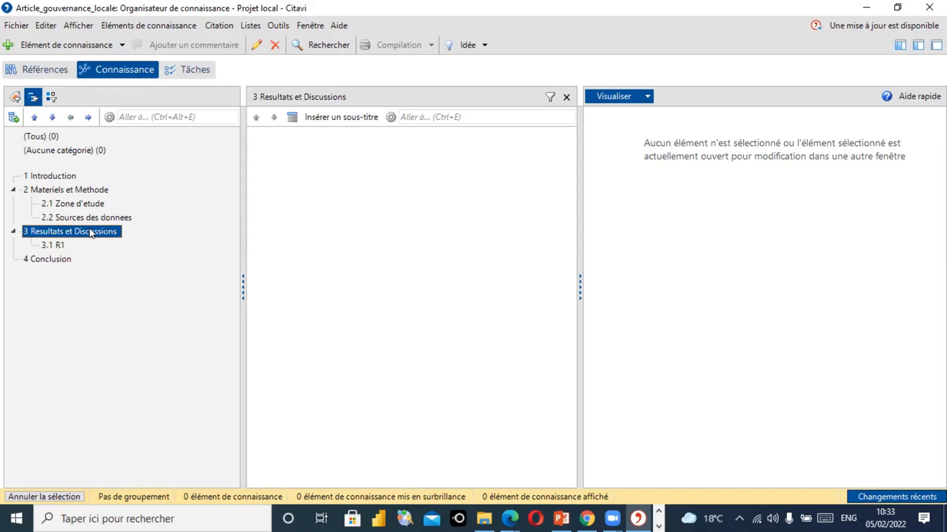
{"action": "right_click", "coordinate": [90, 230]}
{"action": "left_click", "coordinate": [116, 307]}
{"action": "type", "text": "R2"}
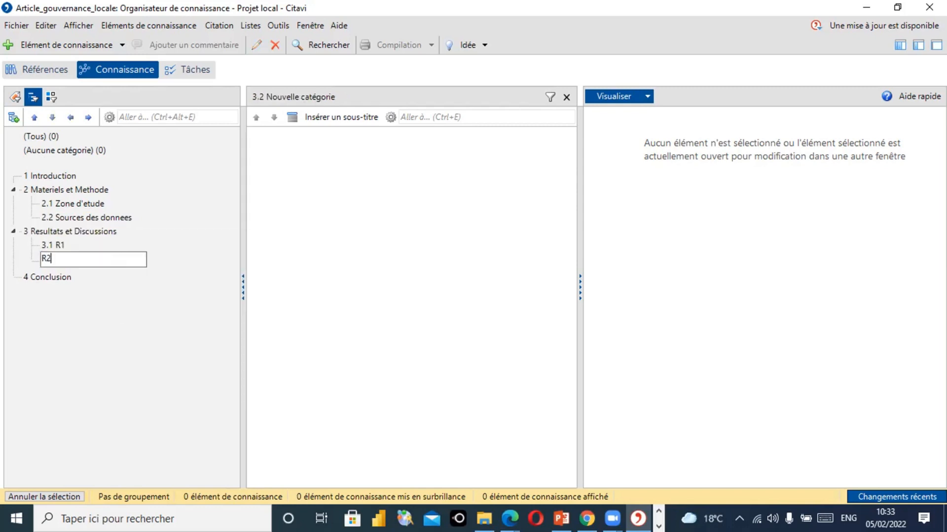
{"action": "key", "text": "Return"}
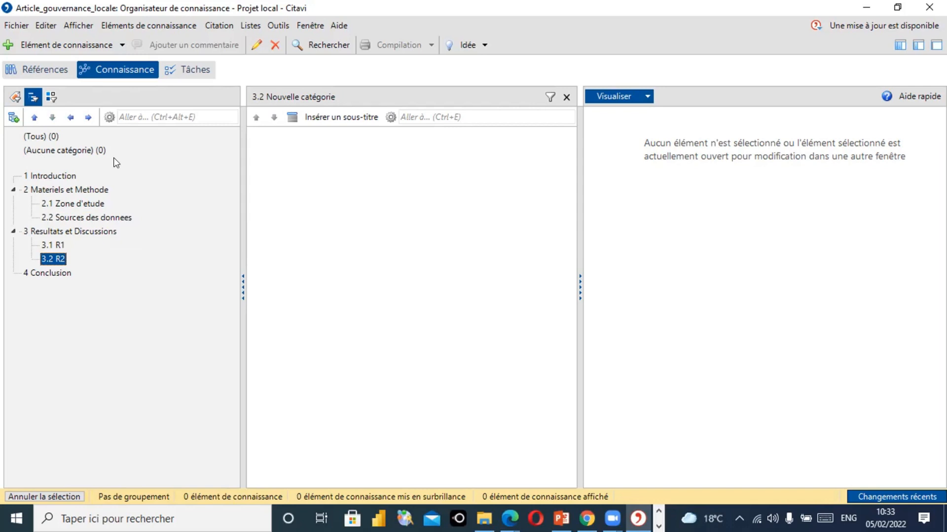
{"action": "left_click", "coordinate": [46, 63]}
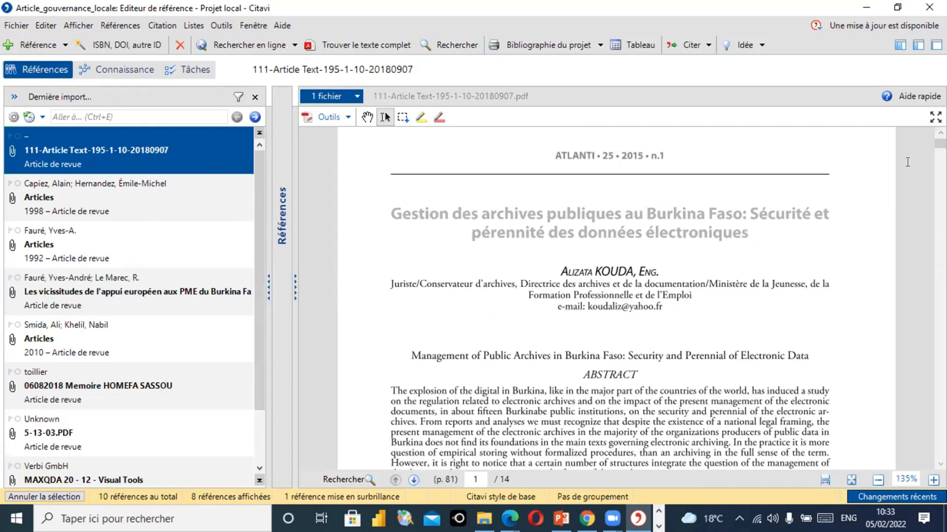
{"action": "left_click_drag", "start_coordinate": [939, 143], "coordinate": [939, 173]}
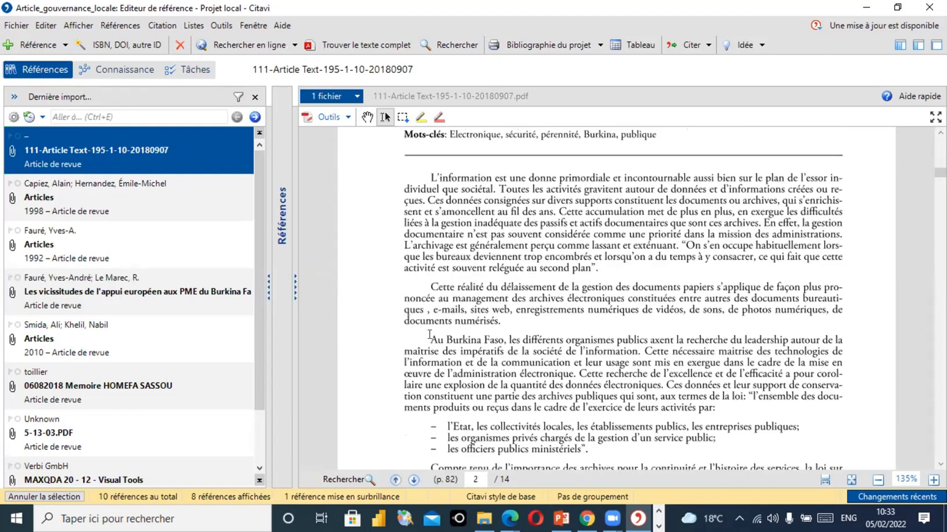
{"action": "left_click_drag", "start_coordinate": [430, 340], "coordinate": [740, 394]}
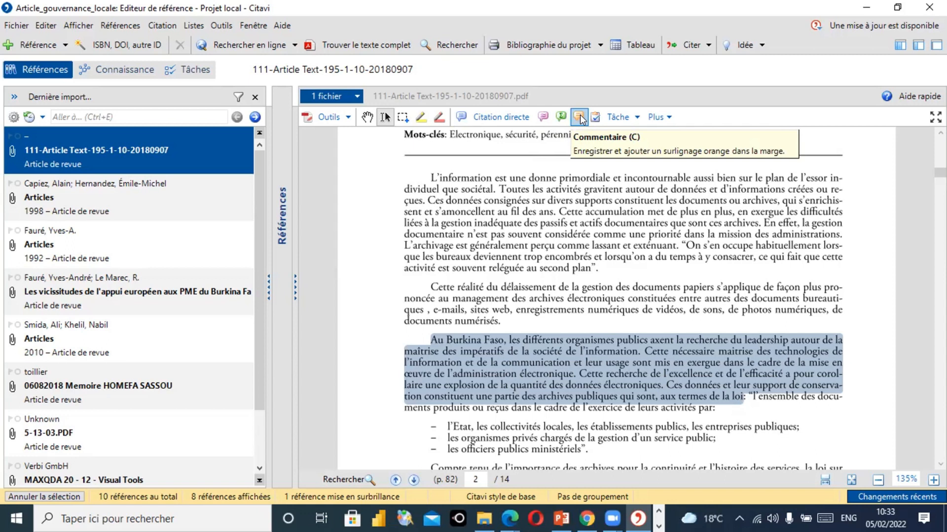
{"action": "left_click", "coordinate": [481, 117]}
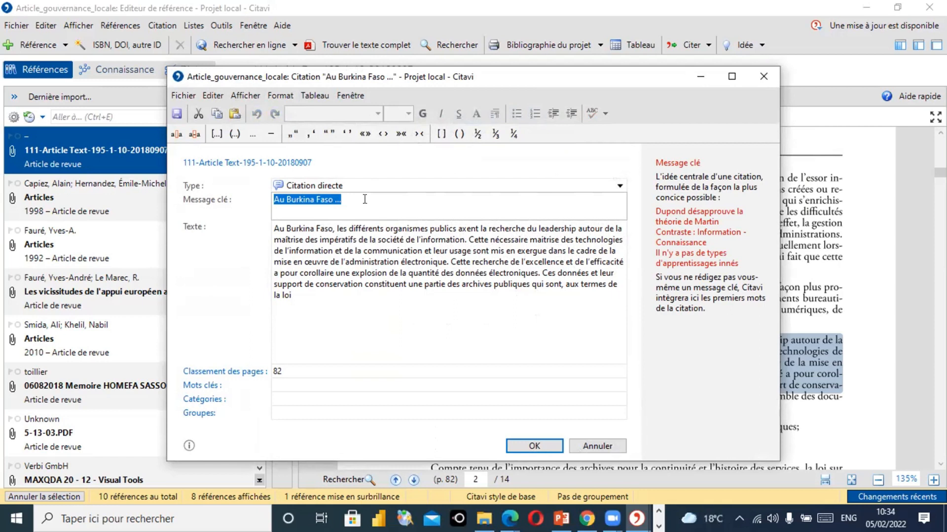
{"action": "type", "text": "def"}
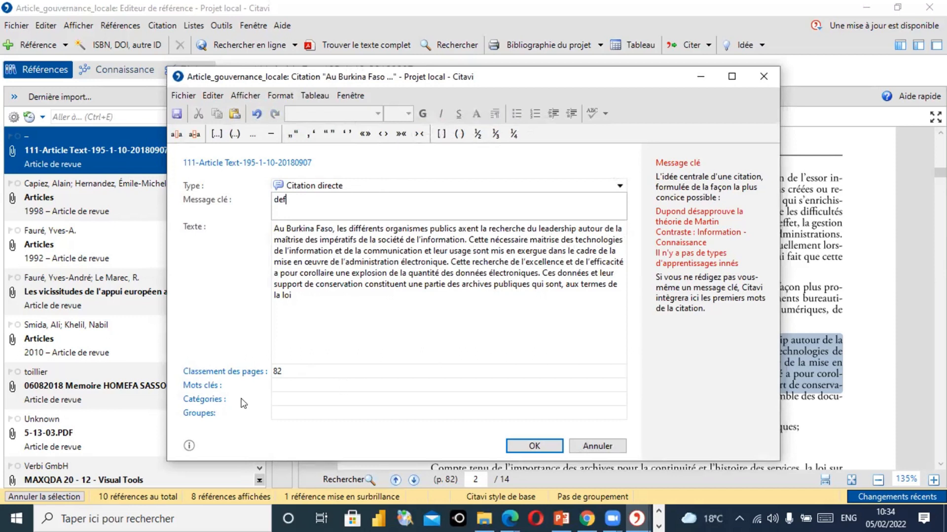
Assign the def quotation to the Introduction category and save it.
{"action": "left_click", "coordinate": [201, 398]}
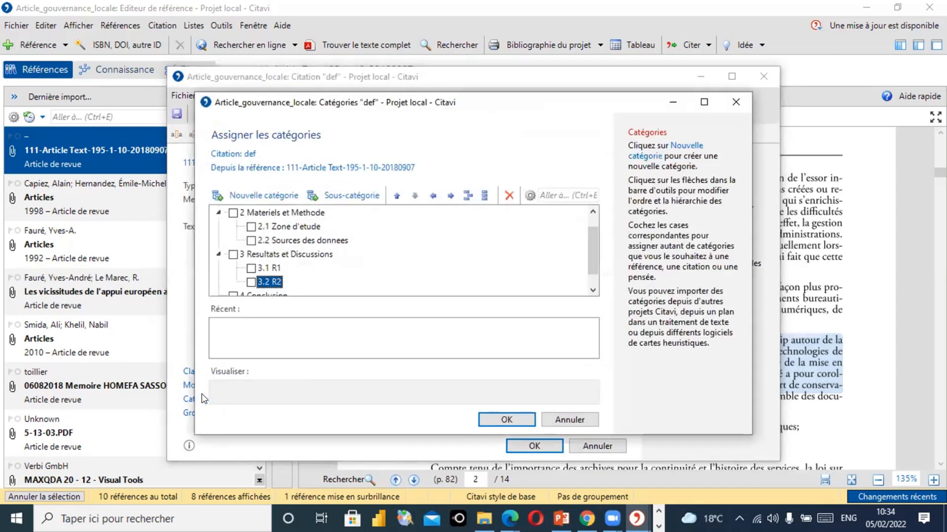
{"action": "left_click", "coordinate": [578, 420]}
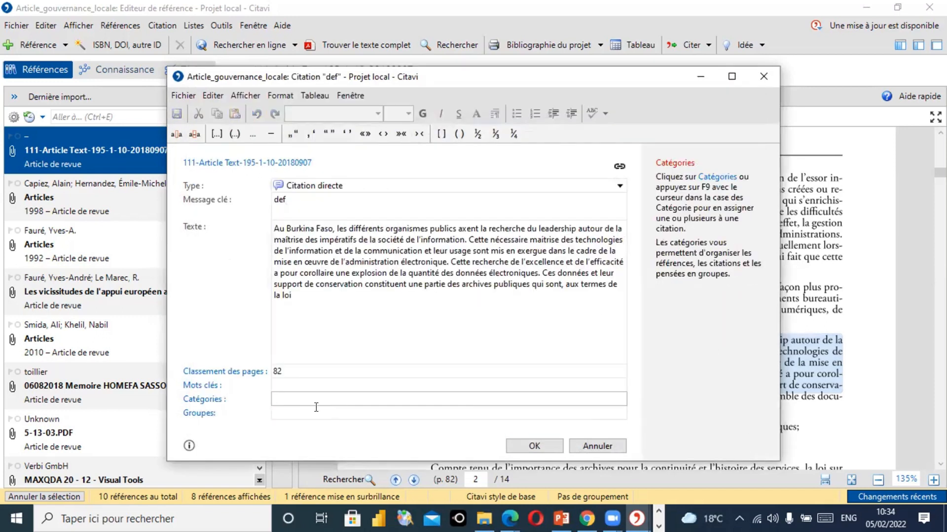
{"action": "left_click", "coordinate": [212, 398]}
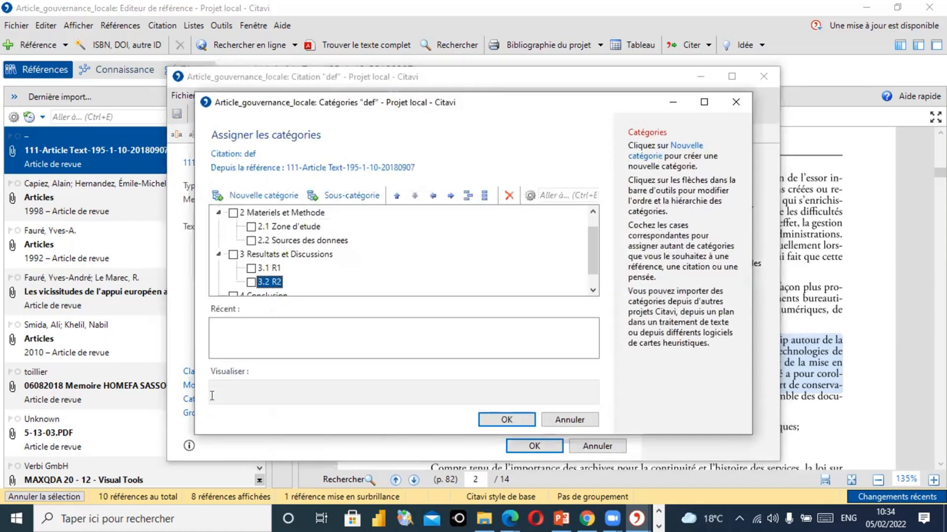
{"action": "left_click_drag", "start_coordinate": [593, 261], "coordinate": [592, 247]}
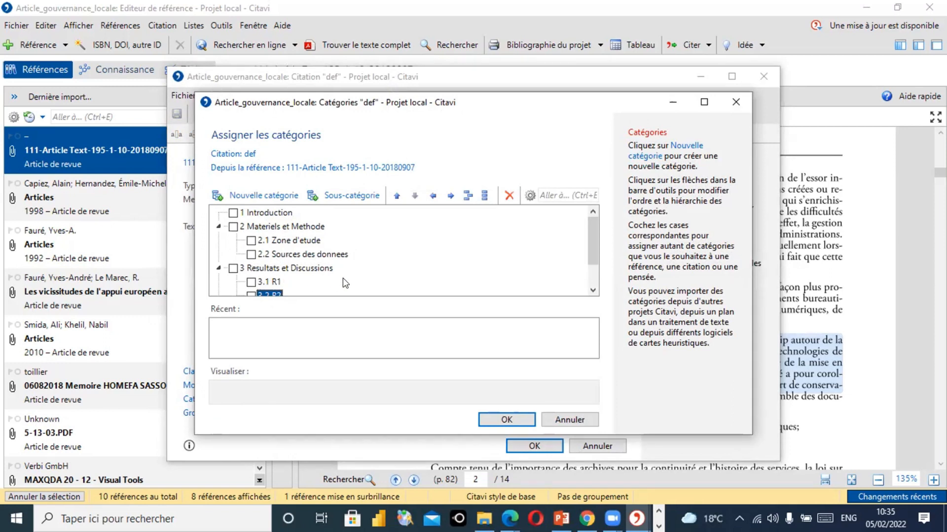
{"action": "left_click", "coordinate": [233, 213]}
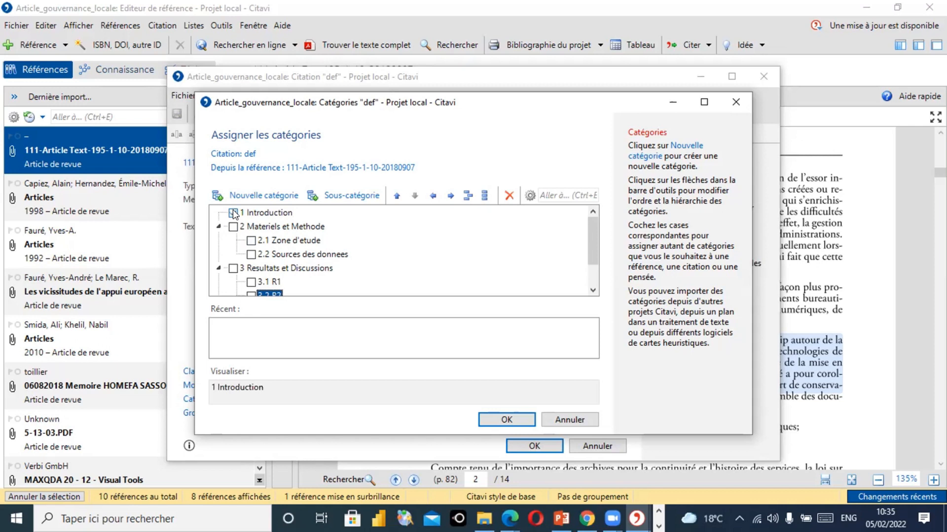
{"action": "left_click", "coordinate": [516, 419]}
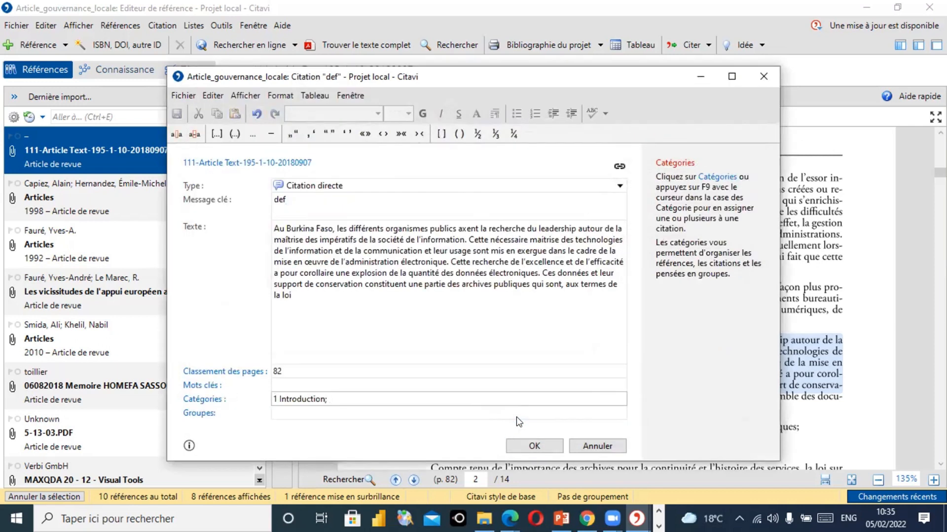
{"action": "left_click", "coordinate": [535, 446]}
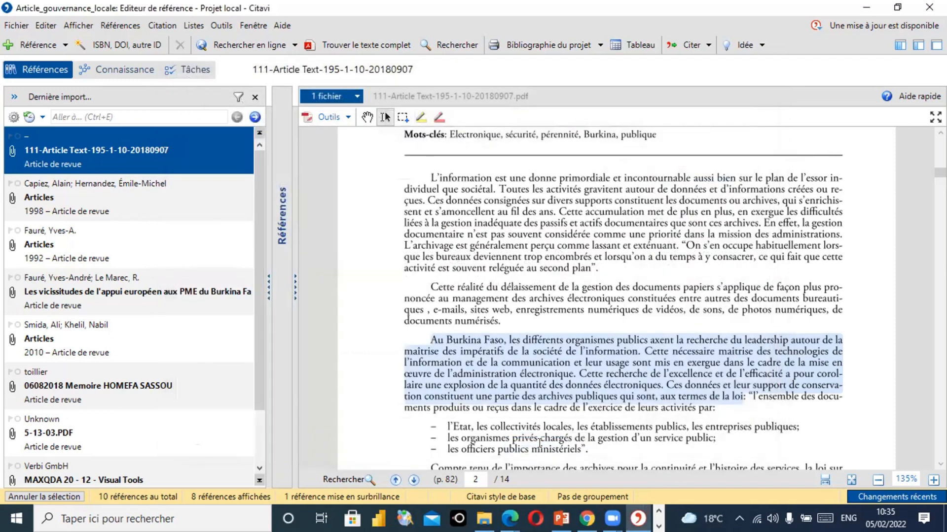
Examine the quotation filed under the Introduction category in the knowledge organizer.
{"action": "left_click", "coordinate": [117, 69]}
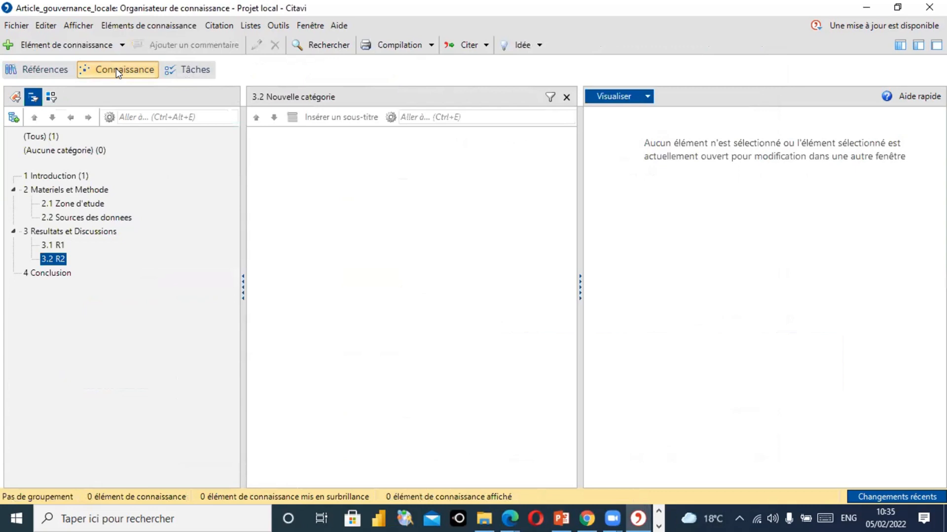
{"action": "left_click", "coordinate": [71, 173]}
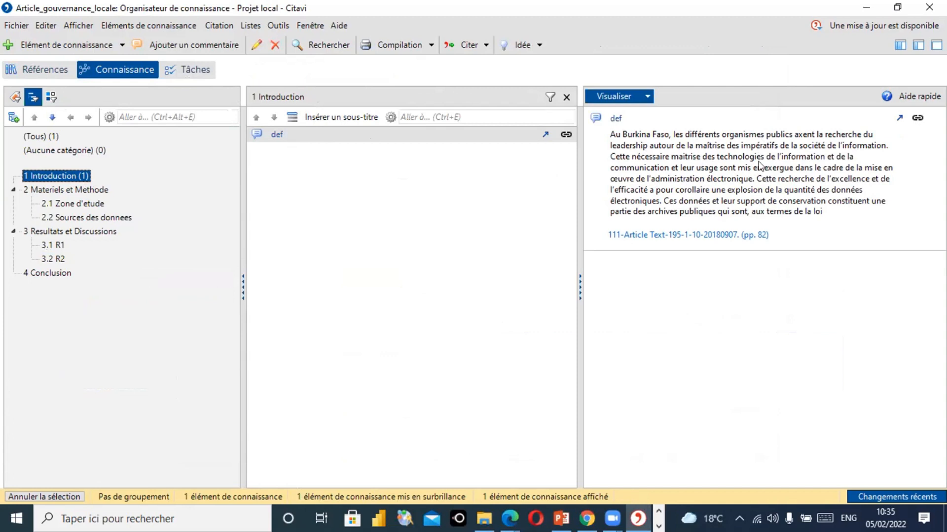
{"action": "left_click", "coordinate": [49, 69]}
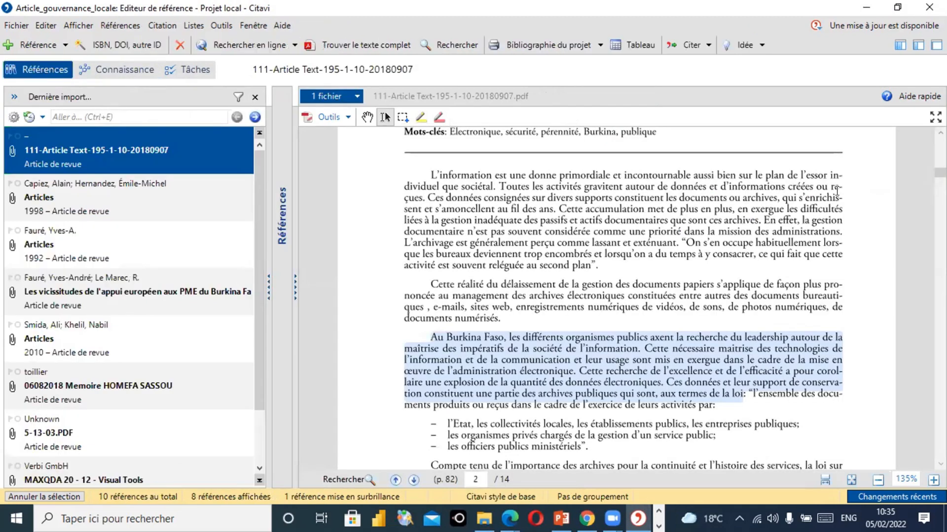
{"action": "scroll", "coordinate": [309, 224], "scroll_direction": "down", "scroll_amount": 10}
{"action": "scroll", "coordinate": [616, 295], "scroll_direction": "down", "scroll_amount": 15}
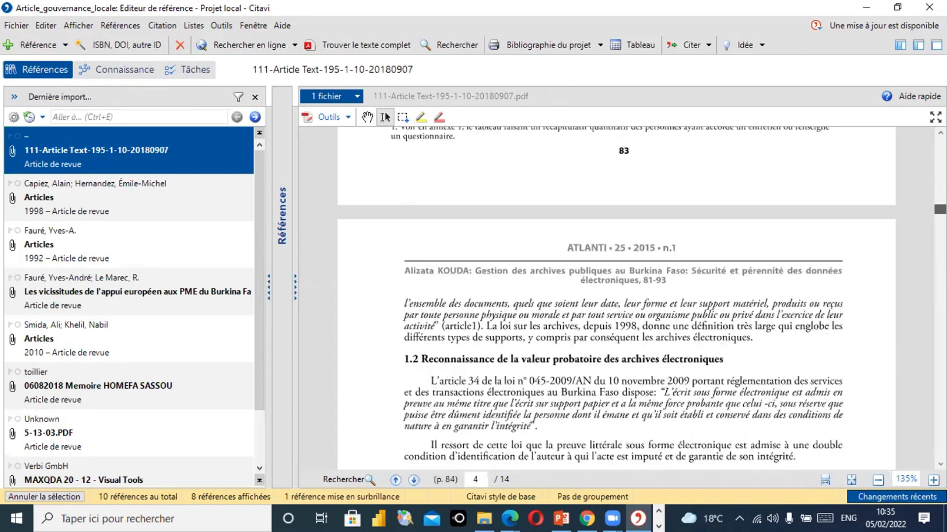
{"action": "scroll", "coordinate": [422, 243], "scroll_direction": "down", "scroll_amount": 5}
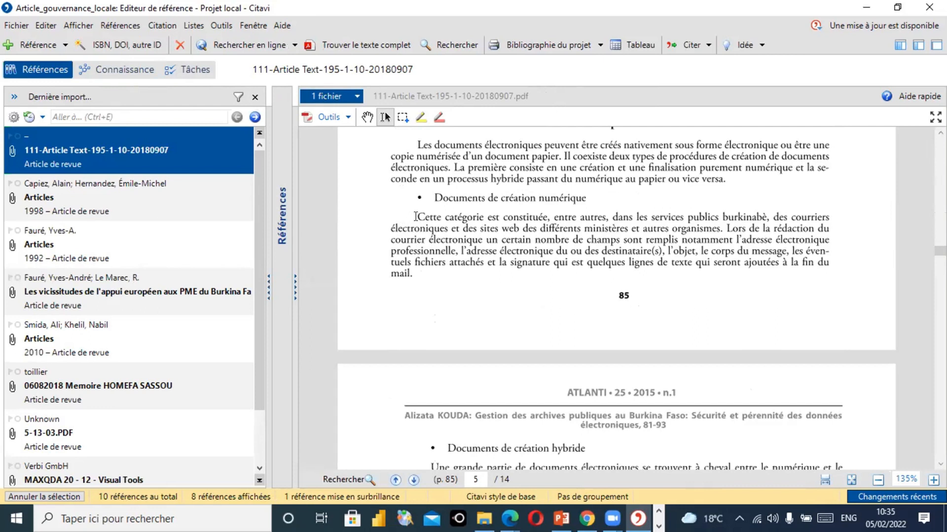
{"action": "left_click_drag", "start_coordinate": [416, 216], "coordinate": [417, 274]}
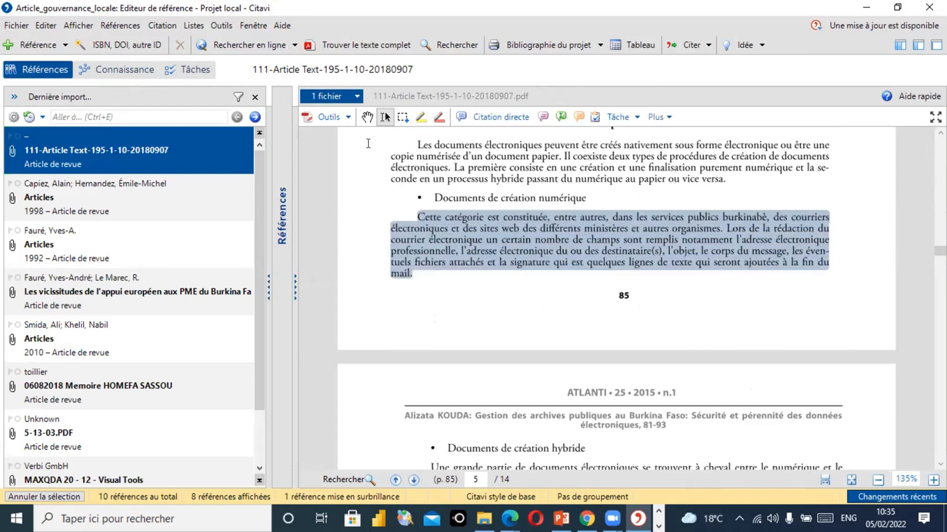
{"action": "left_click", "coordinate": [479, 114]}
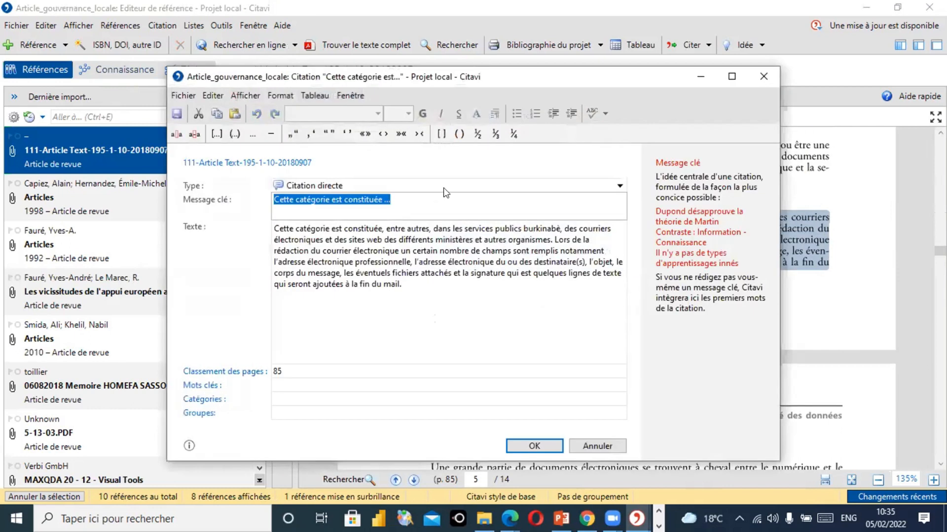
Assign the new direct quotation to the 2.1 Zone d'etude sub-category and save it.
{"action": "left_click", "coordinate": [208, 399]}
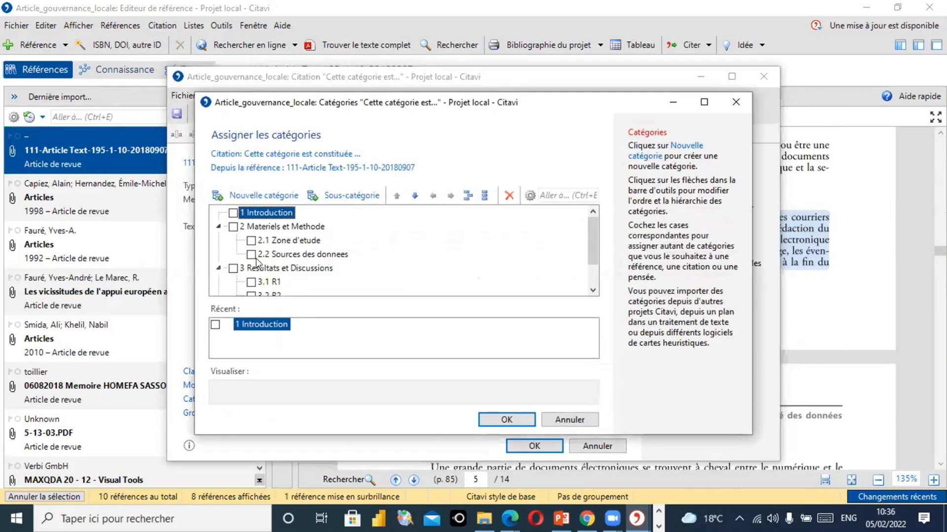
{"action": "left_click", "coordinate": [250, 240]}
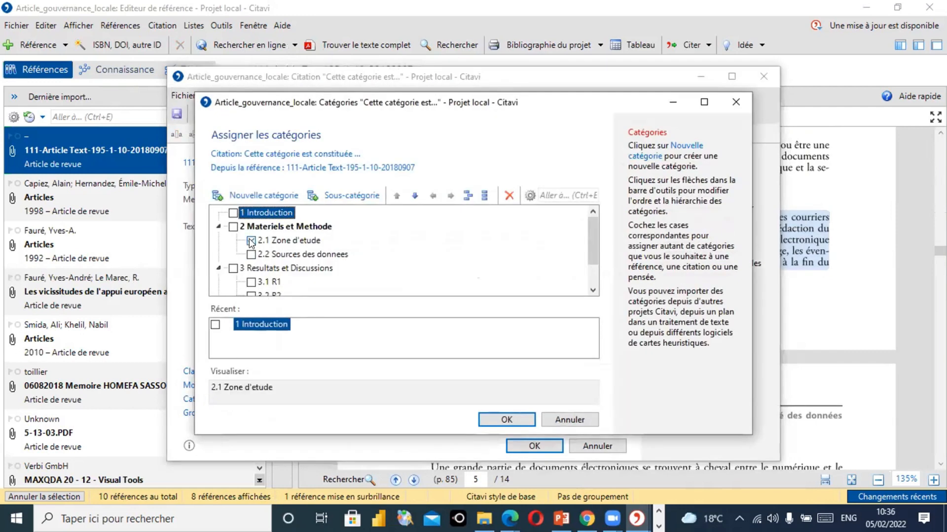
{"action": "left_click", "coordinate": [502, 417]}
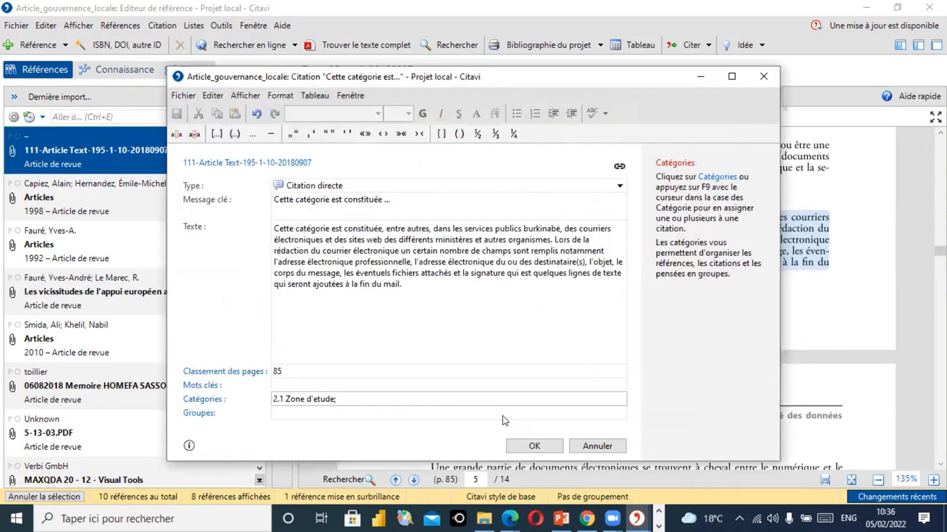
{"action": "left_click", "coordinate": [530, 445]}
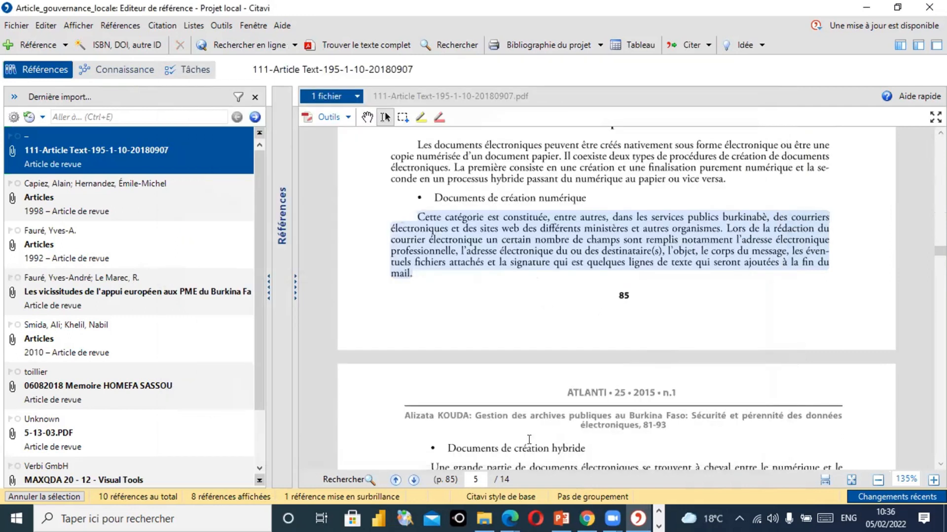
{"action": "left_click_drag", "start_coordinate": [939, 251], "coordinate": [940, 267]}
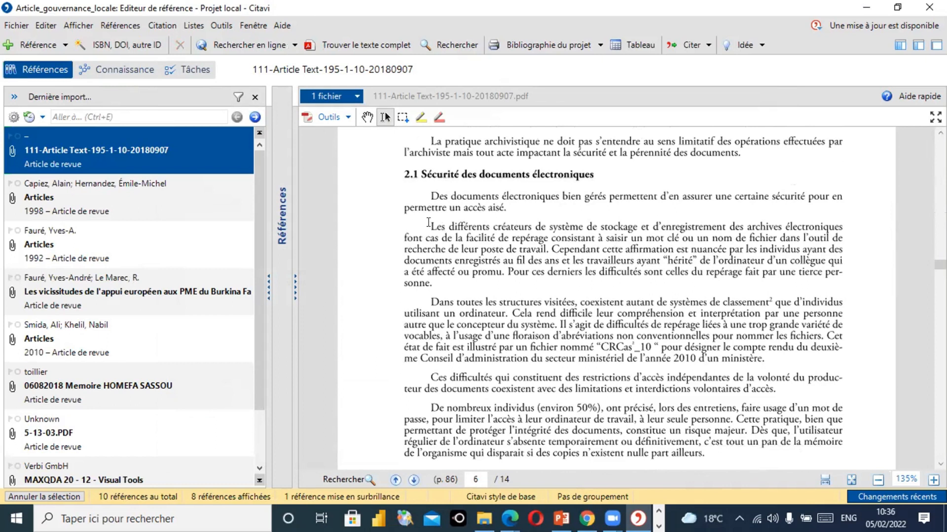
{"action": "left_click_drag", "start_coordinate": [428, 223], "coordinate": [439, 285]}
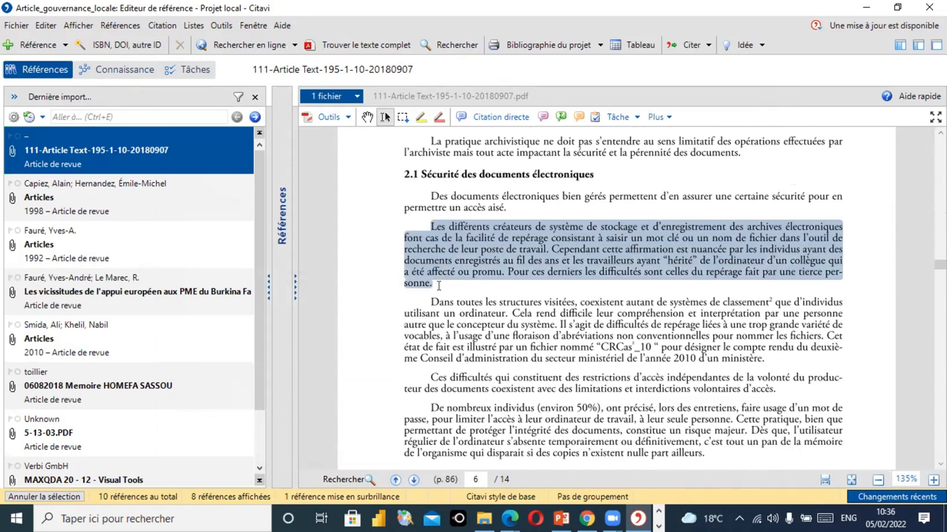
{"action": "left_click", "coordinate": [542, 118]}
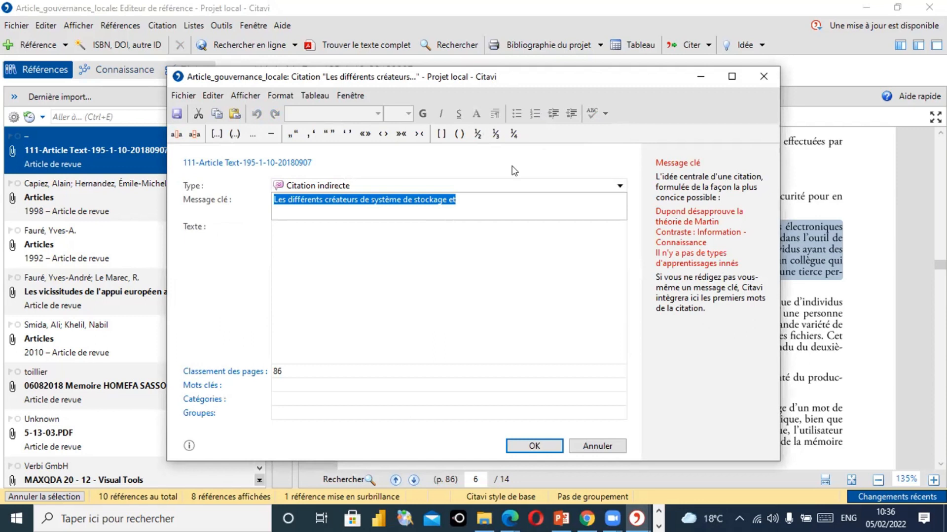
{"action": "left_click_drag", "start_coordinate": [622, 79], "coordinate": [572, 316]}
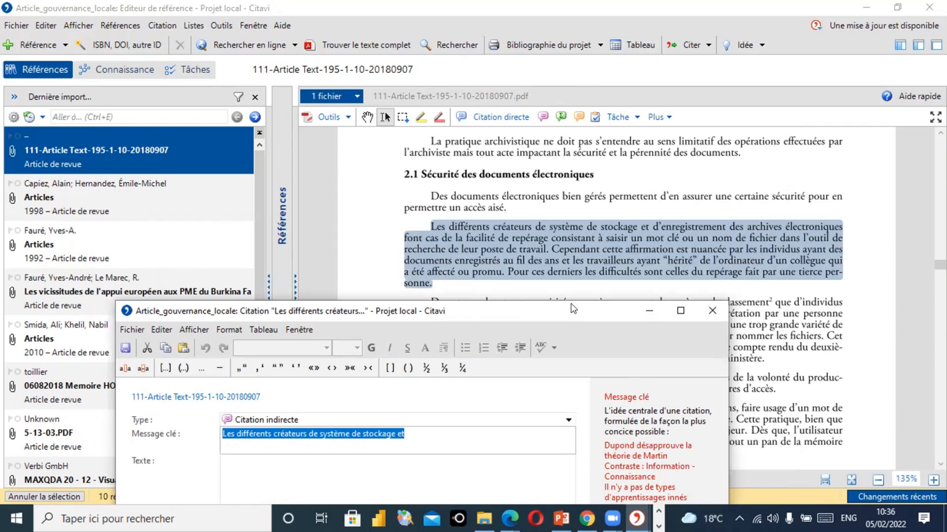
{"action": "left_click_drag", "start_coordinate": [572, 308], "coordinate": [615, 67]}
{"action": "left_click", "coordinate": [335, 227]}
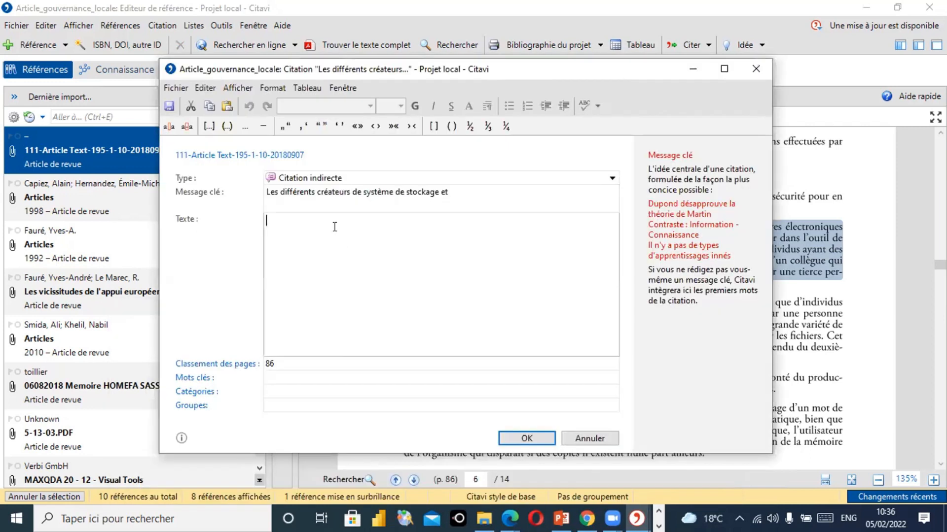
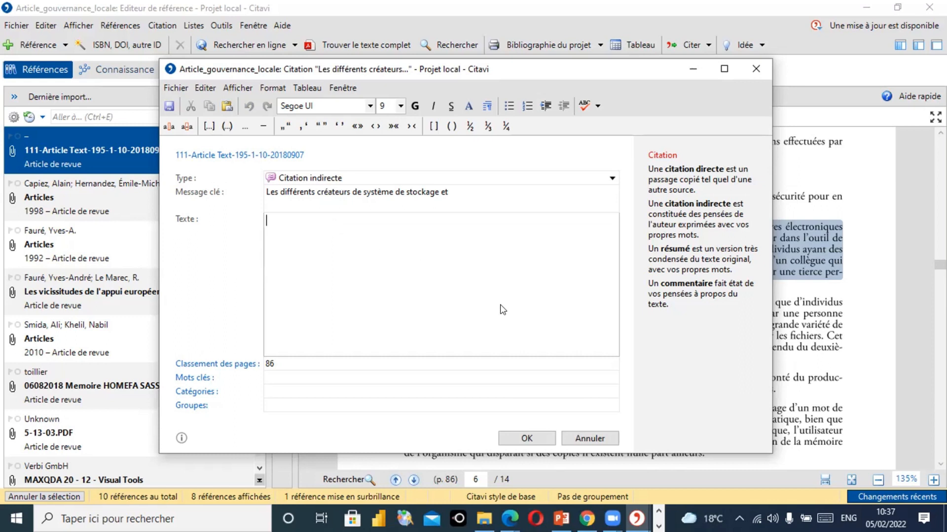
{"action": "left_click", "coordinate": [597, 438]}
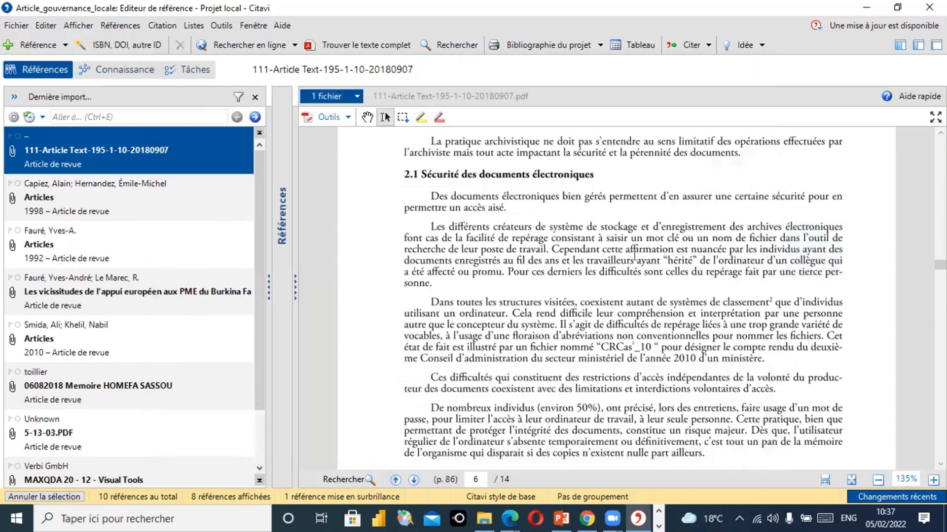
Save a direct quotation of the "Par ailleurs" paragraph on page 7 of the 2010 Articles reference's PDF.
{"action": "left_click_drag", "start_coordinate": [940, 265], "coordinate": [940, 334]}
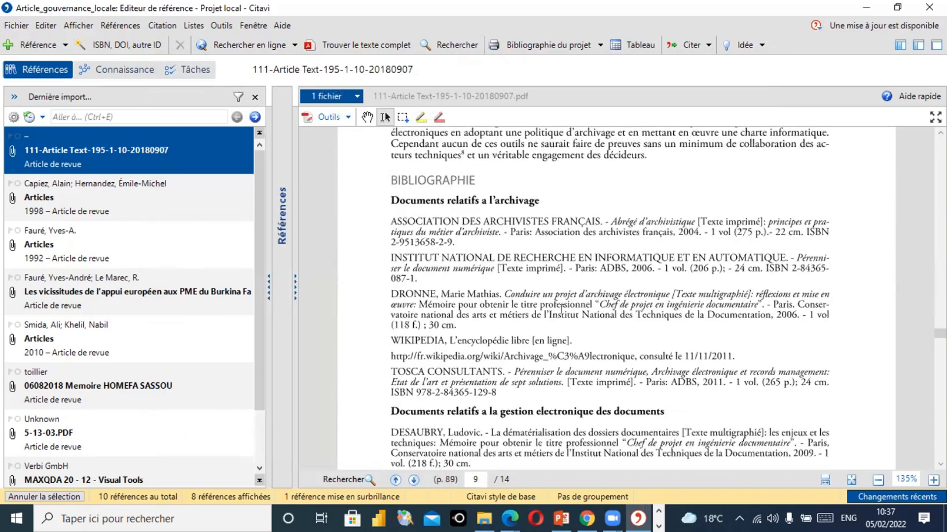
{"action": "left_click", "coordinate": [101, 331]}
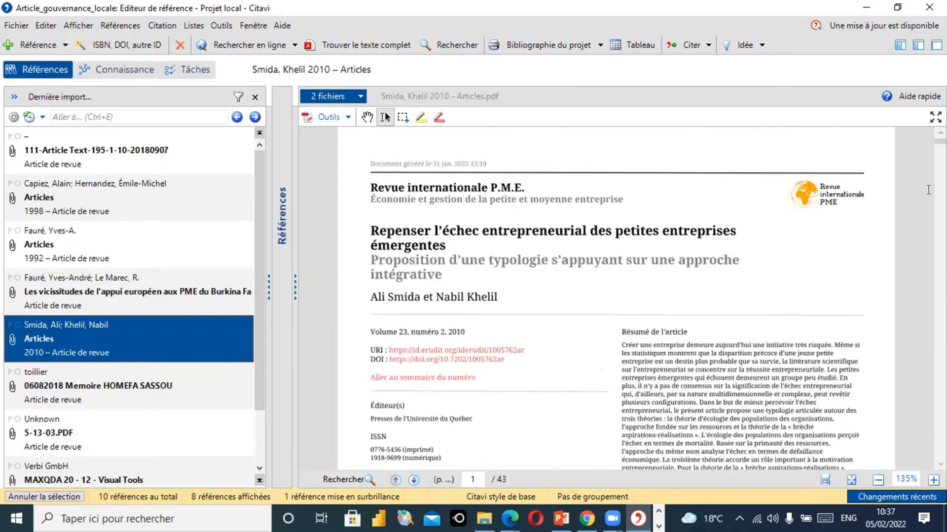
{"action": "left_click_drag", "start_coordinate": [940, 141], "coordinate": [940, 191]}
{"action": "left_click_drag", "start_coordinate": [476, 134], "coordinate": [700, 244]}
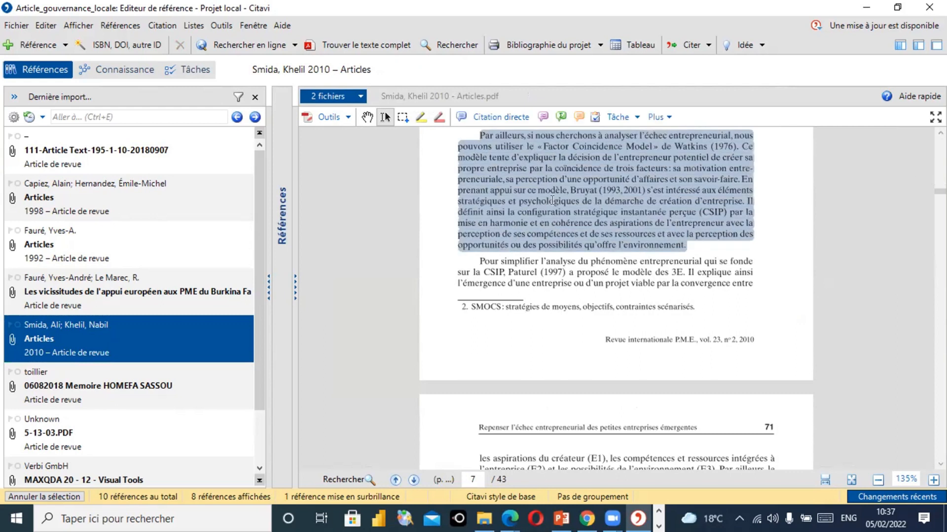
{"action": "left_click", "coordinate": [479, 116]}
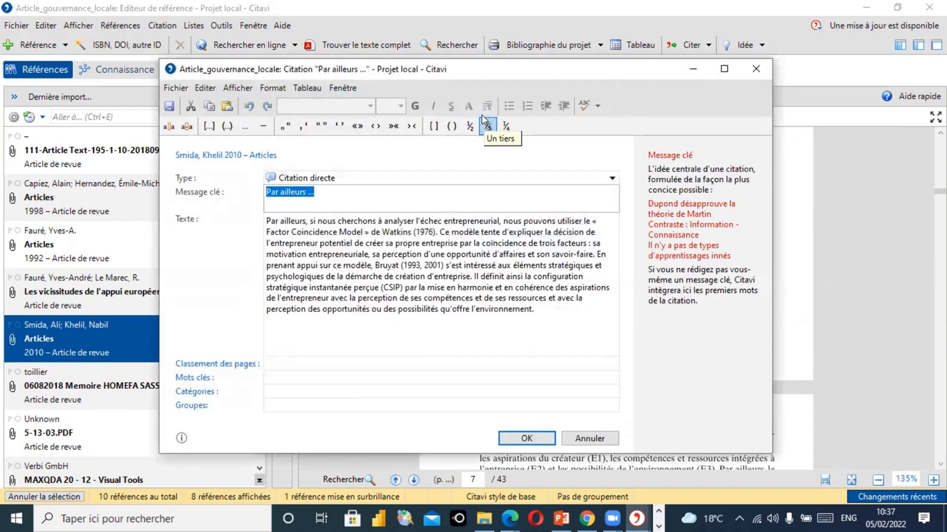
{"action": "left_click", "coordinate": [526, 438]}
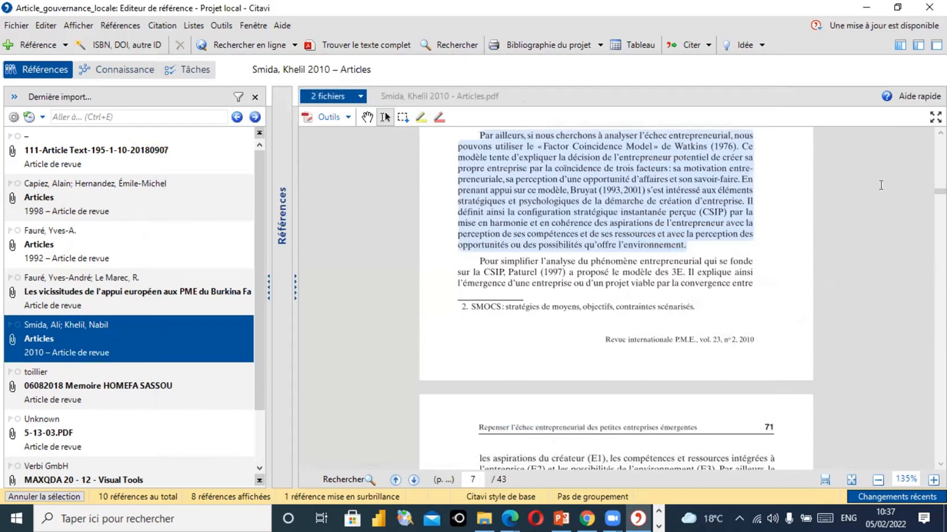
Create an image quotation of the Figure 1 diagrams on PDF page 19, captioned "exemple de citation d'image".
{"action": "left_click_drag", "start_coordinate": [941, 192], "coordinate": [940, 275]}
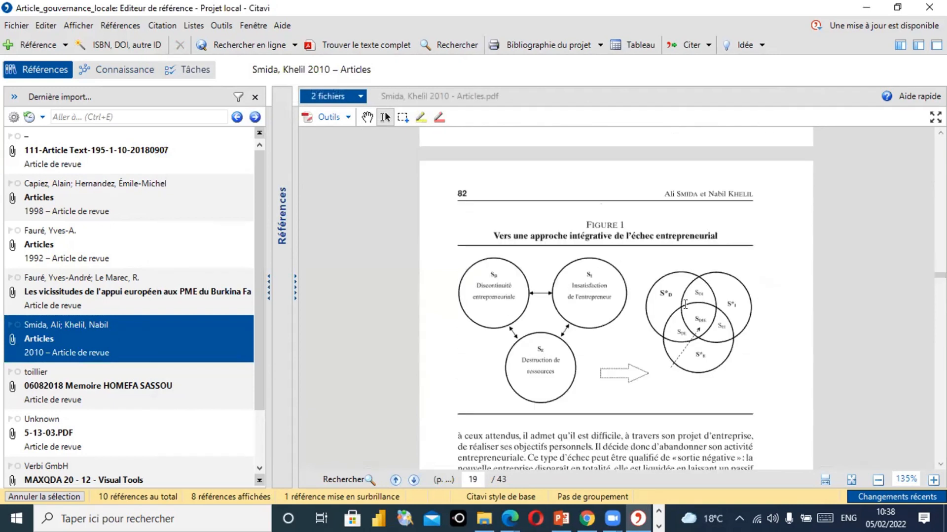
{"action": "left_click", "coordinate": [403, 119]}
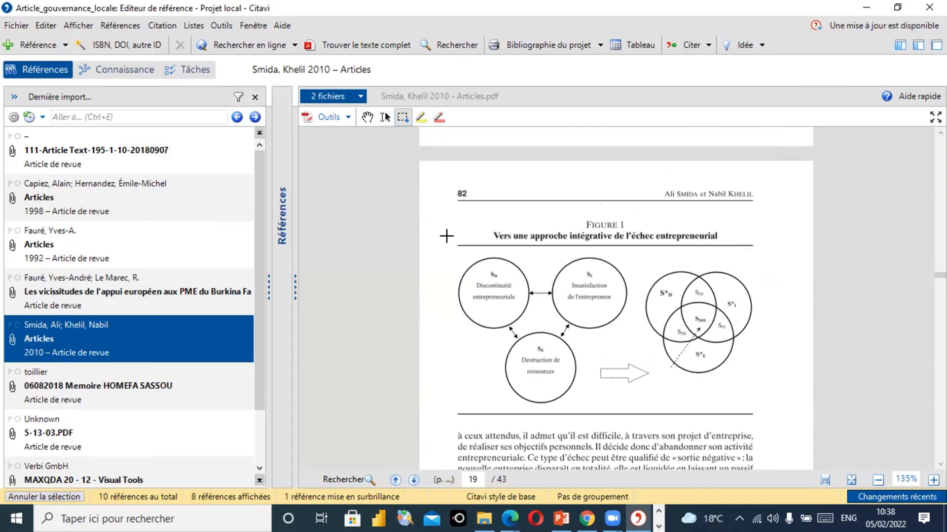
{"action": "mouse_move", "coordinate": [454, 241]}
{"action": "left_mouse_down"}
{"action": "mouse_move", "coordinate": [529, 306]}
{"action": "mouse_move", "coordinate": [759, 390]}
{"action": "mouse_move", "coordinate": [768, 420]}
{"action": "left_mouse_up"}
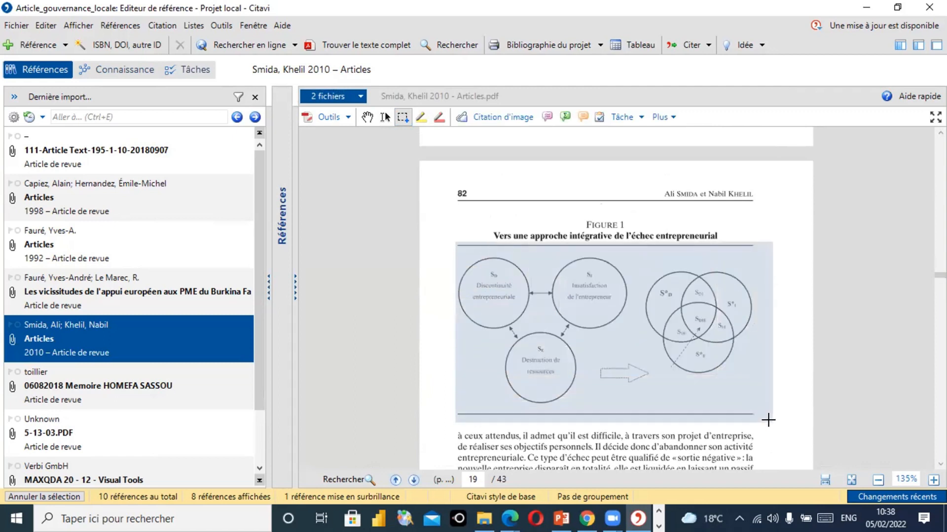
{"action": "left_click", "coordinate": [503, 117]}
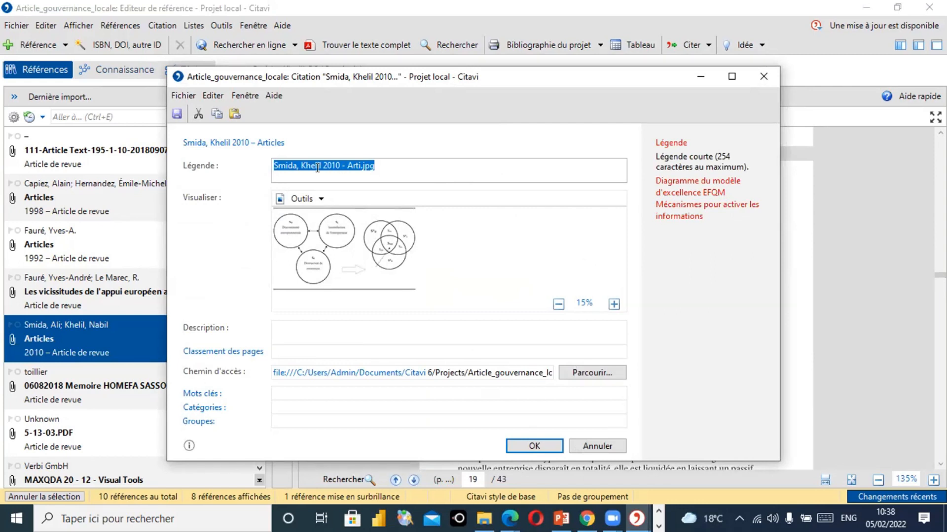
{"action": "type", "text": "exemple"}
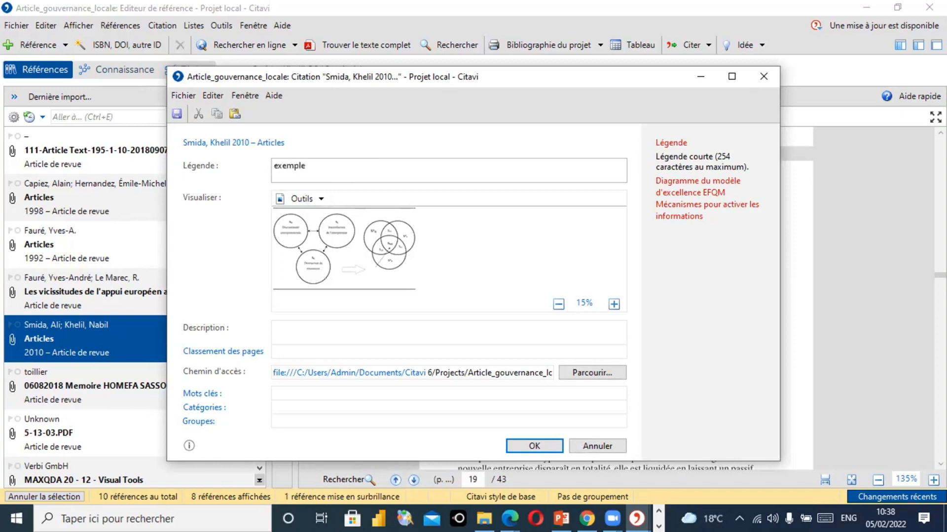
{"action": "type", "text": " de citation d'image"}
Assign the image quotation to the 3.2 R2 sub-category only and save it.
{"action": "left_click", "coordinate": [213, 408]}
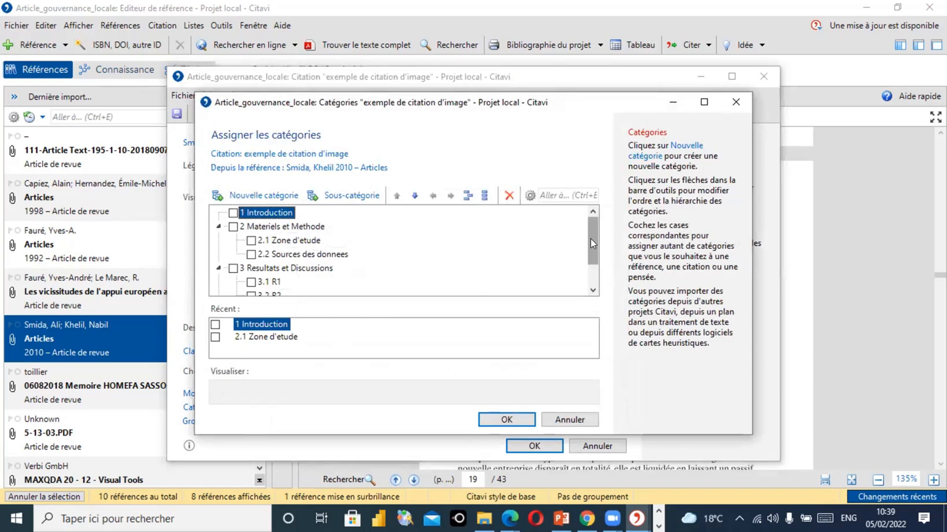
{"action": "scroll", "coordinate": [593, 248], "scroll_direction": "down", "scroll_amount": 1}
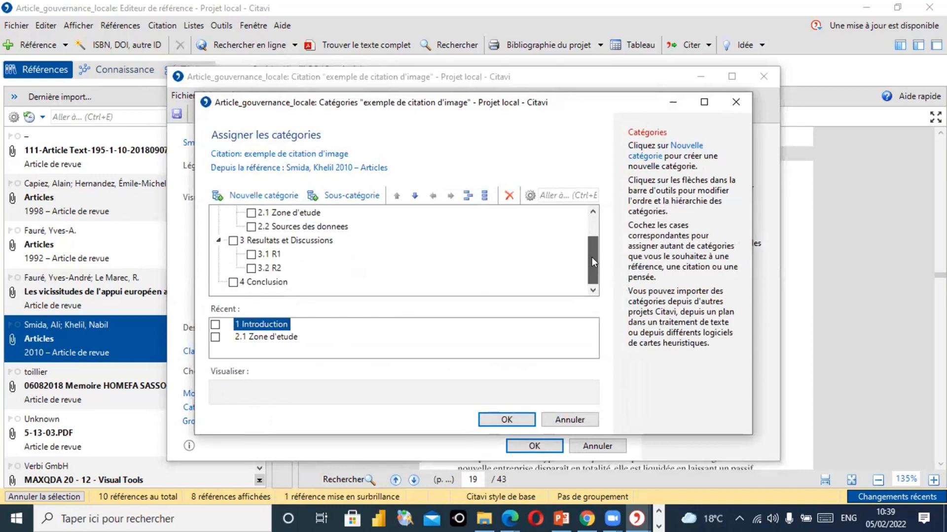
{"action": "left_click", "coordinate": [251, 269]}
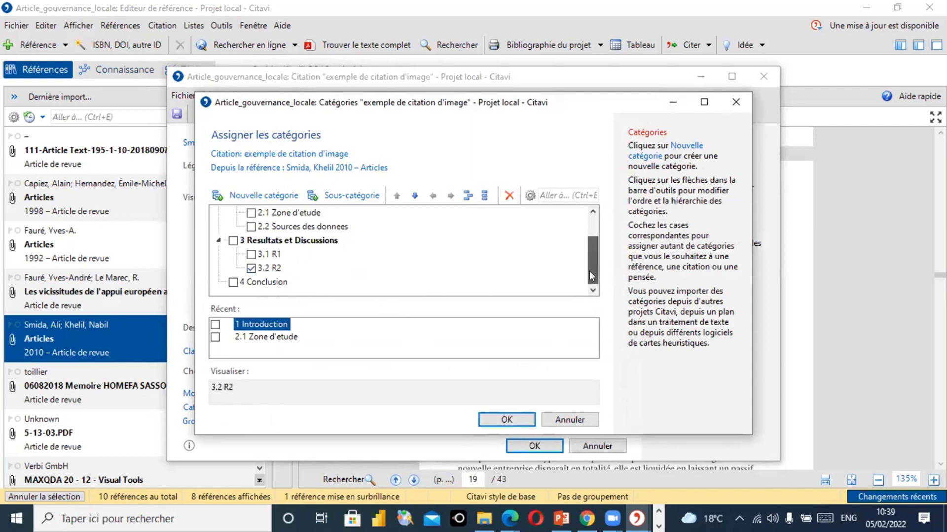
{"action": "left_click_drag", "start_coordinate": [590, 270], "coordinate": [590, 262]}
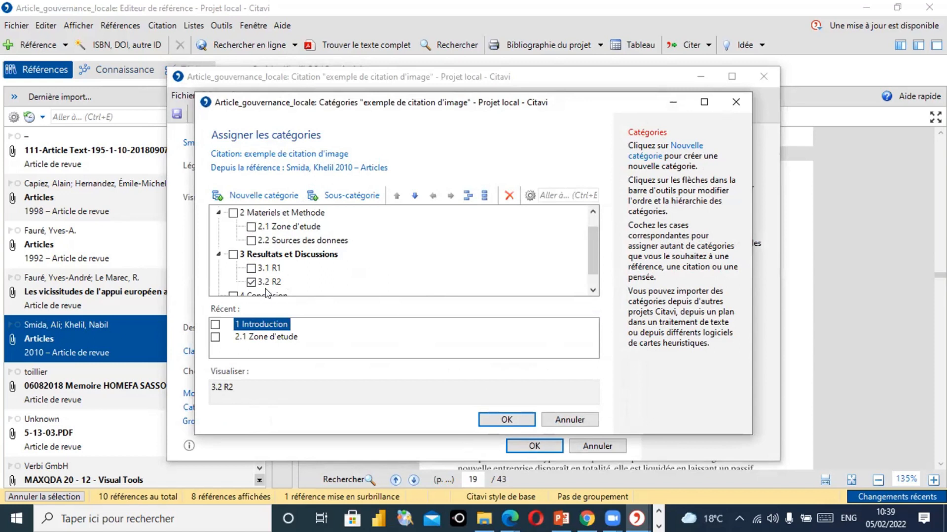
{"action": "left_click", "coordinate": [251, 227]}
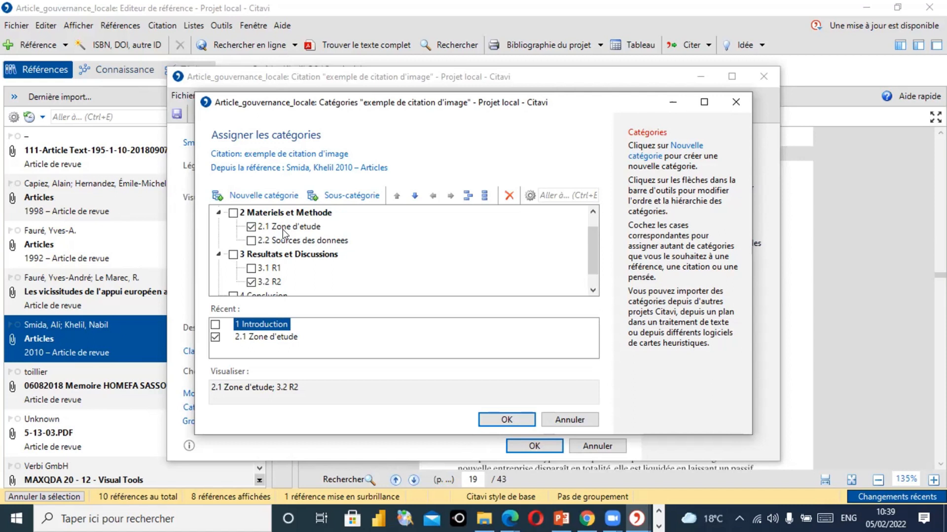
{"action": "left_click", "coordinate": [251, 227]}
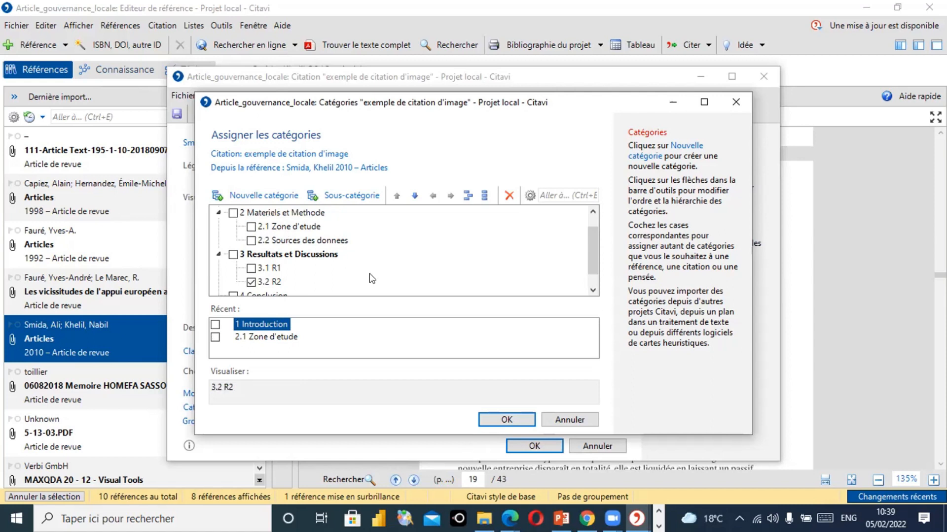
{"action": "left_click", "coordinate": [506, 420]}
{"action": "left_click", "coordinate": [534, 446]}
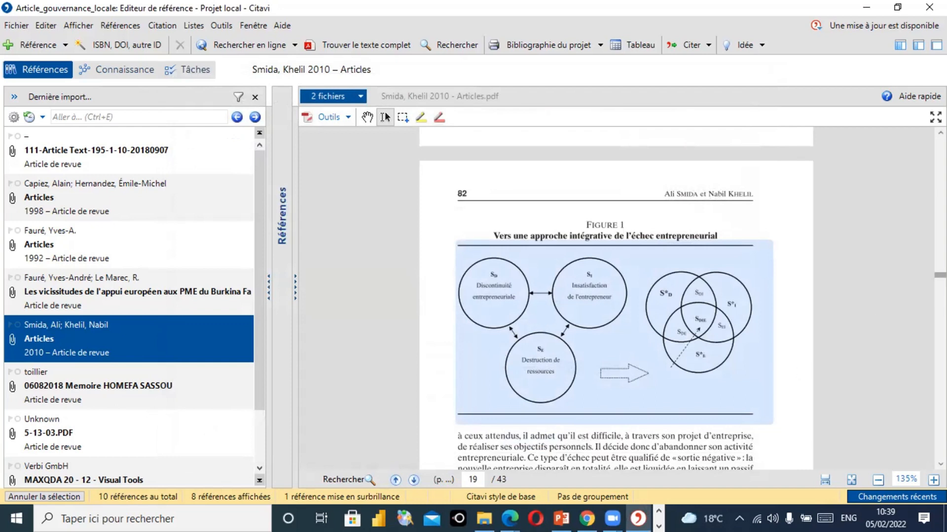
Create a direct quotation from the "L'entreprise nouvellement créée" passage on page 21 of the 2010 Articles PDF.
{"action": "scroll", "coordinate": [616, 296], "scroll_direction": "down", "scroll_amount": 10}
{"action": "scroll", "coordinate": [552, 317], "scroll_direction": "down", "scroll_amount": 10}
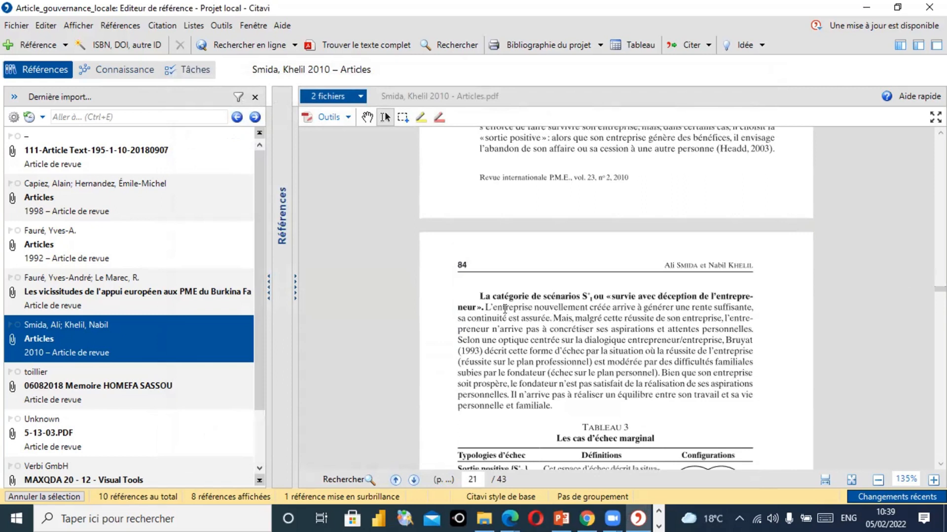
{"action": "left_click_drag", "start_coordinate": [486, 307], "coordinate": [556, 405]}
{"action": "left_click", "coordinate": [486, 116]}
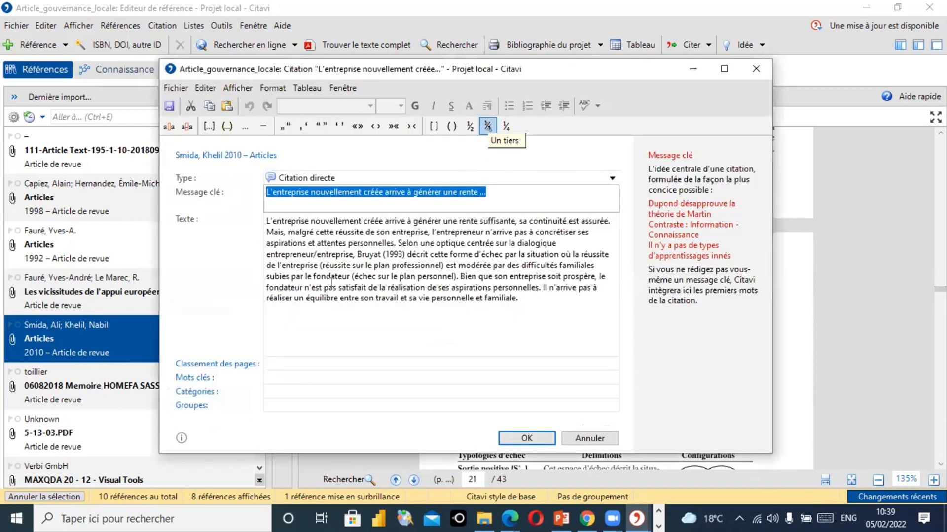
Assign the quotation to the 4 Conclusion category and save it.
{"action": "left_click", "coordinate": [197, 392]}
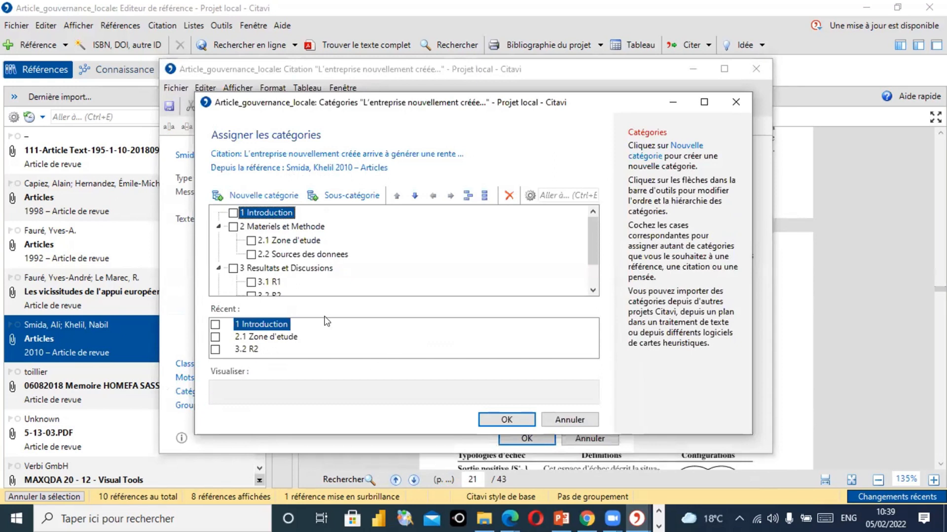
{"action": "left_click_drag", "start_coordinate": [593, 232], "coordinate": [593, 251]}
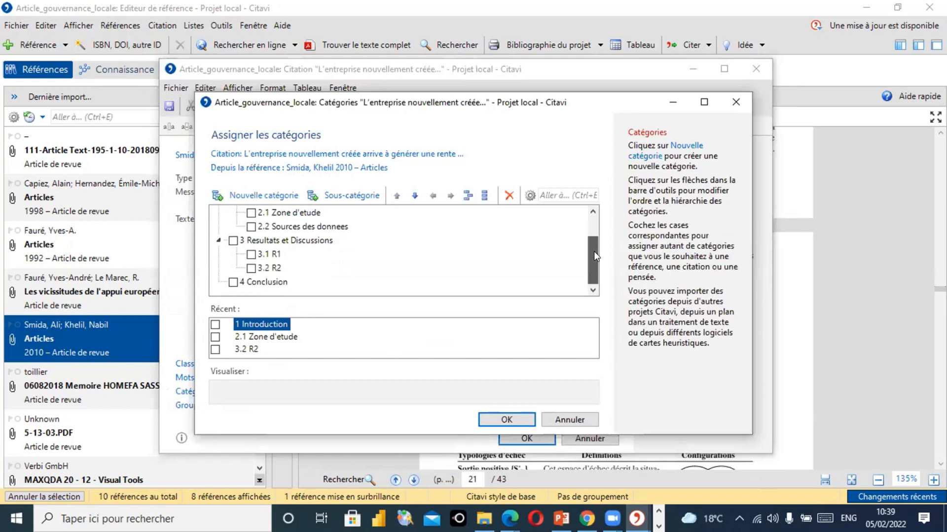
{"action": "left_click", "coordinate": [233, 282]}
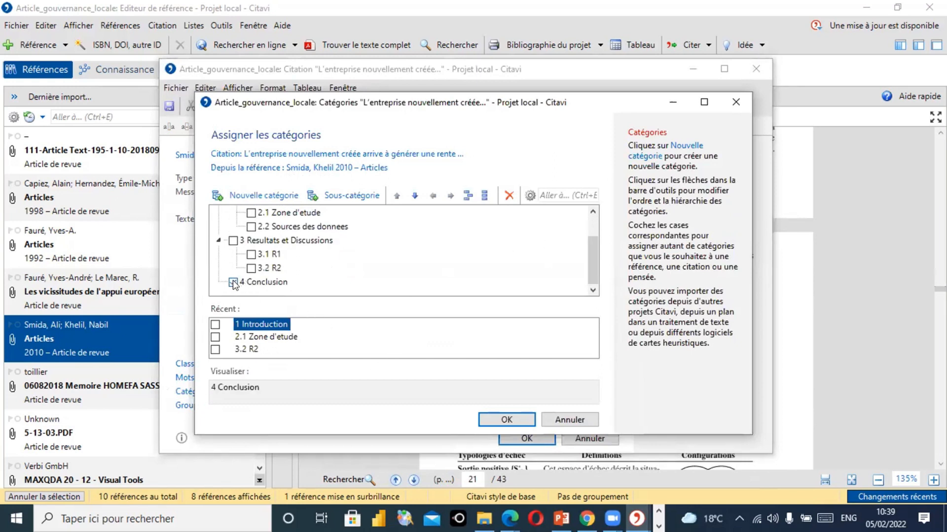
{"action": "left_click", "coordinate": [513, 419]}
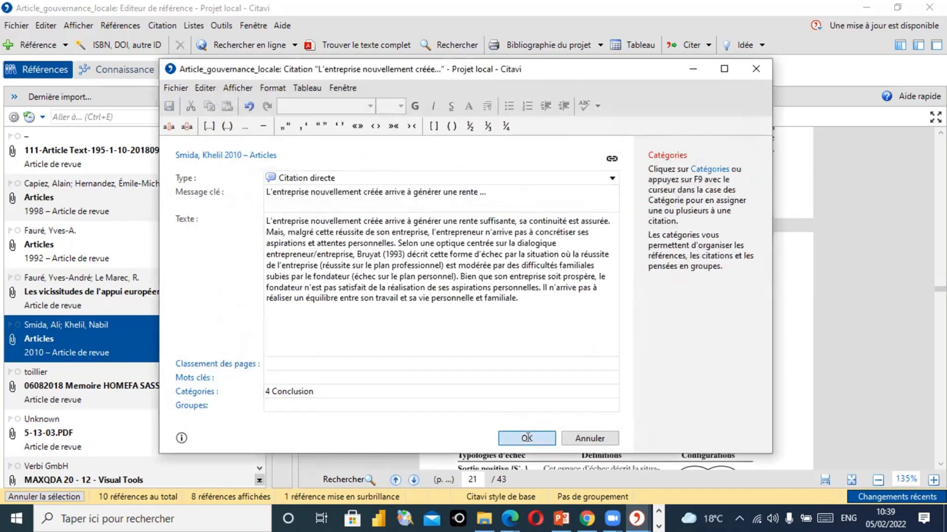
{"action": "left_click", "coordinate": [527, 437]}
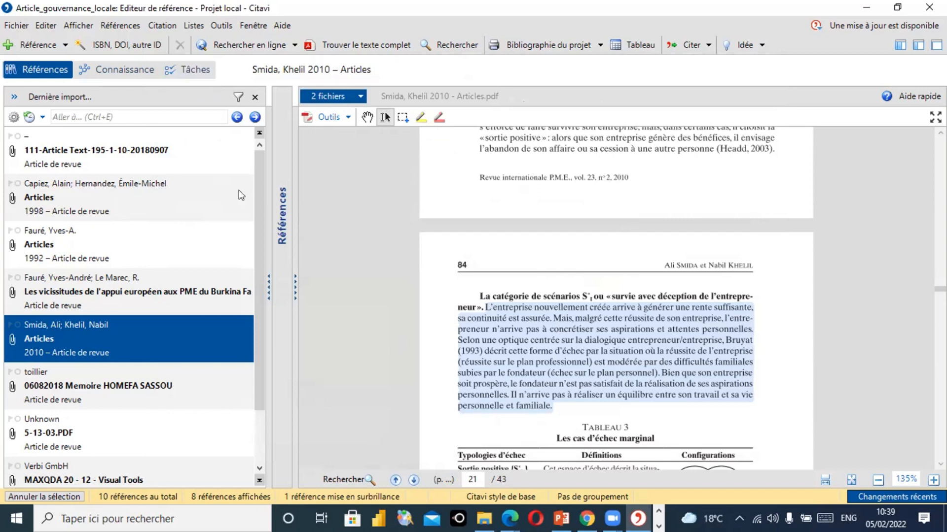
In the knowledge organizer, assign the uncategorized "Par ailleurs" quotation to the 2.2 Sources des donnees sub-category.
{"action": "left_click", "coordinate": [122, 67]}
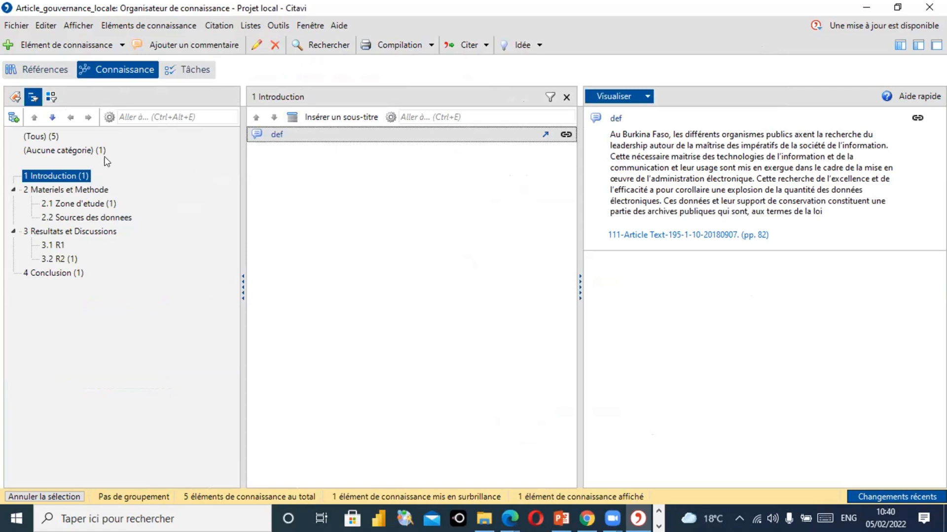
{"action": "left_click", "coordinate": [77, 151]}
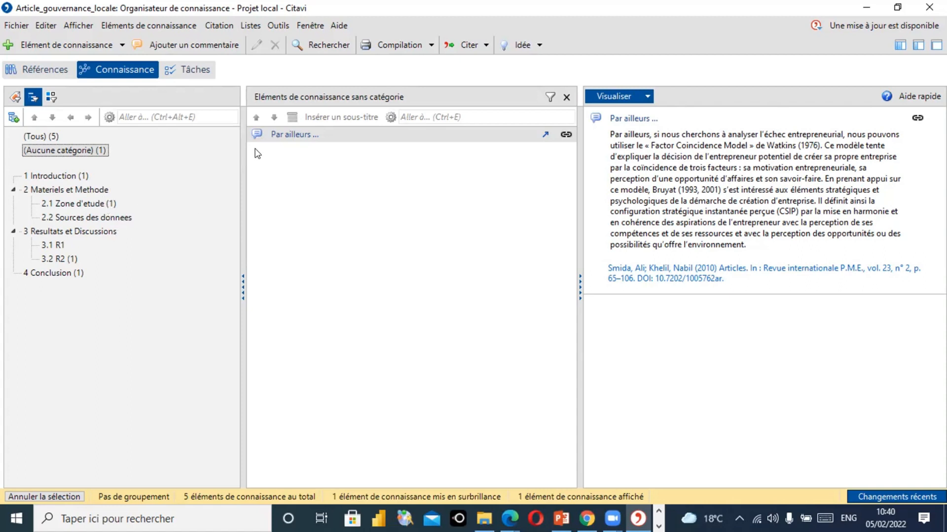
{"action": "left_click_drag", "start_coordinate": [258, 138], "coordinate": [116, 219]}
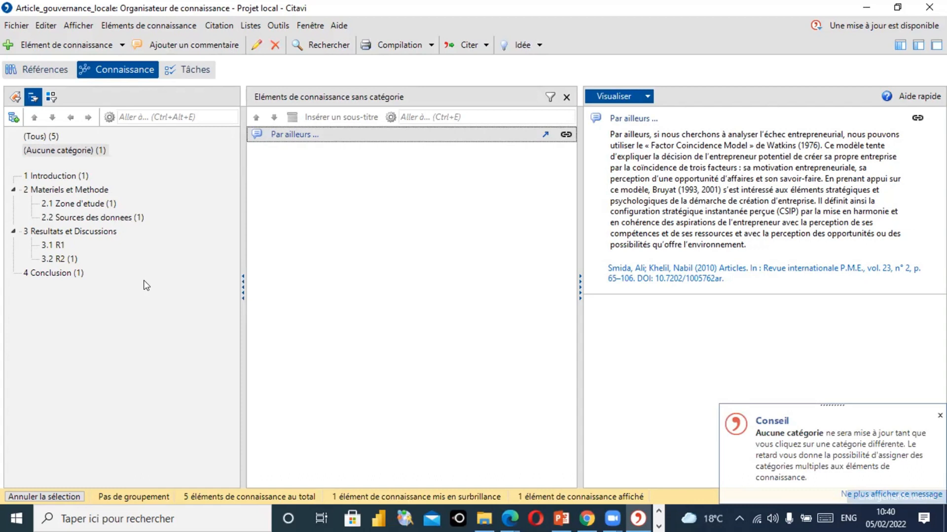
{"action": "left_click", "coordinate": [115, 328]}
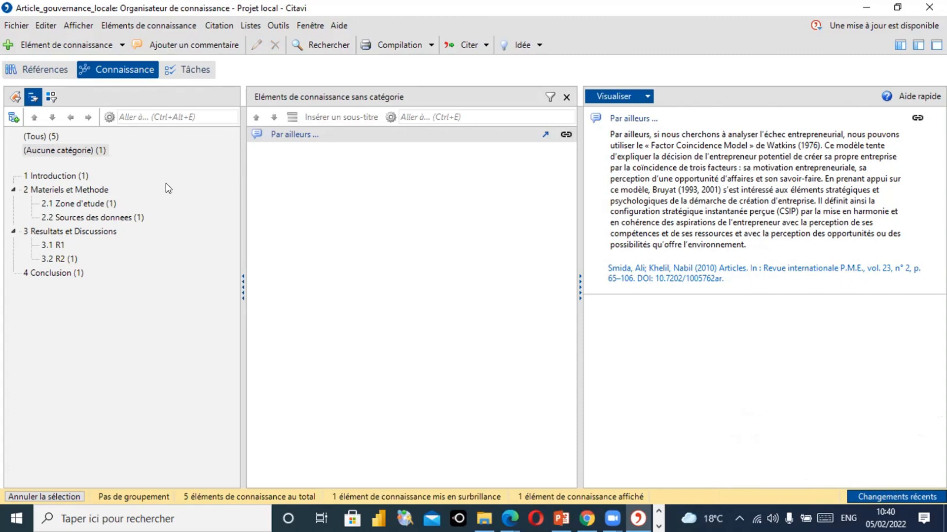
Create a project task named "Echanges DM" with the due date 20 février 2022 and high importance (Haute).
{"action": "left_click", "coordinate": [192, 71]}
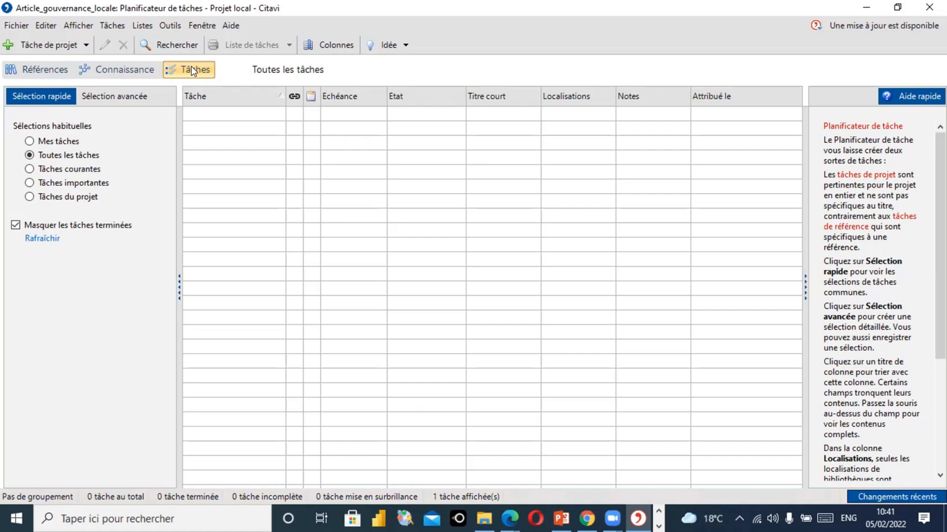
{"action": "left_click", "coordinate": [39, 46]}
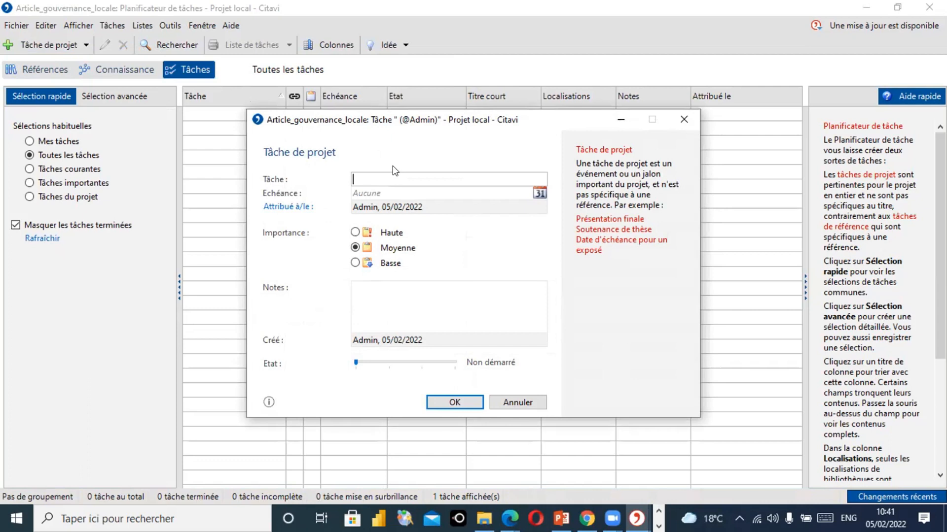
{"action": "type", "text": "Echanges DM"}
{"action": "left_click", "coordinate": [539, 193]}
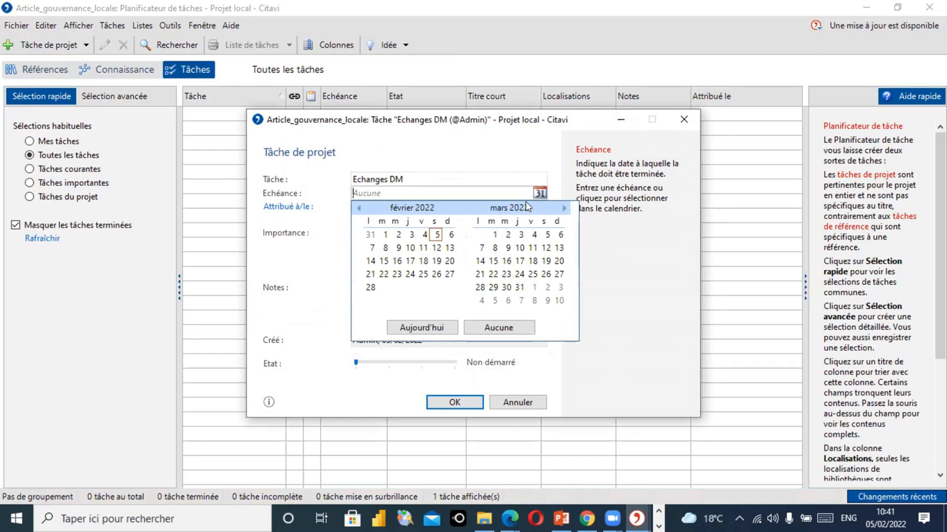
{"action": "left_click", "coordinate": [450, 262]}
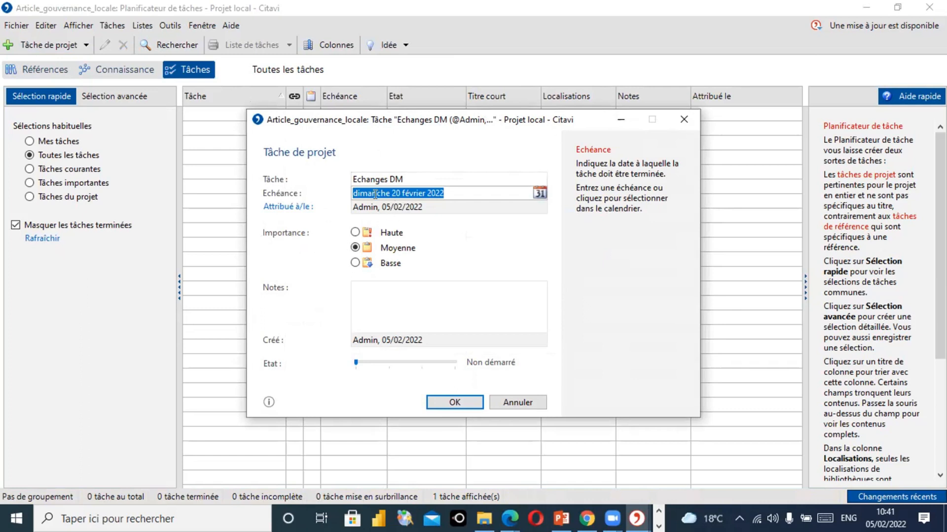
{"action": "left_click", "coordinate": [355, 232]}
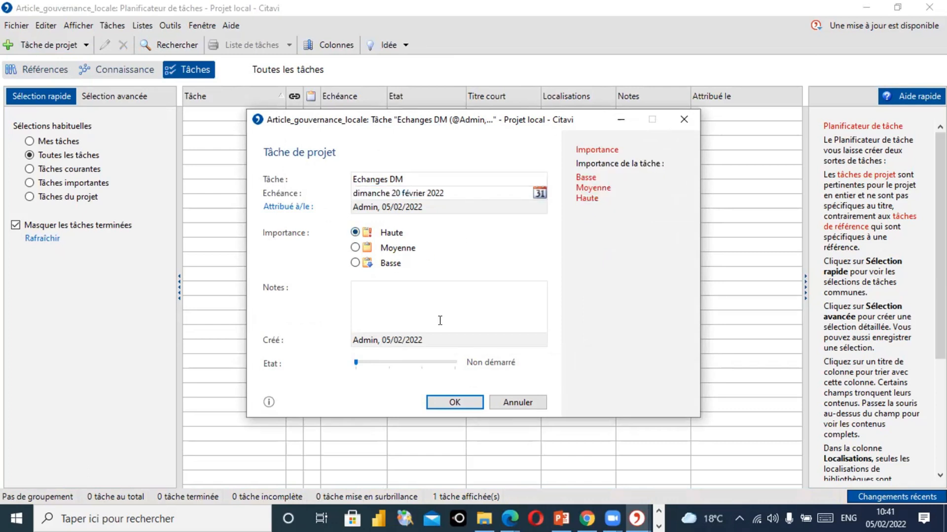
{"action": "left_click", "coordinate": [454, 403]}
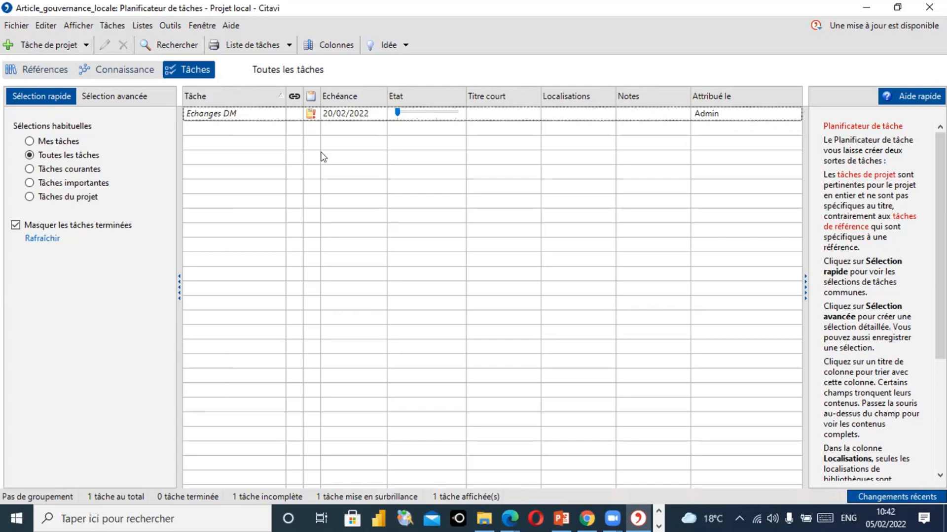
Switch to a blank Word 2016 document, hide the Citavi pane and remove the empty paragraph's first-line indent.
{"action": "left_click", "coordinate": [119, 72]}
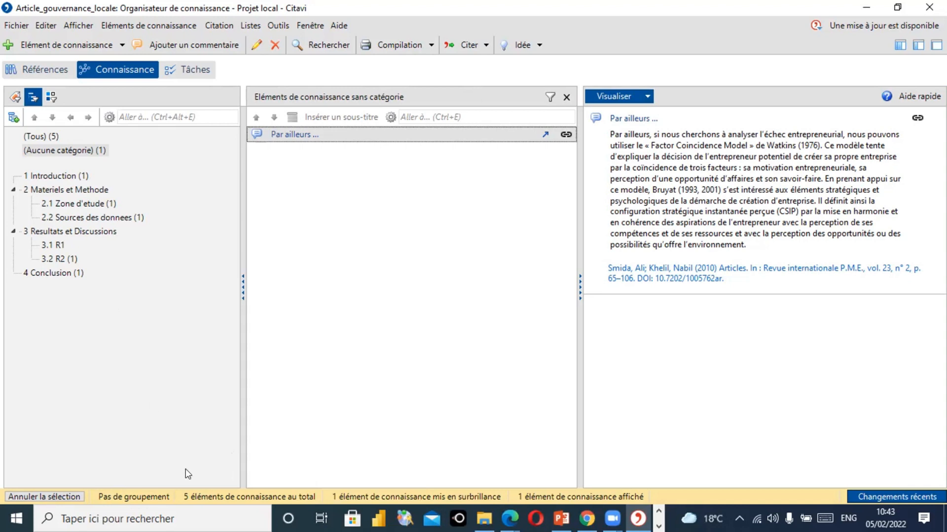
{"action": "left_click", "coordinate": [153, 520]}
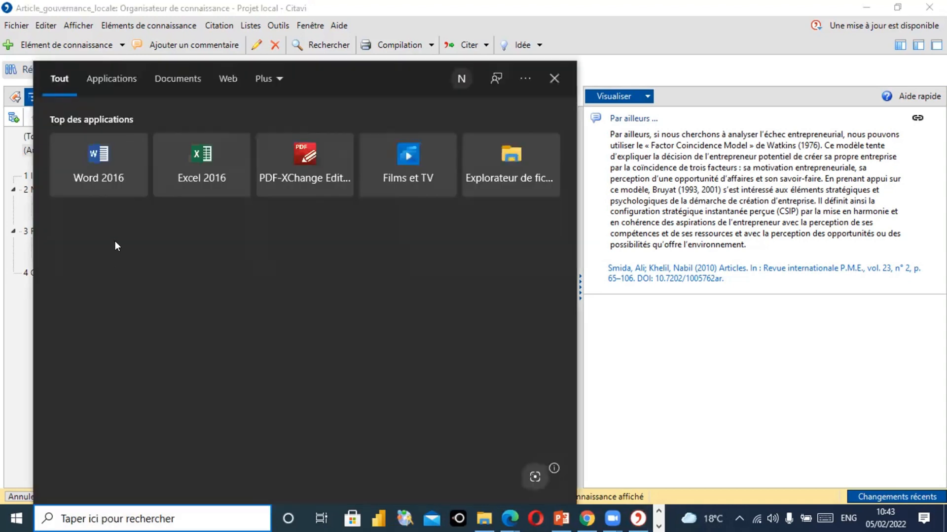
{"action": "left_click", "coordinate": [104, 155]}
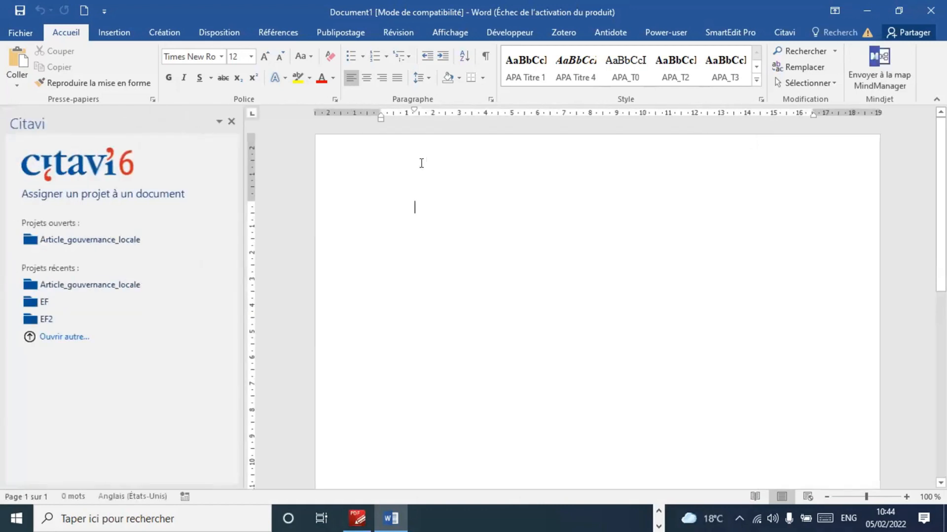
{"action": "left_click", "coordinate": [231, 122]}
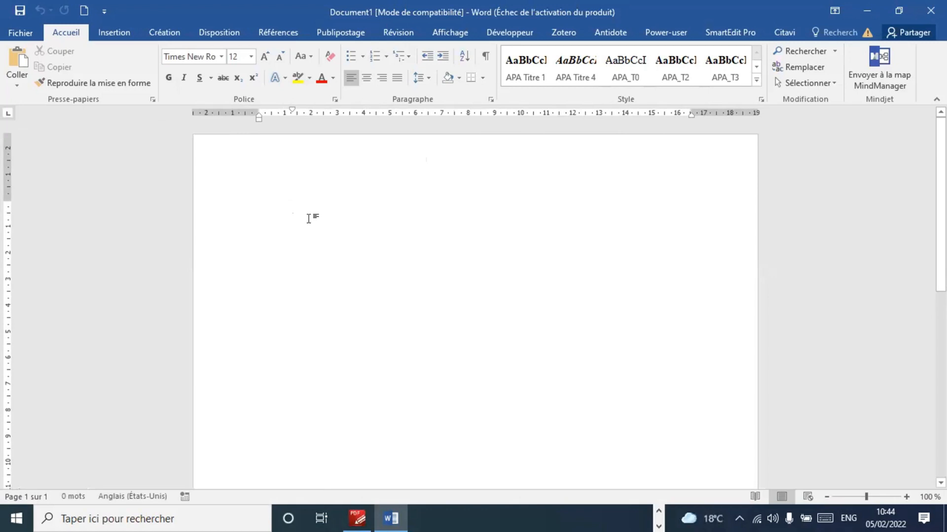
{"action": "key", "text": "BackSpace"}
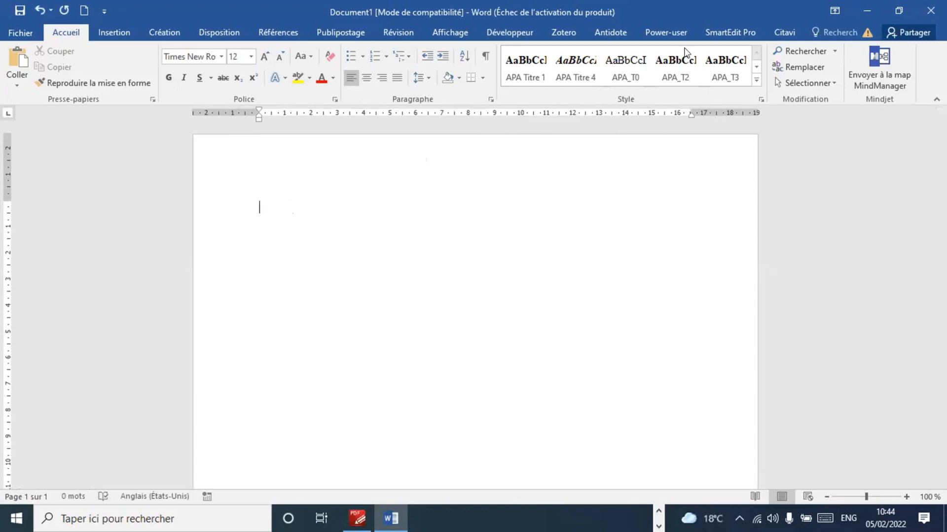
Show the Citavi pane in Word and assign the open project Article_gouvernance_locale to the document.
{"action": "left_click", "coordinate": [782, 33]}
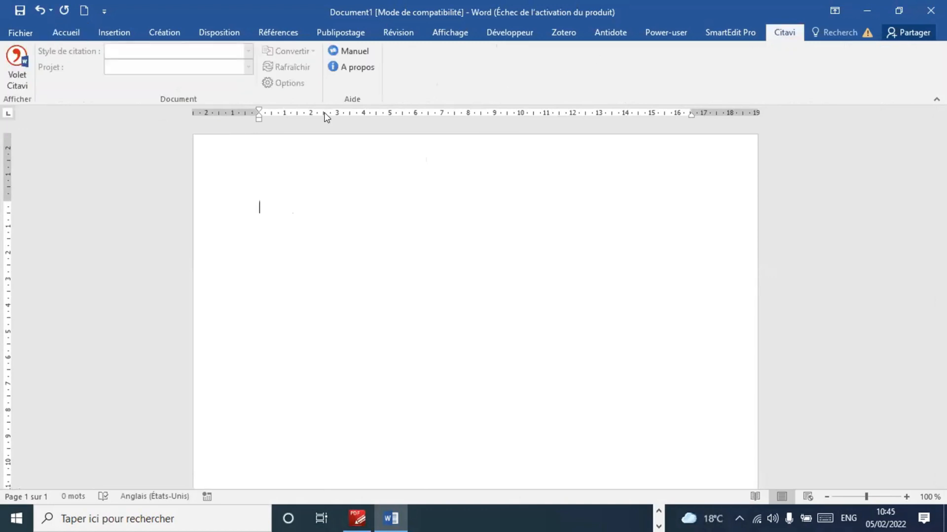
{"action": "left_click", "coordinate": [16, 60]}
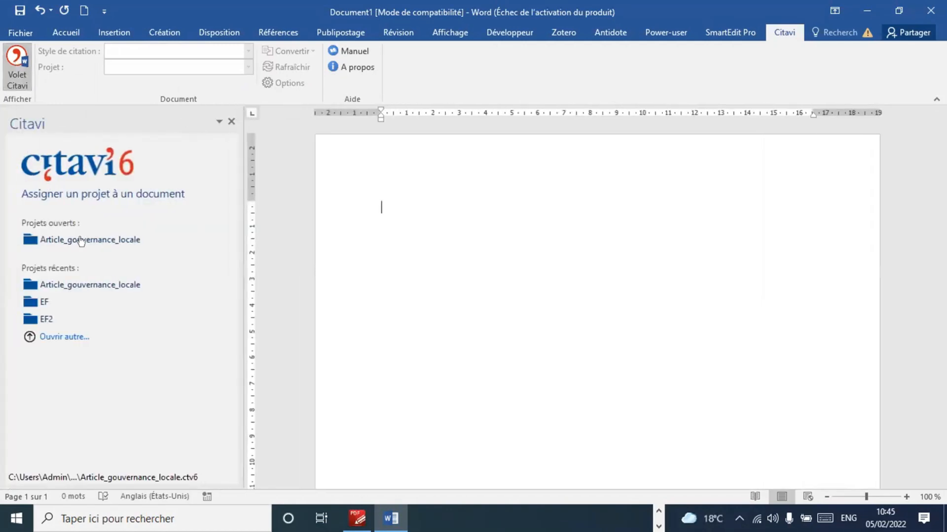
{"action": "left_click", "coordinate": [83, 240]}
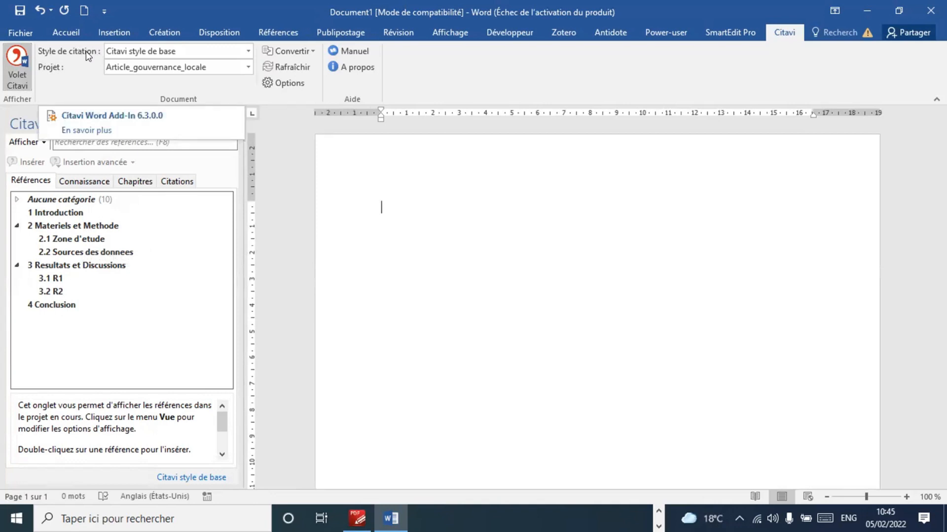
Start adding a citation style, filter the available styles by the subject Economie and preview Academy of Management Journal (German).
{"action": "left_click", "coordinate": [247, 53]}
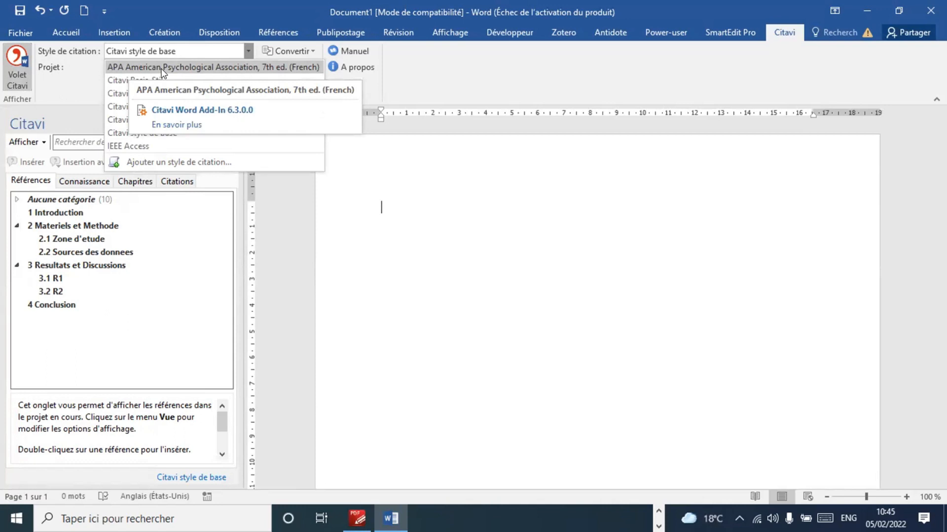
{"action": "left_click", "coordinate": [159, 162]}
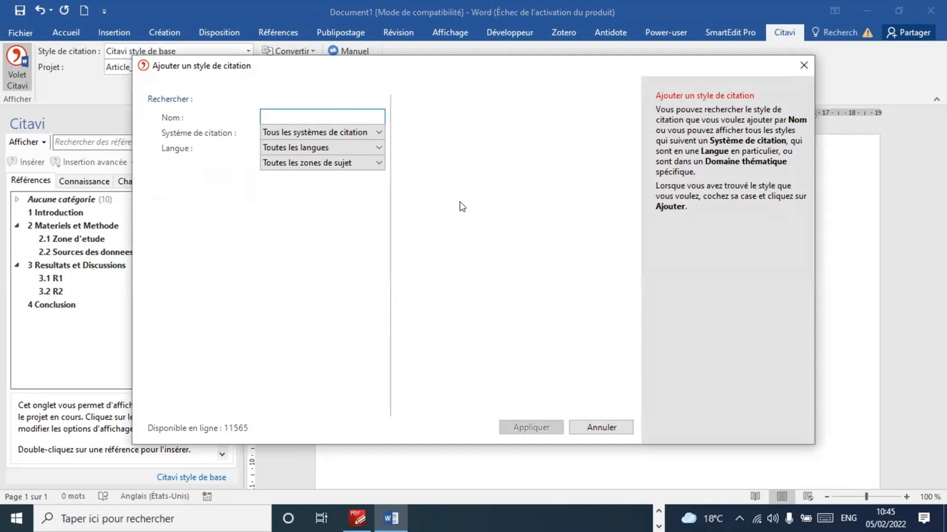
{"action": "left_click", "coordinate": [379, 162]}
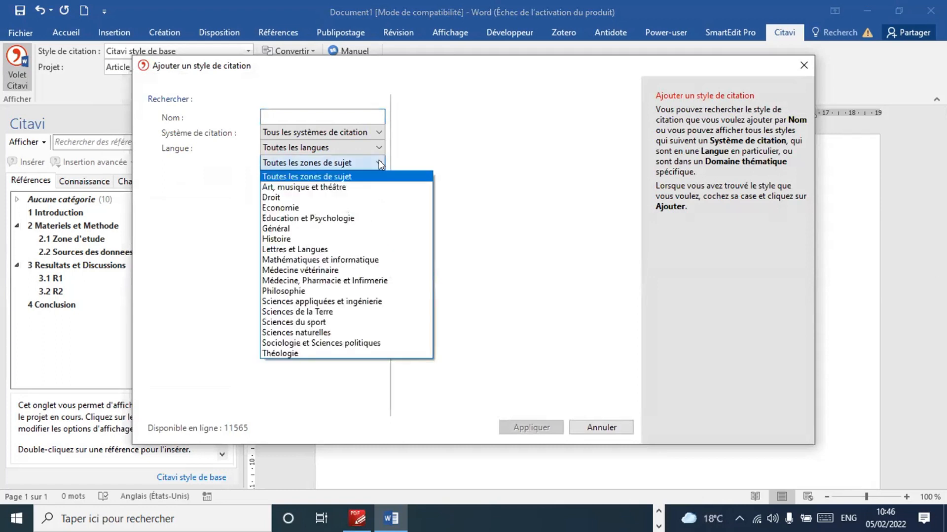
{"action": "left_click", "coordinate": [292, 207]}
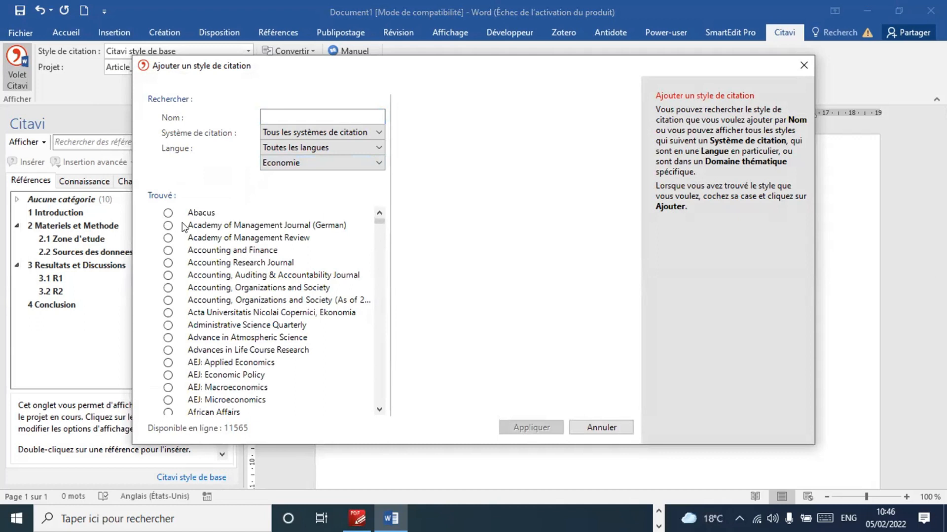
{"action": "left_click", "coordinate": [168, 225]}
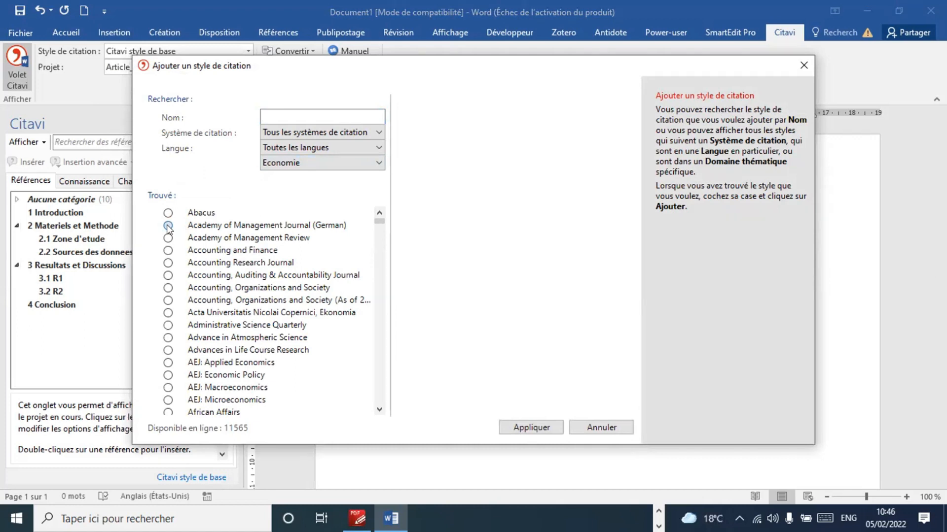
{"action": "left_click", "coordinate": [168, 226]}
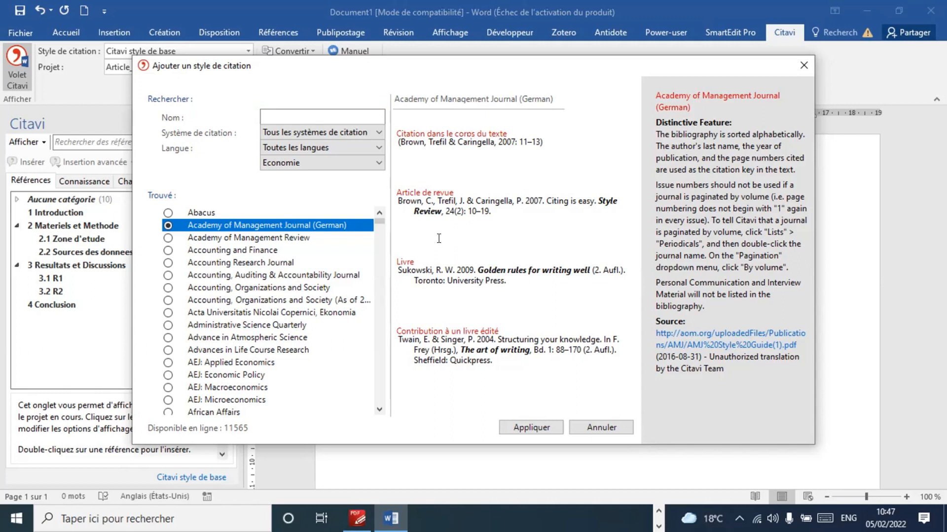
Restrict the citation style search to the in-text number system (Dans le corps du texte : numéro), keeping the subject Economie.
{"action": "left_click", "coordinate": [378, 132]}
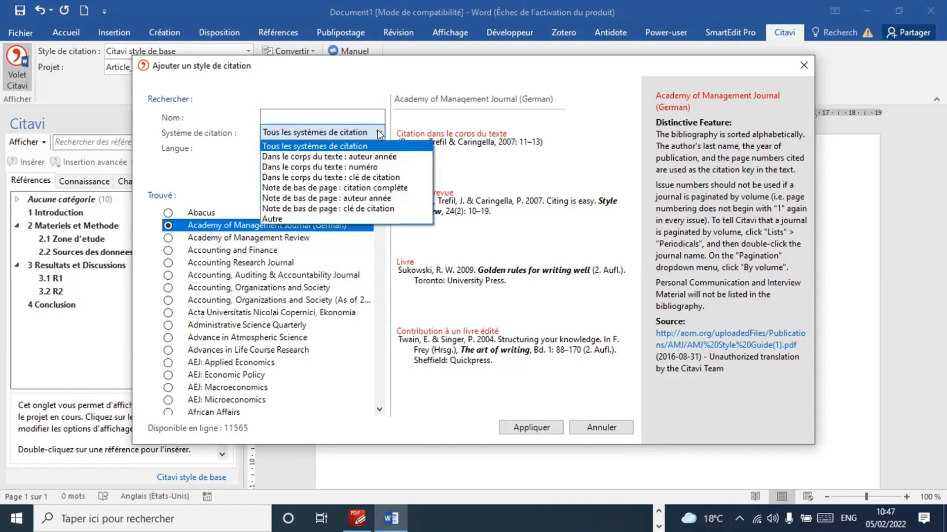
{"action": "left_click", "coordinate": [357, 167]}
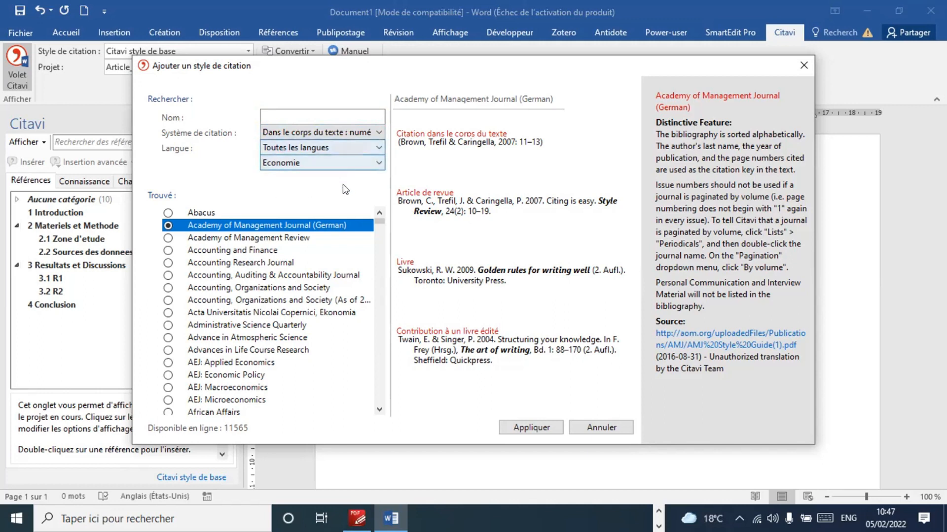
{"action": "left_click", "coordinate": [378, 165]}
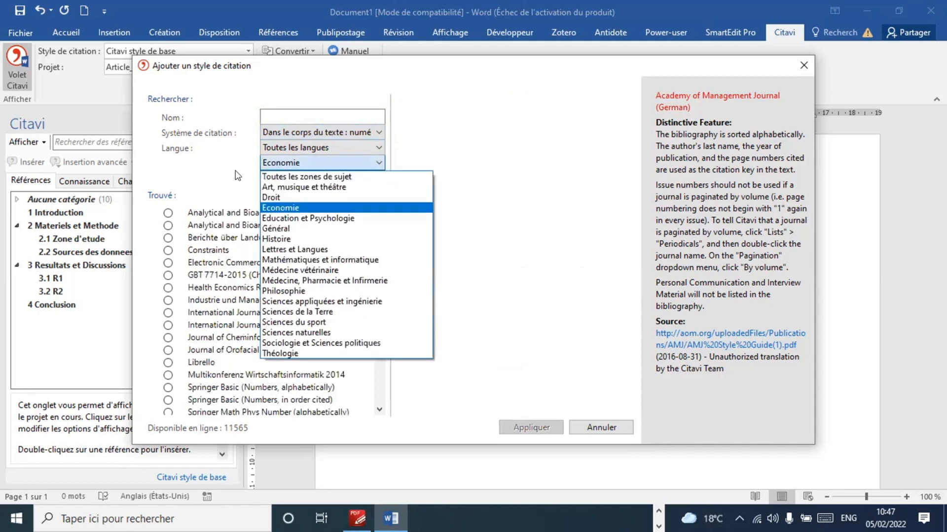
{"action": "left_click", "coordinate": [219, 174]}
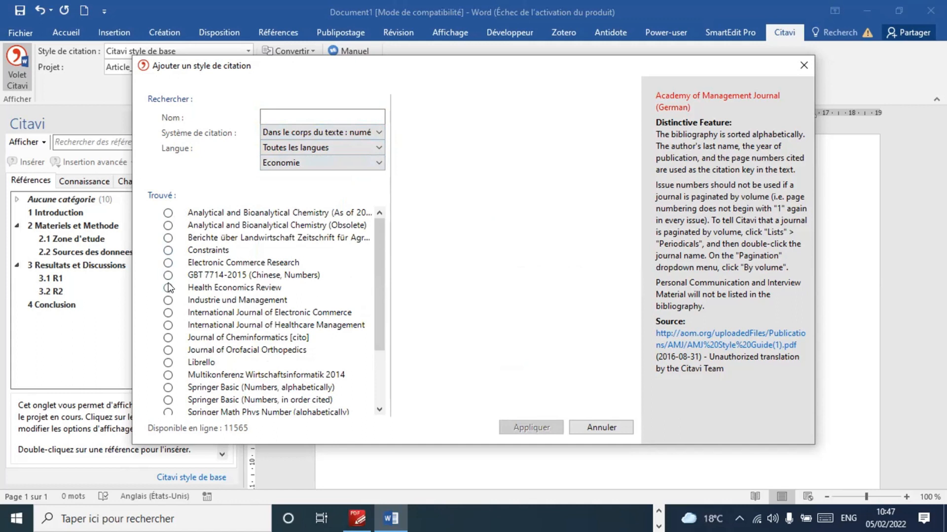
Add the Electronic Commerce Research citation style, and switch the document's style to APA American Psychological Association, 7th ed. (French).
{"action": "left_click", "coordinate": [168, 264]}
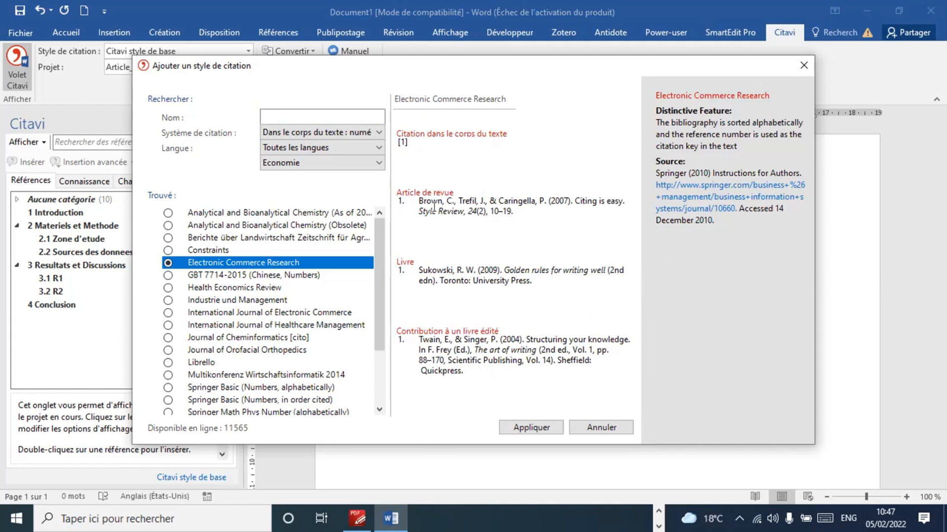
{"action": "left_click", "coordinate": [527, 428]}
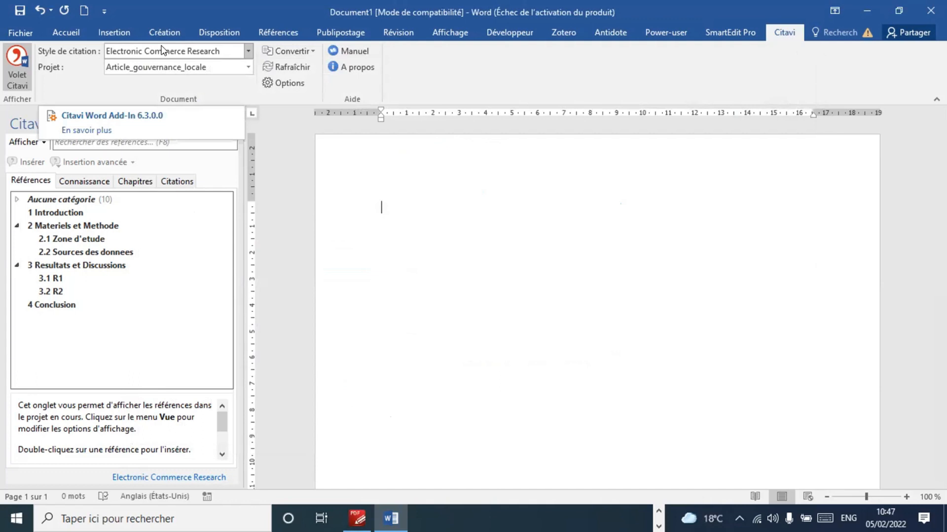
{"action": "left_click", "coordinate": [249, 52]}
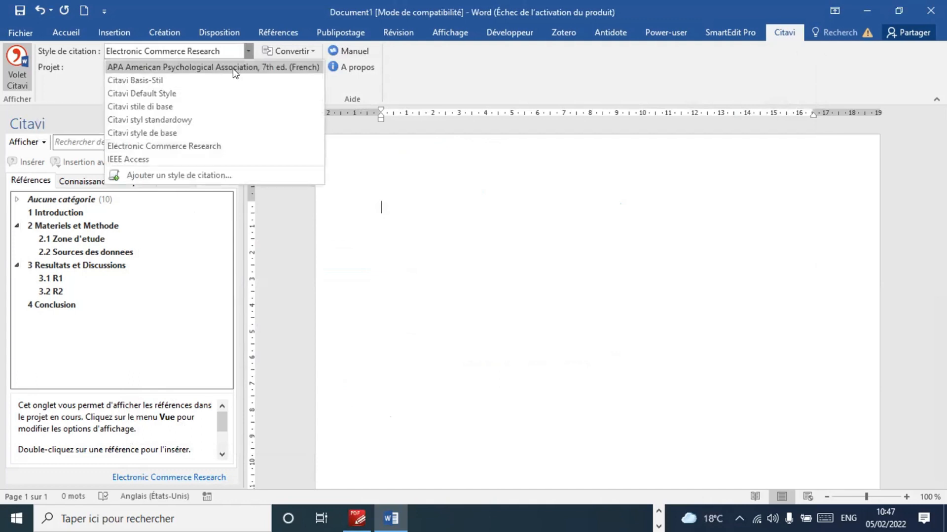
{"action": "left_click", "coordinate": [233, 69]}
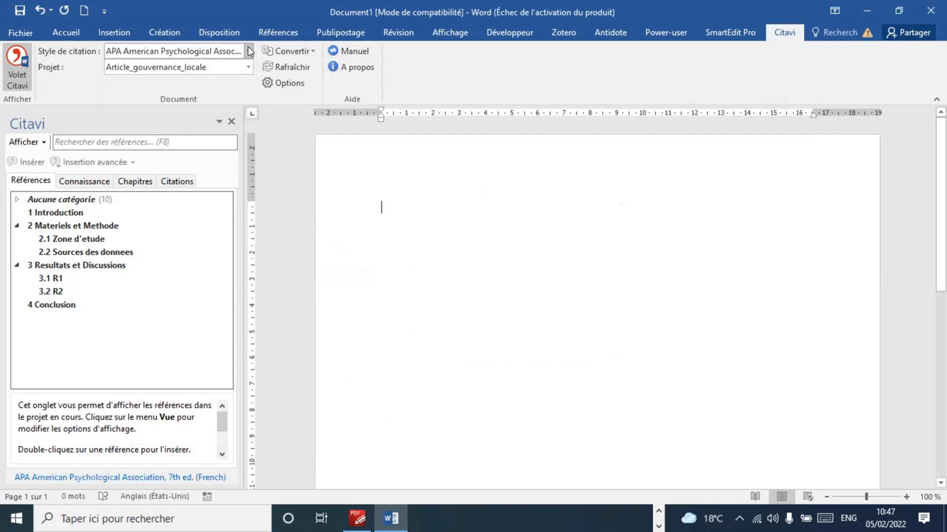
Try the IEEE Access citation style on the document and return to APA American Psychological Association, 7th ed. (French).
{"action": "left_click", "coordinate": [250, 51]}
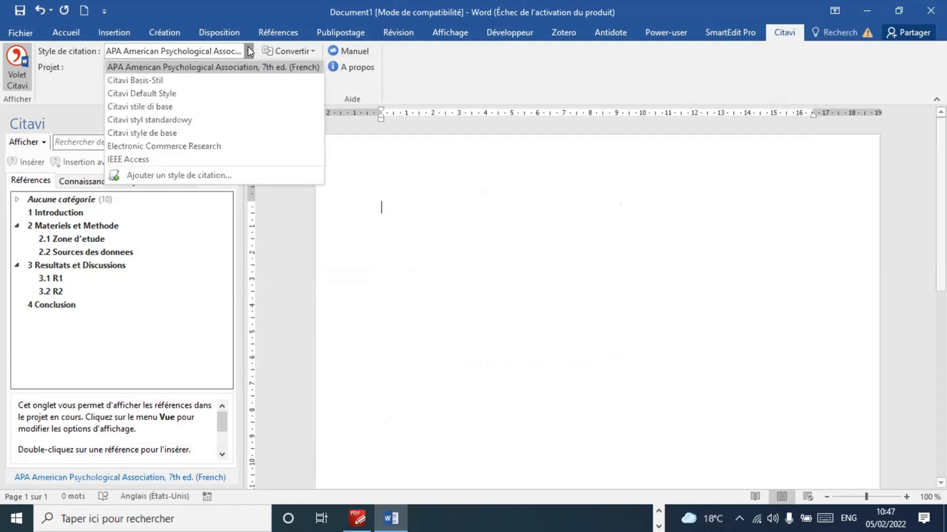
{"action": "left_click", "coordinate": [162, 160]}
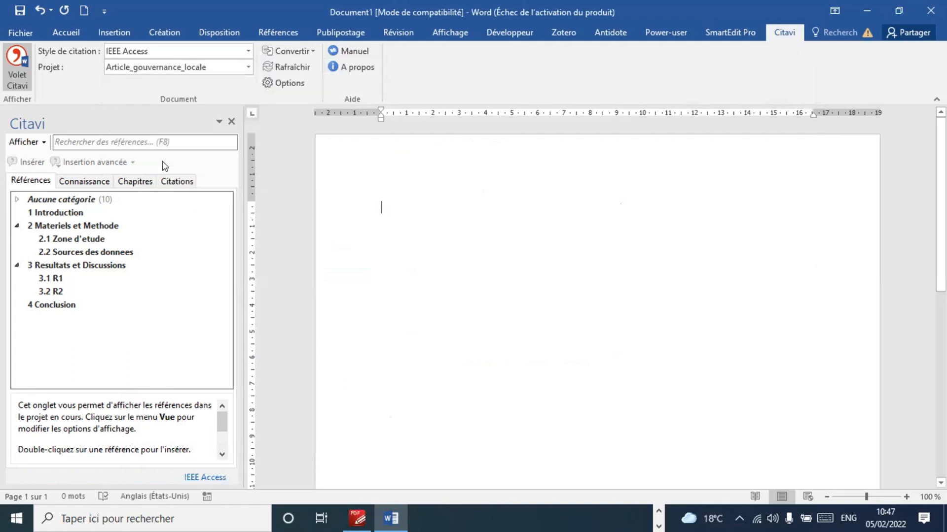
{"action": "left_click", "coordinate": [248, 52]}
{"action": "left_click", "coordinate": [235, 66]}
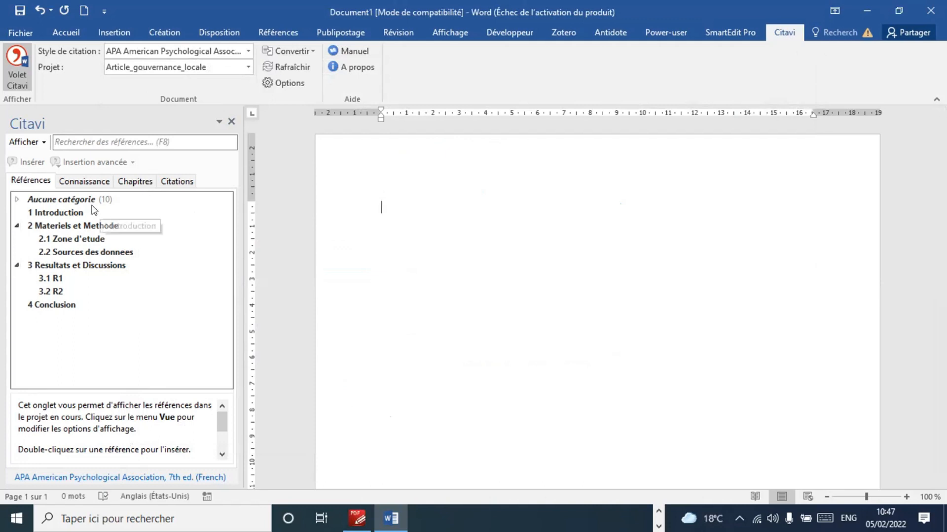
Insert all project categories into the document as headings, without including their knowledge items.
{"action": "left_click", "coordinate": [68, 213]}
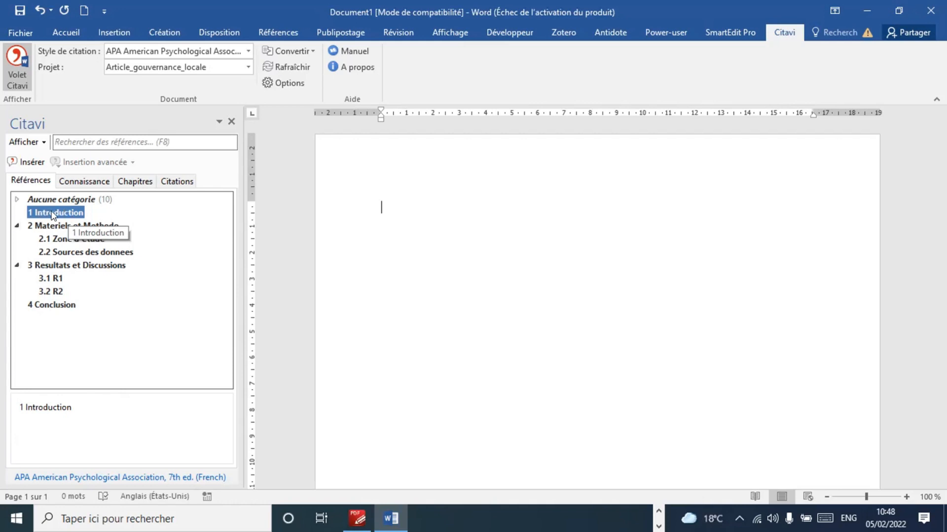
{"action": "right_click", "coordinate": [52, 215]}
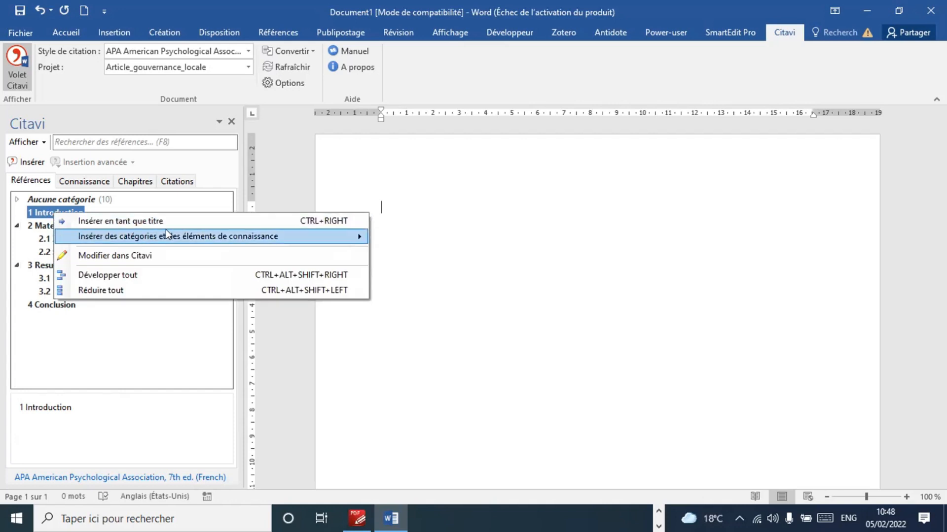
{"action": "mouse_move", "coordinate": [216, 241]}
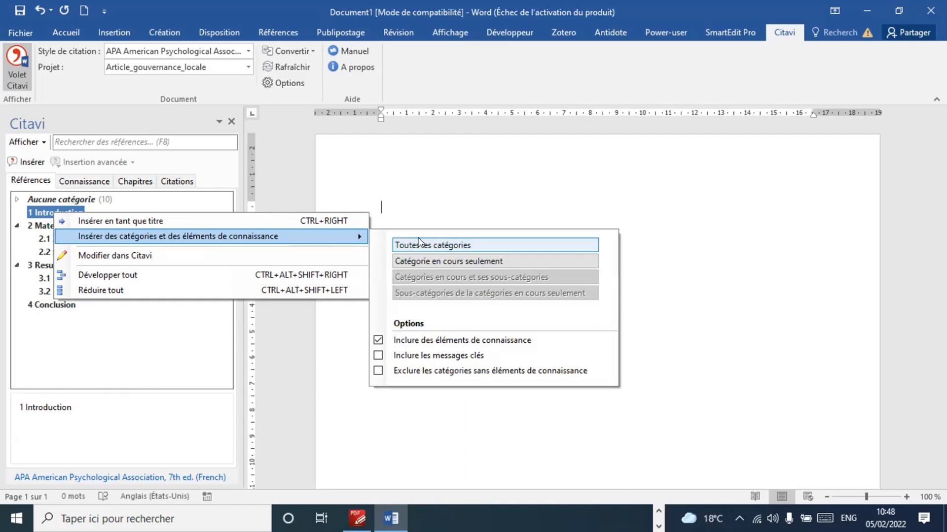
{"action": "left_click", "coordinate": [378, 341]}
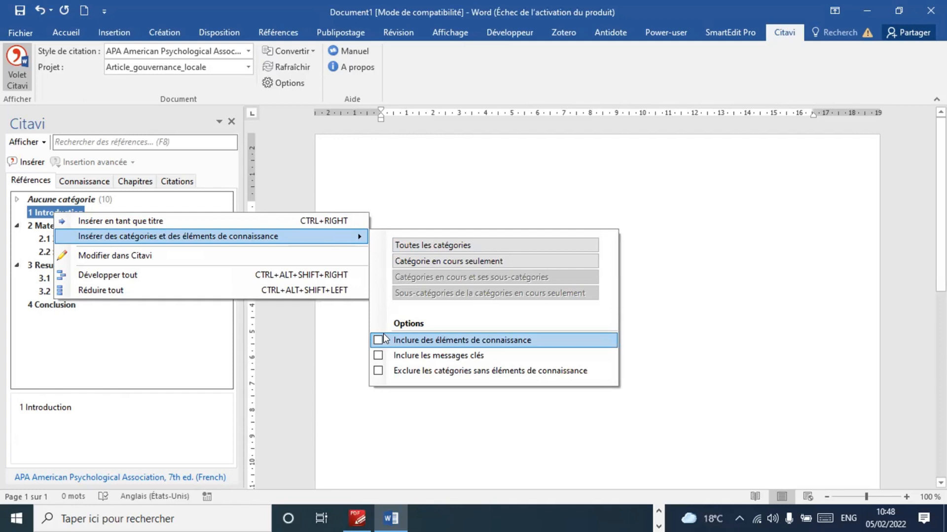
{"action": "left_click", "coordinate": [484, 244]}
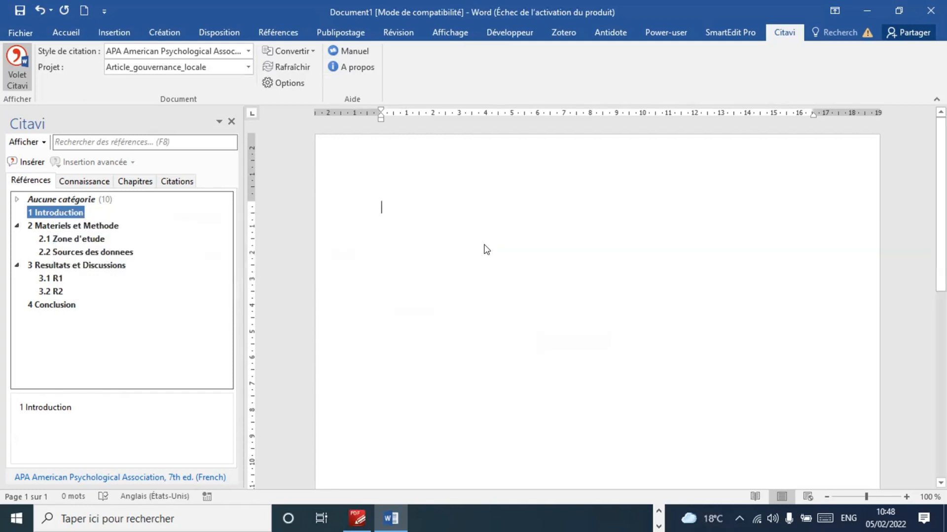
{"action": "scroll", "coordinate": [487, 249], "scroll_direction": "down", "scroll_amount": 5}
{"action": "key", "text": "ctrl+End"}
{"action": "left_click_drag", "start_coordinate": [940, 284], "coordinate": [941, 161]}
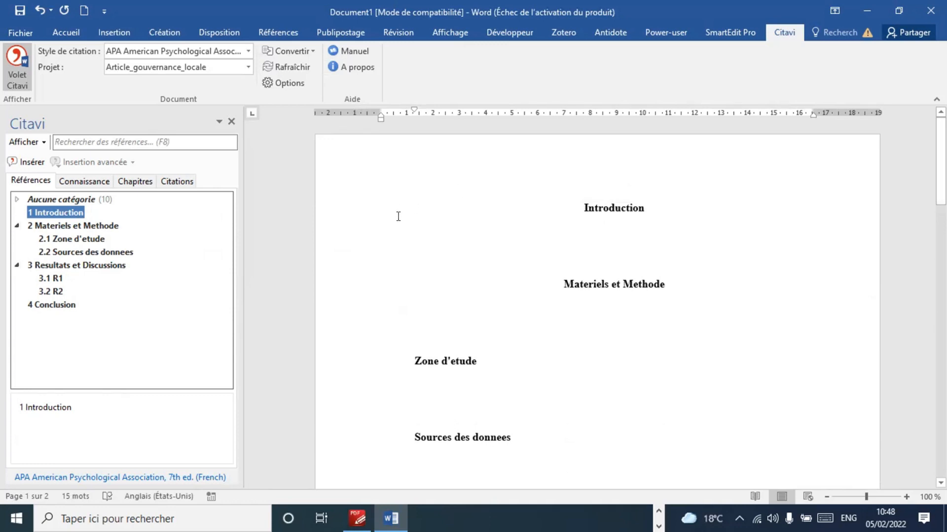
Number the headings with the multilevel list format 1 Titre 1, 1.1 Titre 2, 1.1.1 Titre 3.
{"action": "left_click", "coordinate": [69, 33]}
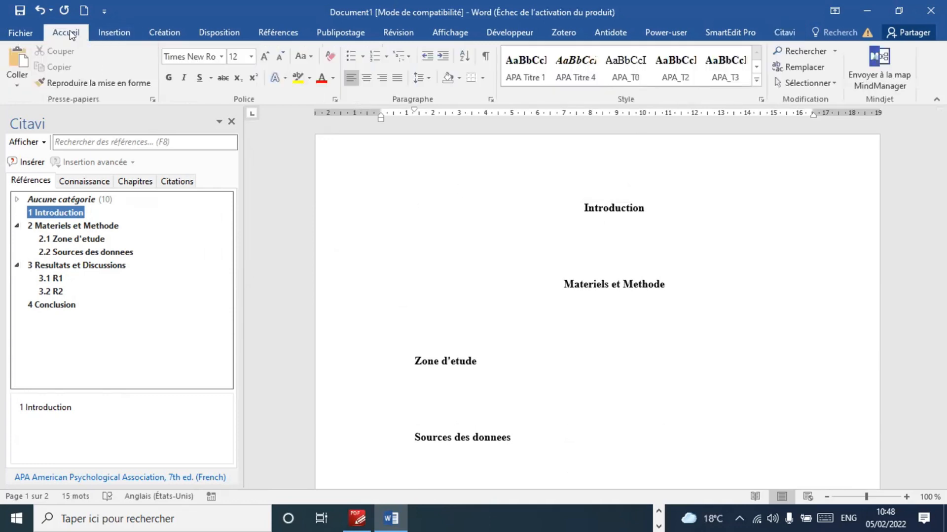
{"action": "left_click", "coordinate": [406, 52]}
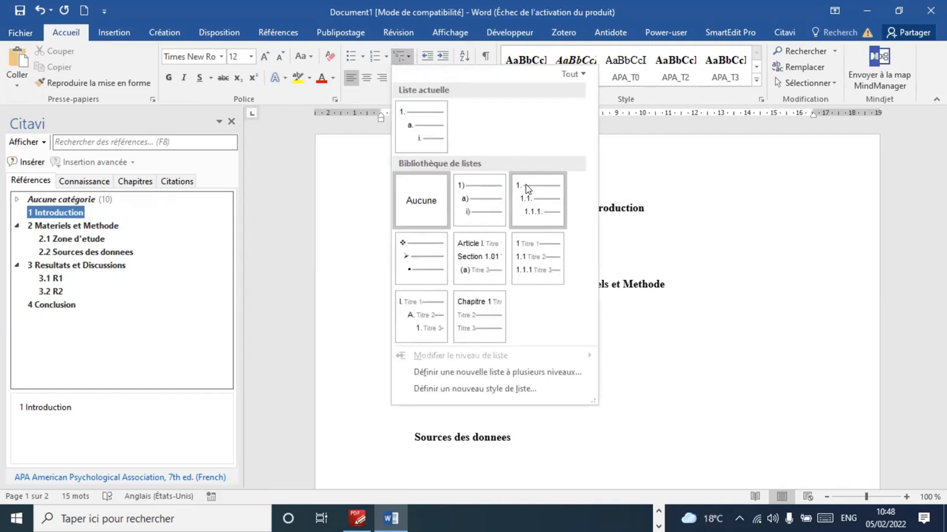
{"action": "left_click", "coordinate": [527, 260]}
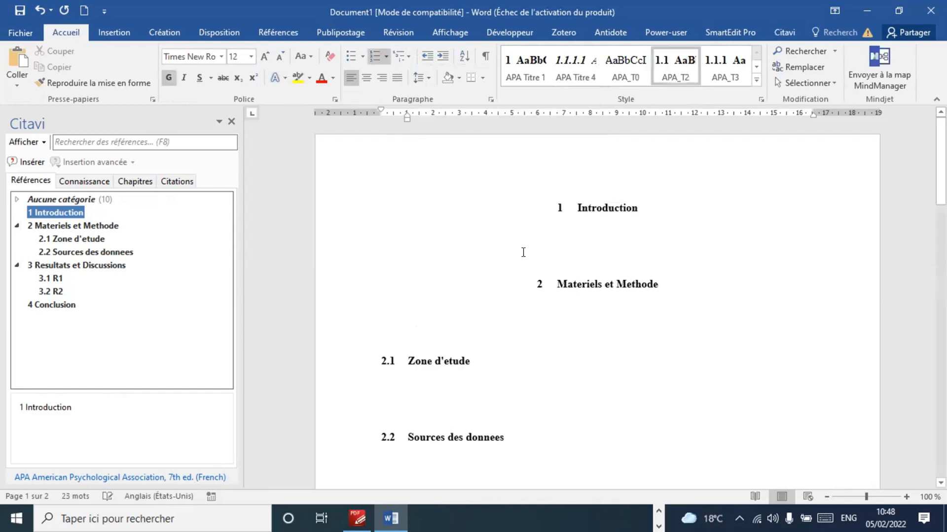
{"action": "mouse_move", "coordinate": [941, 163]}
{"action": "left_mouse_down"}
{"action": "mouse_move", "coordinate": [940, 195]}
{"action": "mouse_move", "coordinate": [941, 164]}
{"action": "left_mouse_up"}
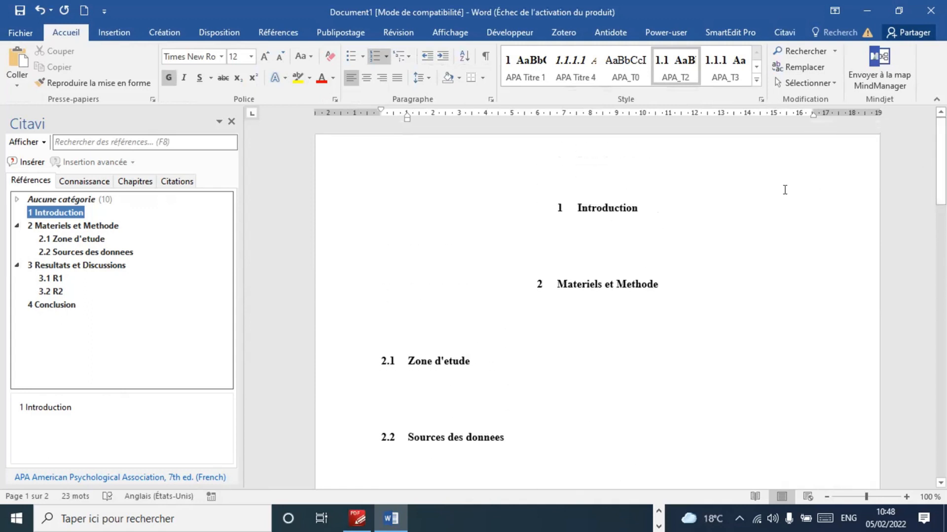
Try inserting the def quotation from the full knowledge item list under the Introduction heading, and delete the inserted citation.
{"action": "left_click", "coordinate": [521, 230]}
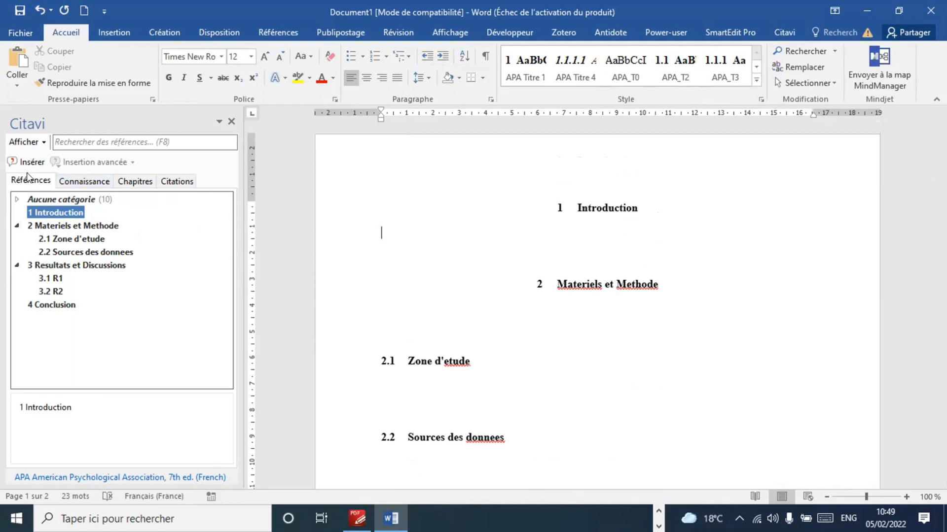
{"action": "left_click", "coordinate": [81, 183]}
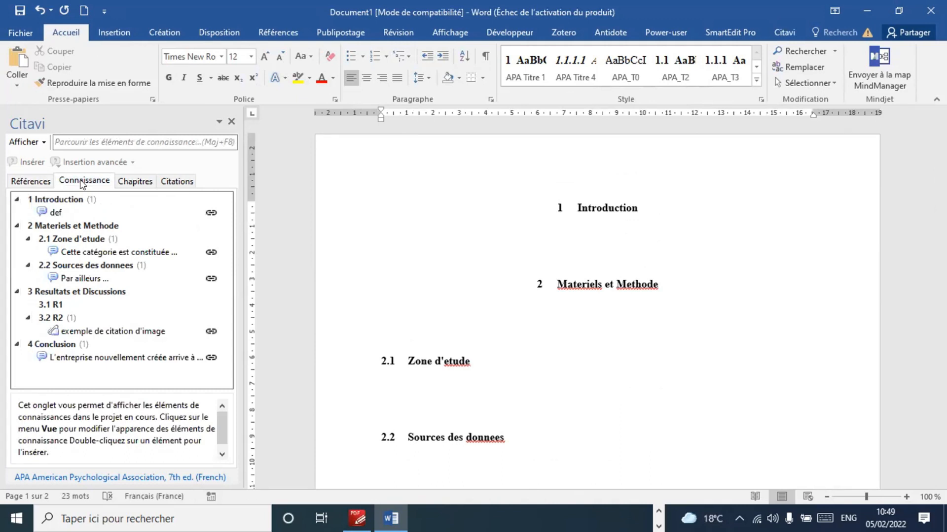
{"action": "mouse_move", "coordinate": [64, 213]}
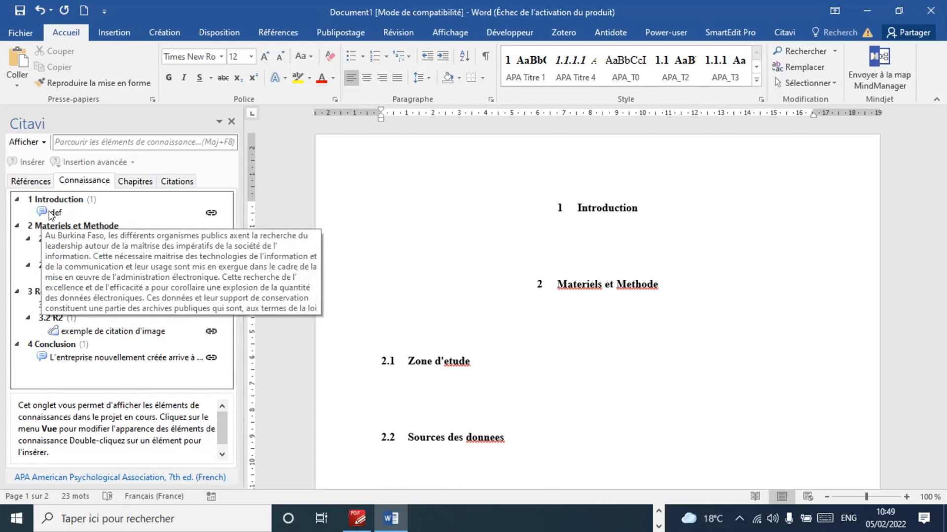
{"action": "left_click", "coordinate": [52, 213]}
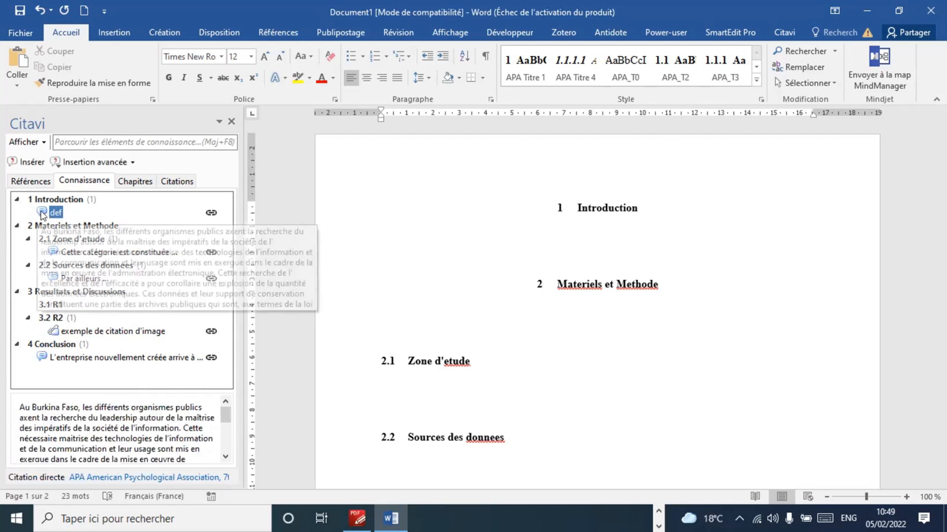
{"action": "left_click", "coordinate": [26, 164]}
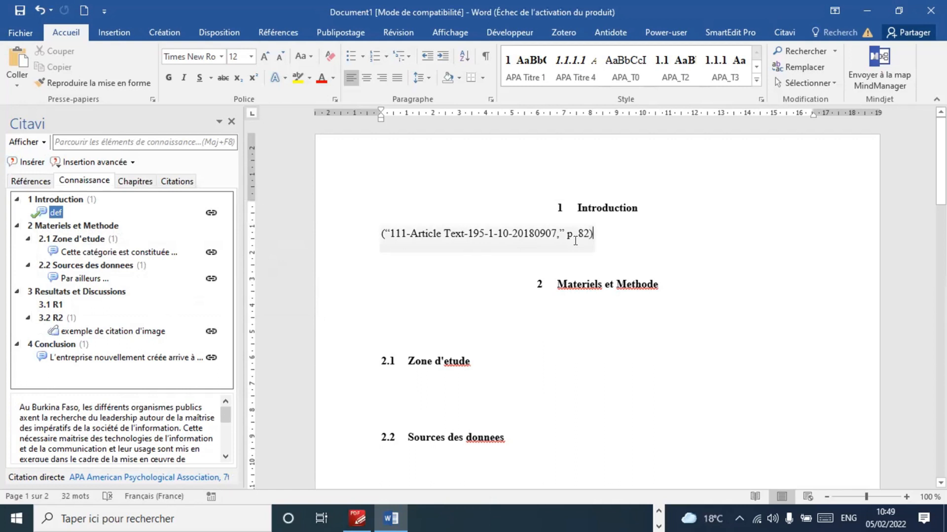
{"action": "key", "text": "BackSpace"}
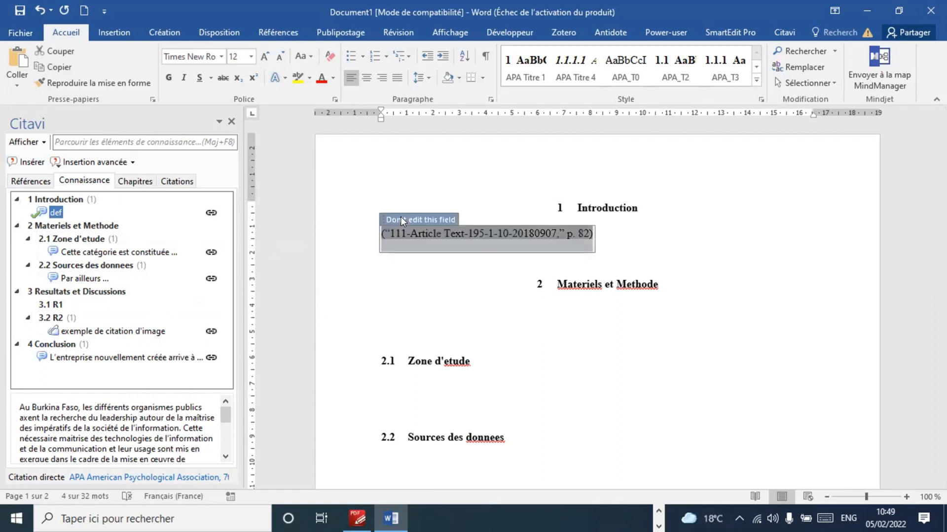
{"action": "key", "text": "BackSpace"}
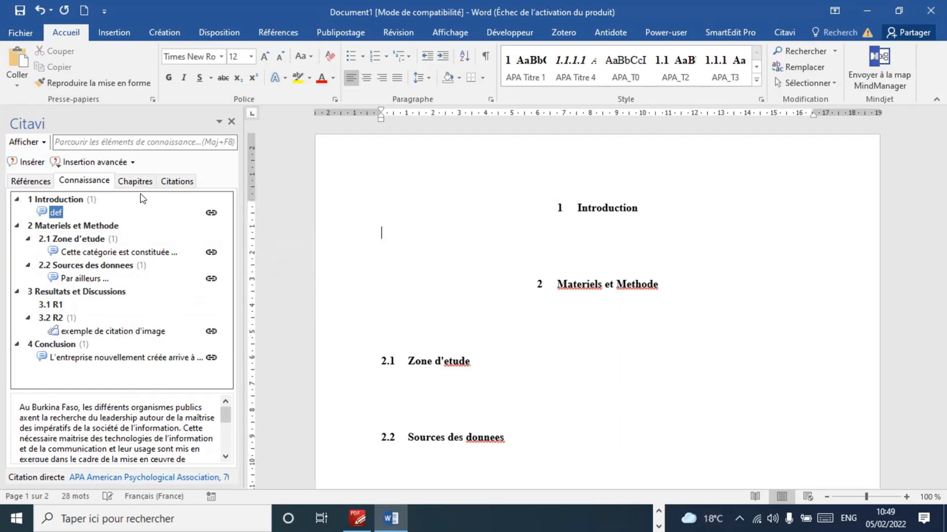
Insert the def quotation under the Introduction heading, using the knowledge items listed for the current chapter.
{"action": "left_click", "coordinate": [137, 180]}
{"action": "left_click", "coordinate": [178, 181]}
{"action": "left_click", "coordinate": [139, 181]}
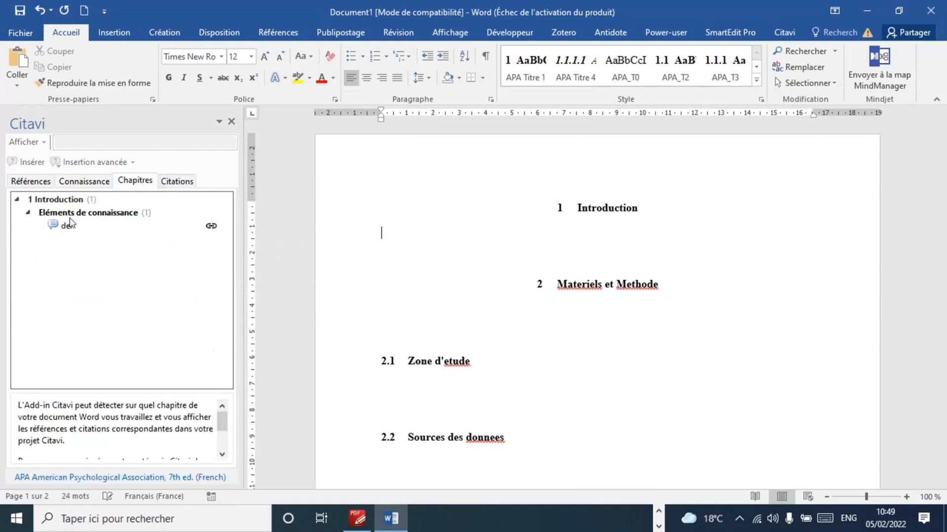
{"action": "left_click", "coordinate": [68, 225]}
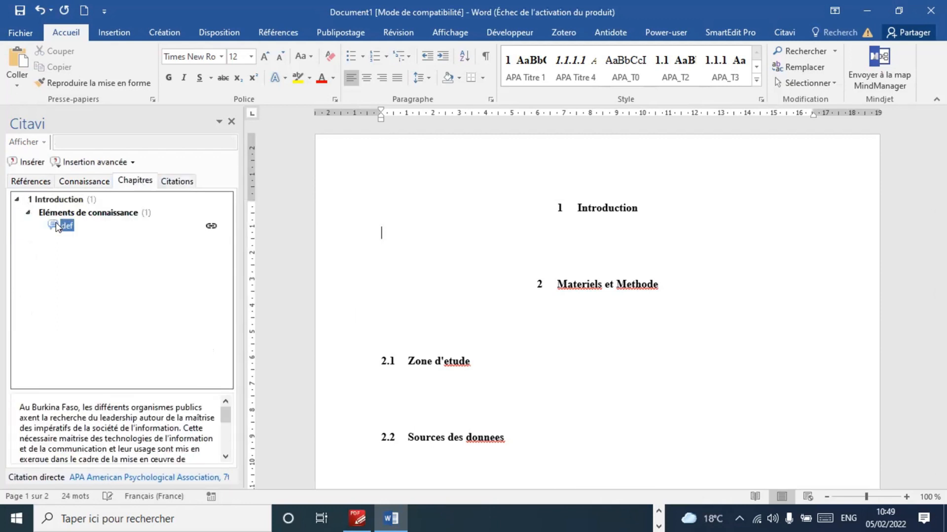
{"action": "left_click", "coordinate": [26, 160]}
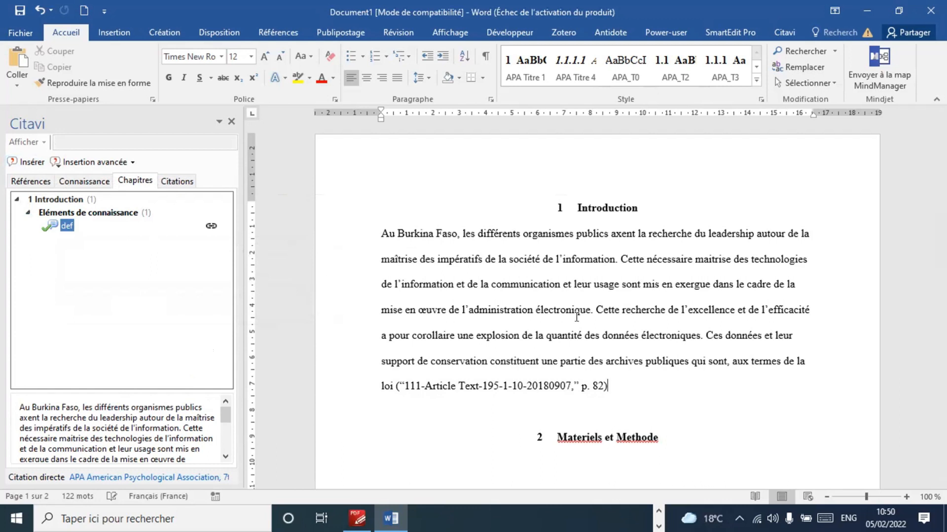
Insert the chapter's quotation "Cette catégorie est constituée ..." under heading 2.1 Zone d'etude.
{"action": "left_click_drag", "start_coordinate": [940, 163], "coordinate": [940, 250]}
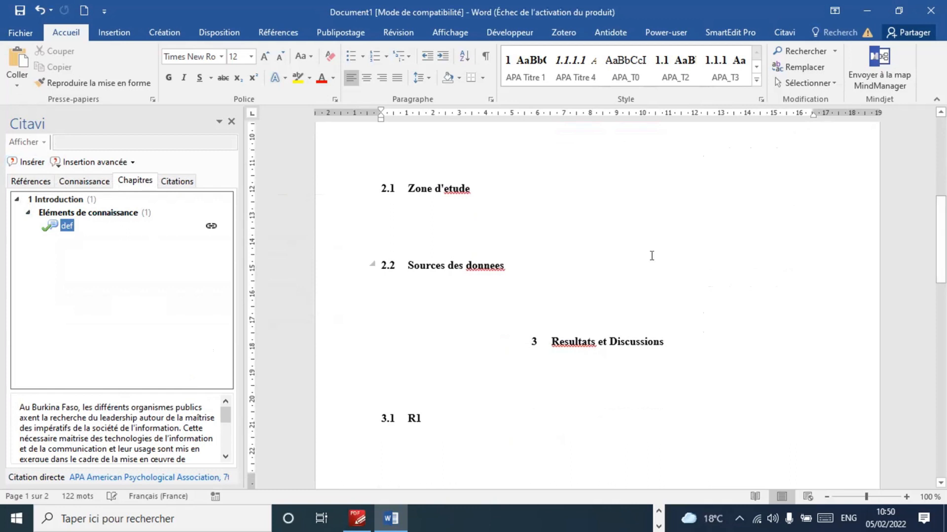
{"action": "left_click", "coordinate": [419, 213]}
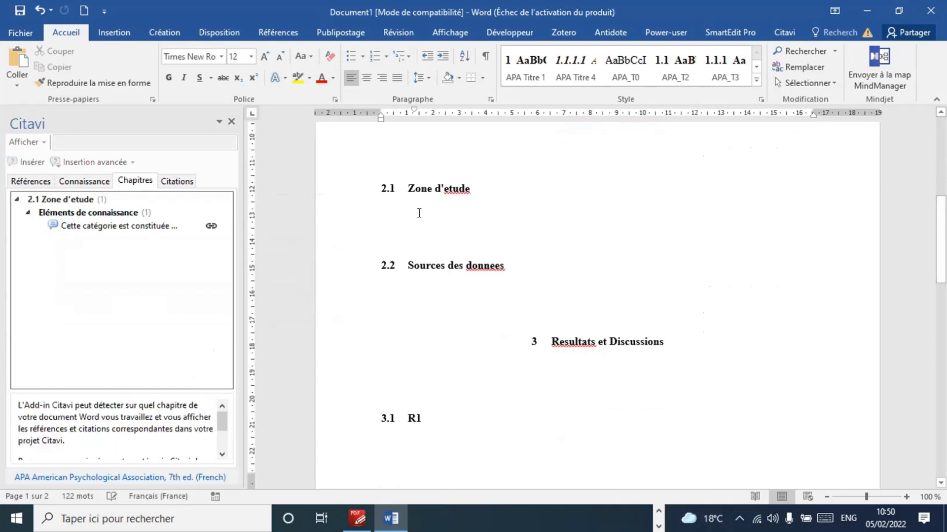
{"action": "left_click", "coordinate": [93, 227]}
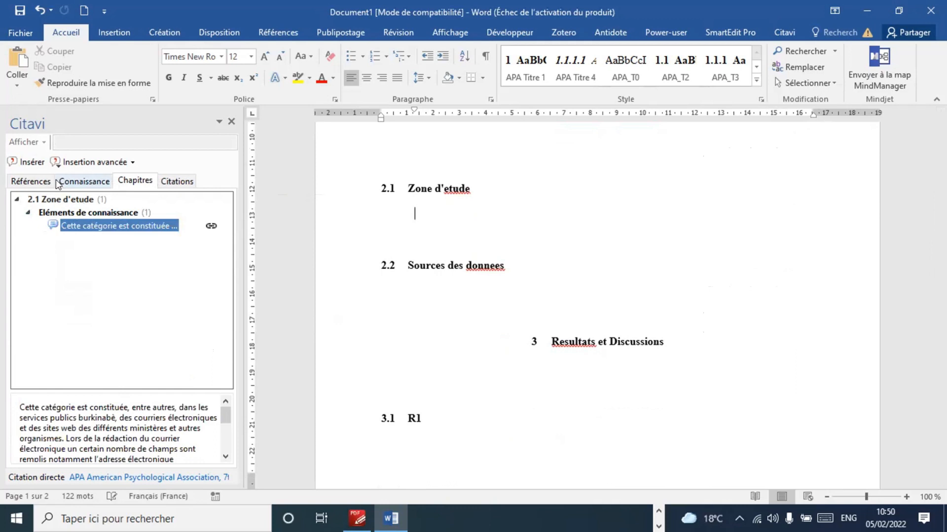
{"action": "left_click", "coordinate": [25, 163]}
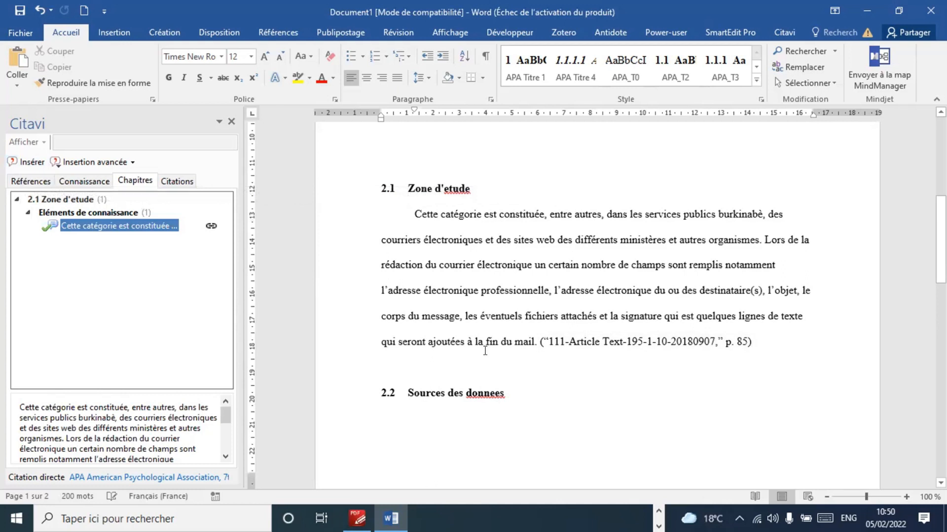
Insert the chapter's quotation "Par ailleurs ..." under heading 2.2 Sources des donnees.
{"action": "left_click", "coordinate": [426, 429]}
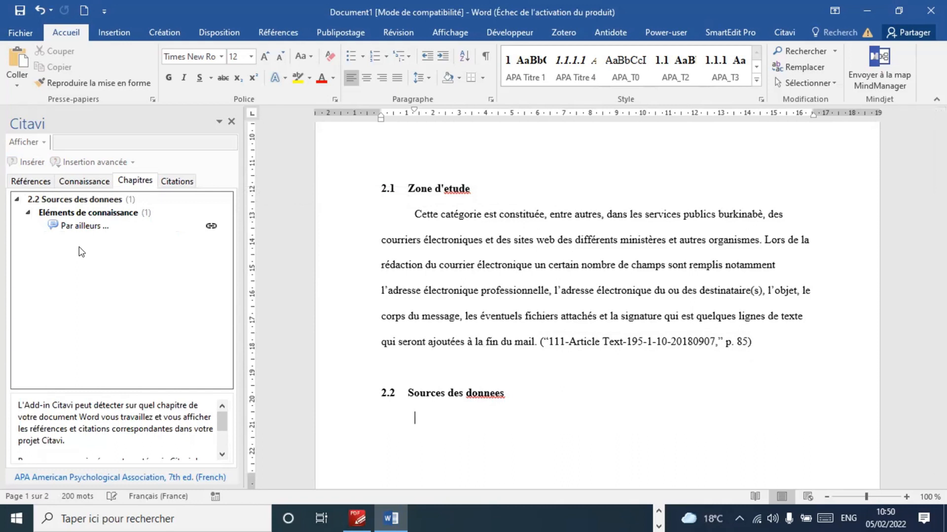
{"action": "left_click", "coordinate": [70, 226]}
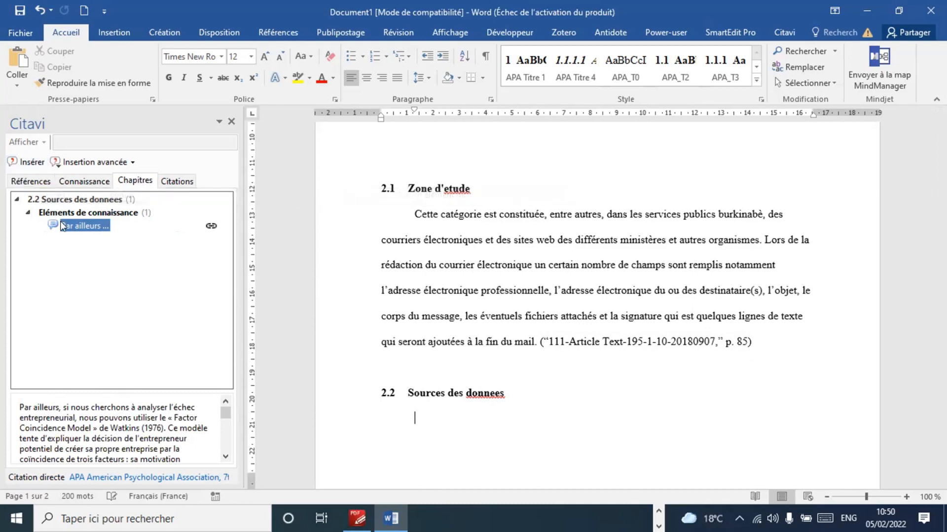
{"action": "double_click", "coordinate": [71, 225]}
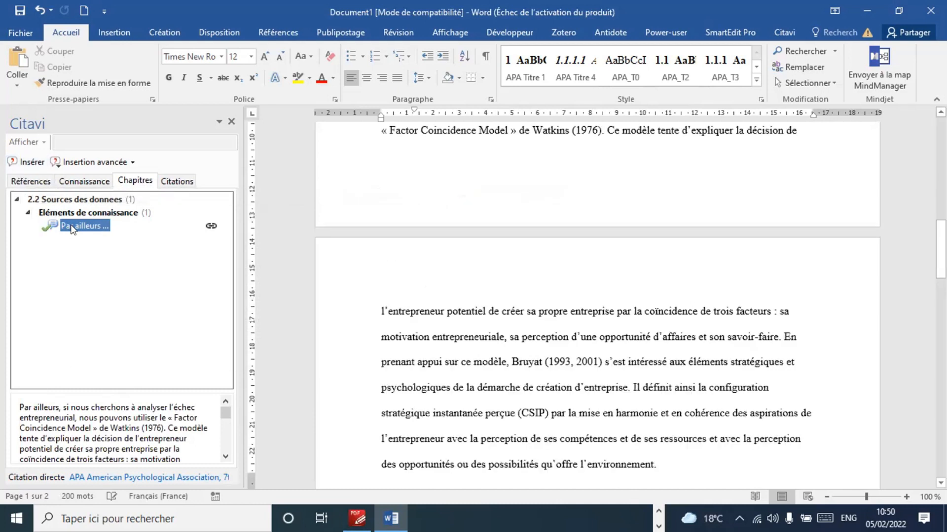
{"action": "left_click_drag", "start_coordinate": [941, 249], "coordinate": [940, 306]}
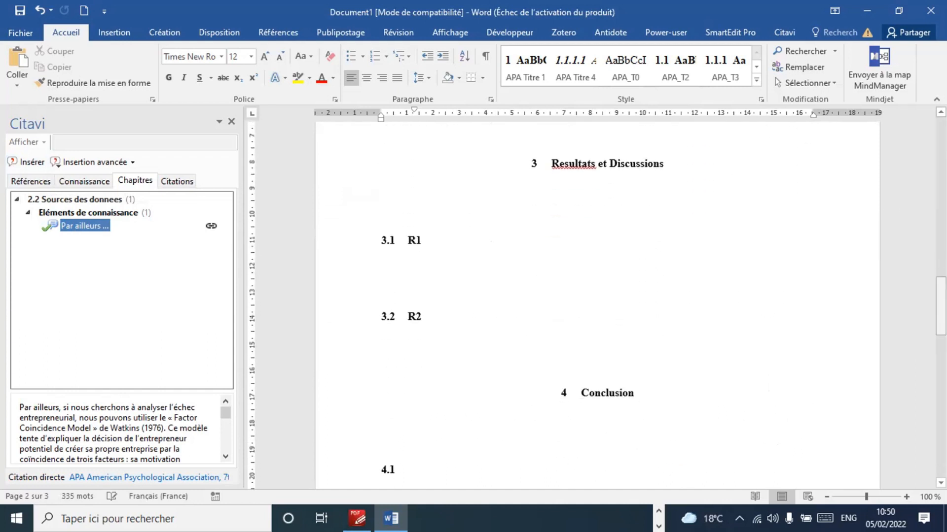
Insert the chapter's image quotation "exemple de citation d'image" under heading 3.2 R2.
{"action": "left_click", "coordinate": [423, 273]}
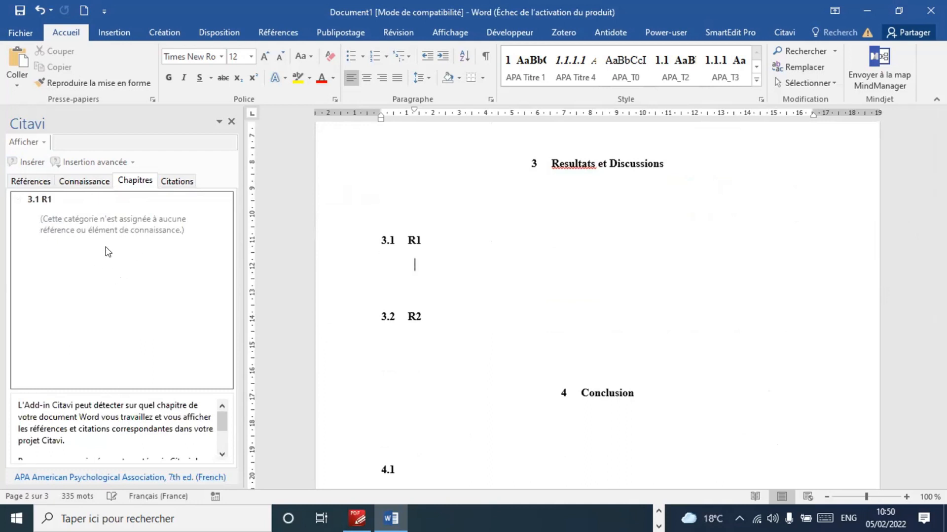
{"action": "left_click", "coordinate": [425, 342]}
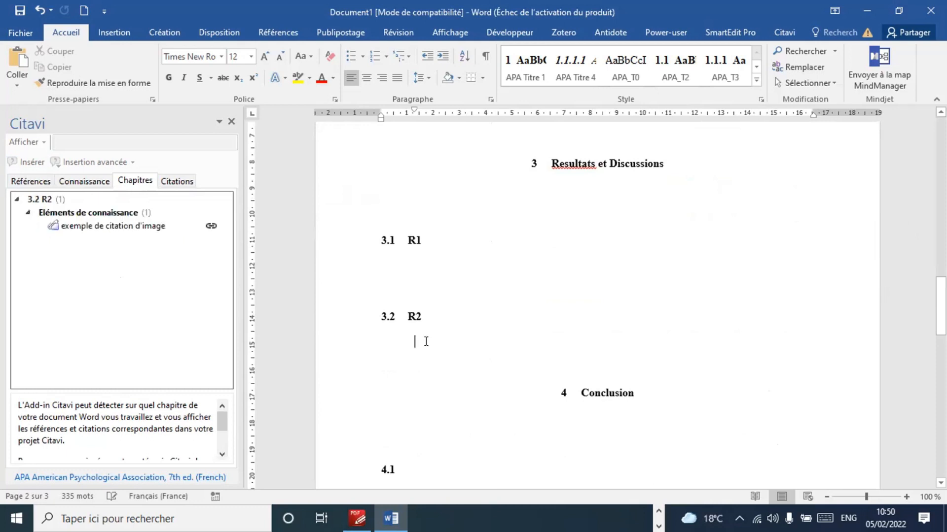
{"action": "left_click", "coordinate": [79, 228]}
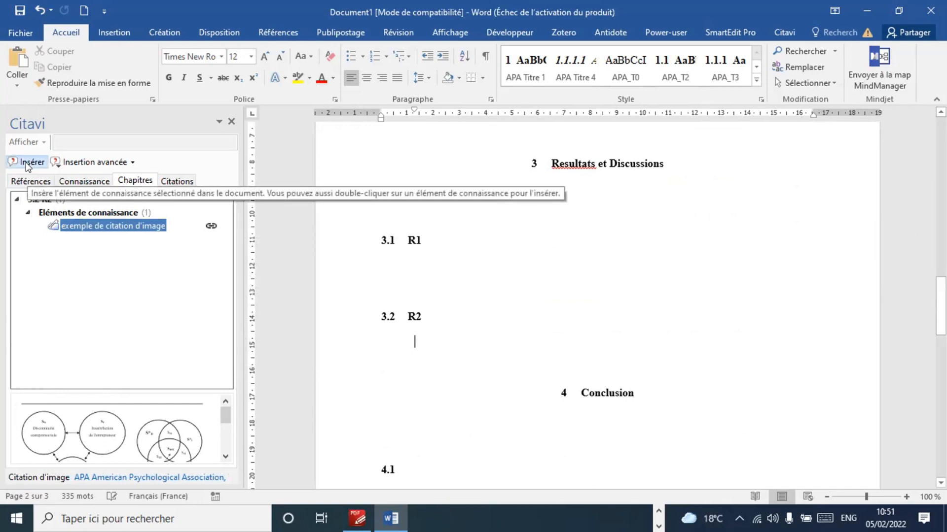
{"action": "left_click", "coordinate": [26, 161]}
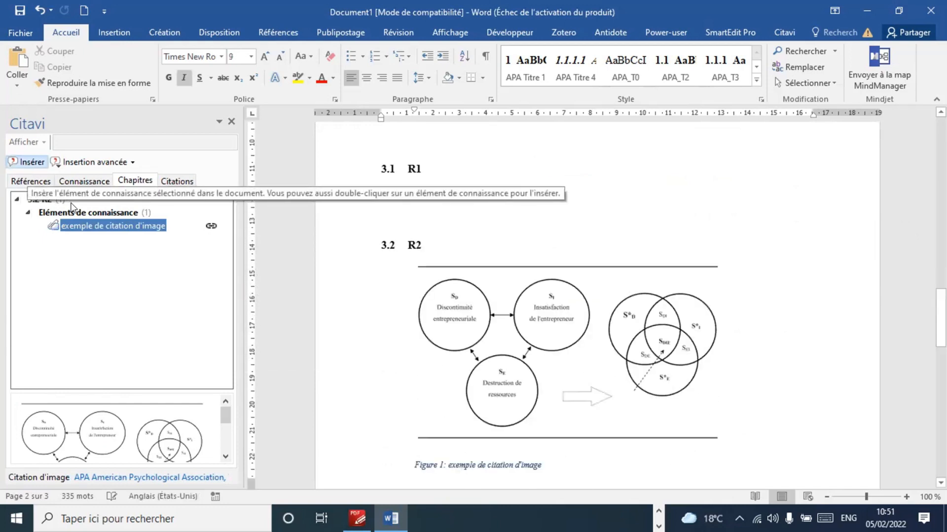
{"action": "left_click_drag", "start_coordinate": [940, 303], "coordinate": [941, 336]}
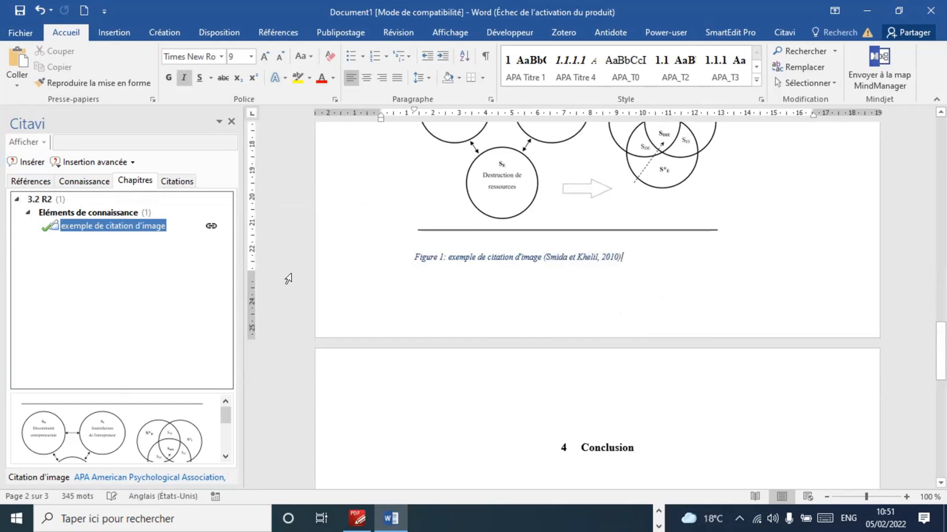
{"action": "left_click_drag", "start_coordinate": [941, 351], "coordinate": [940, 423]}
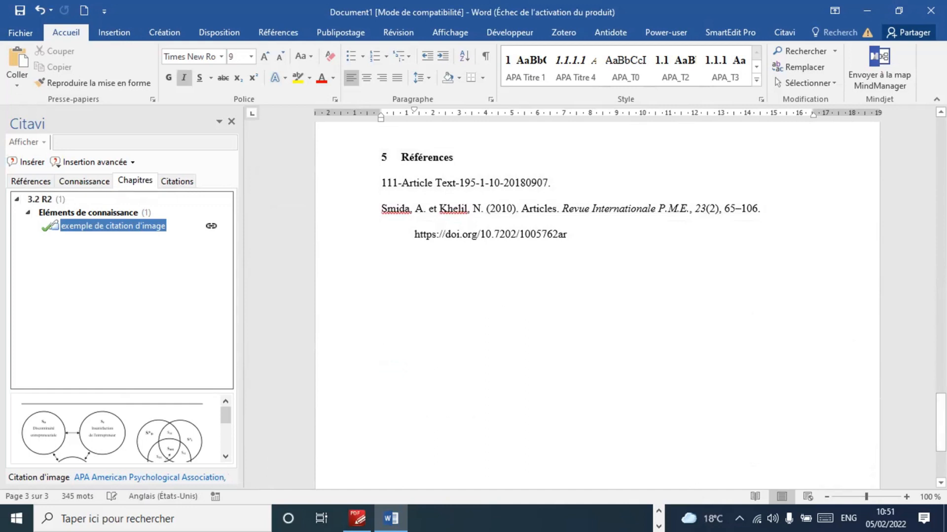
Delete the empty 4.1 heading and insert the chapter's quotation "L'entreprise nouvellement créée ..." under heading 4 Conclusion.
{"action": "left_click_drag", "start_coordinate": [940, 423], "coordinate": [940, 380]}
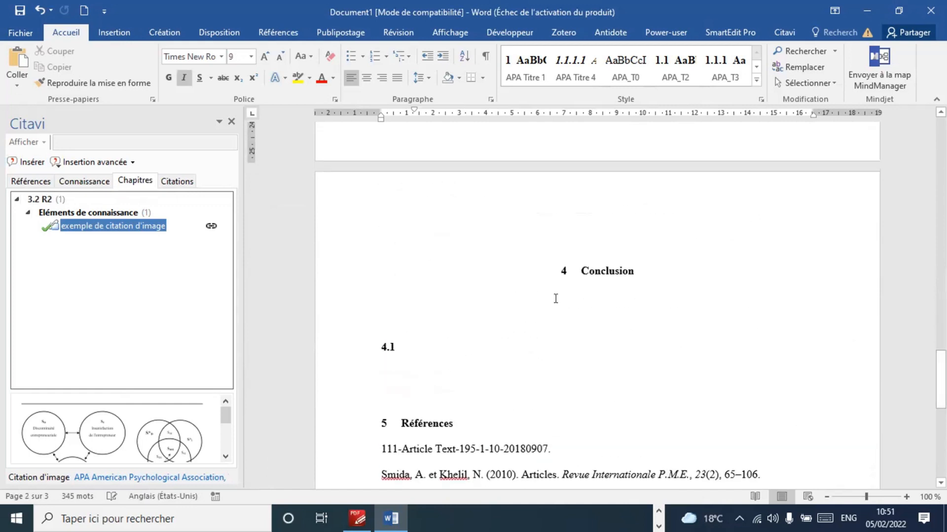
{"action": "left_click", "coordinate": [487, 339]}
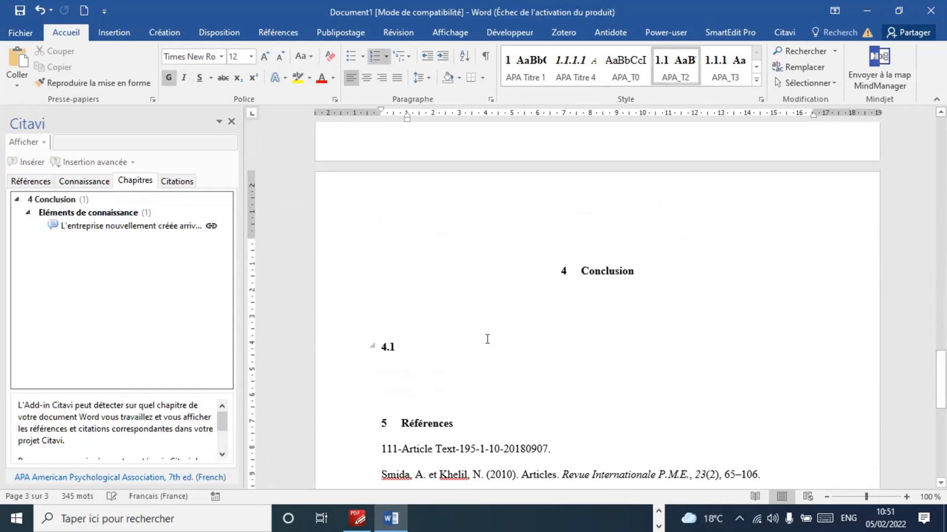
{"action": "key", "text": "BackSpace"}
{"action": "left_click", "coordinate": [427, 295]}
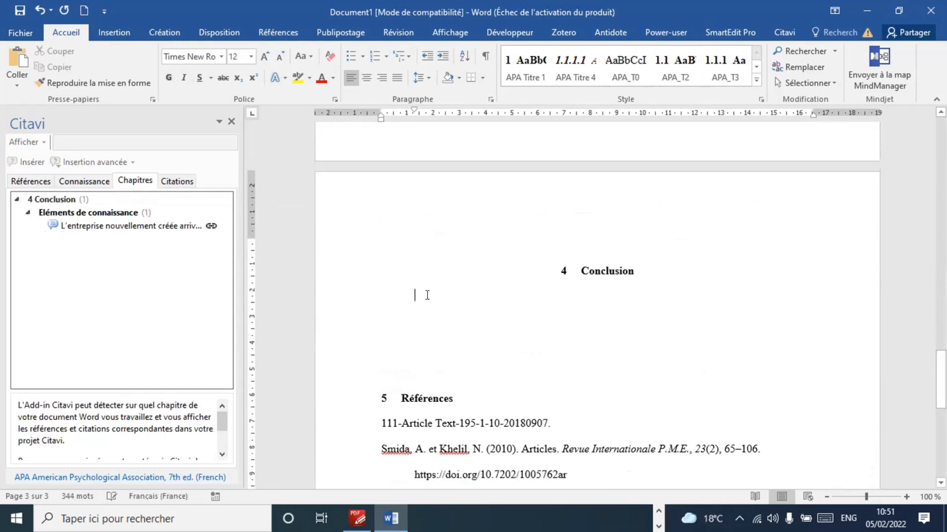
{"action": "left_click", "coordinate": [116, 227]}
{"action": "double_click", "coordinate": [116, 227]}
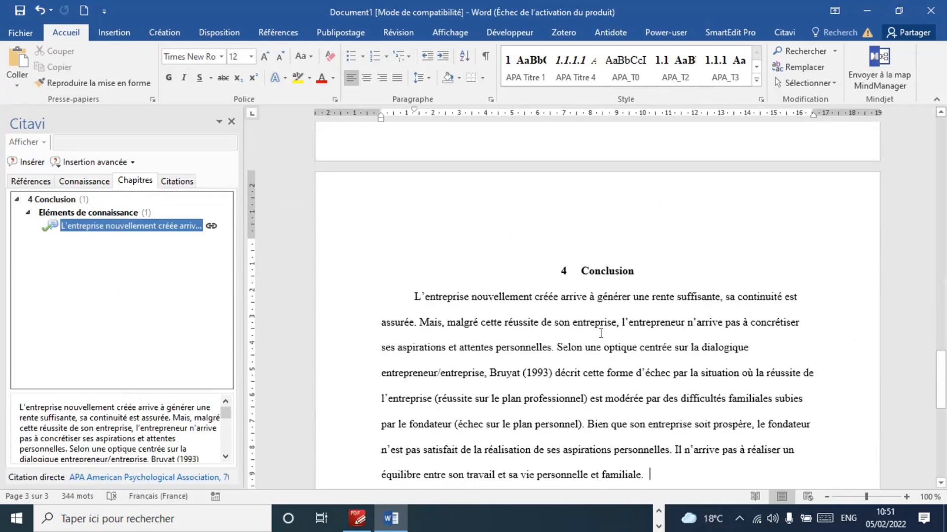
{"action": "left_click_drag", "start_coordinate": [940, 368], "coordinate": [940, 434]}
{"action": "left_click", "coordinate": [623, 301]}
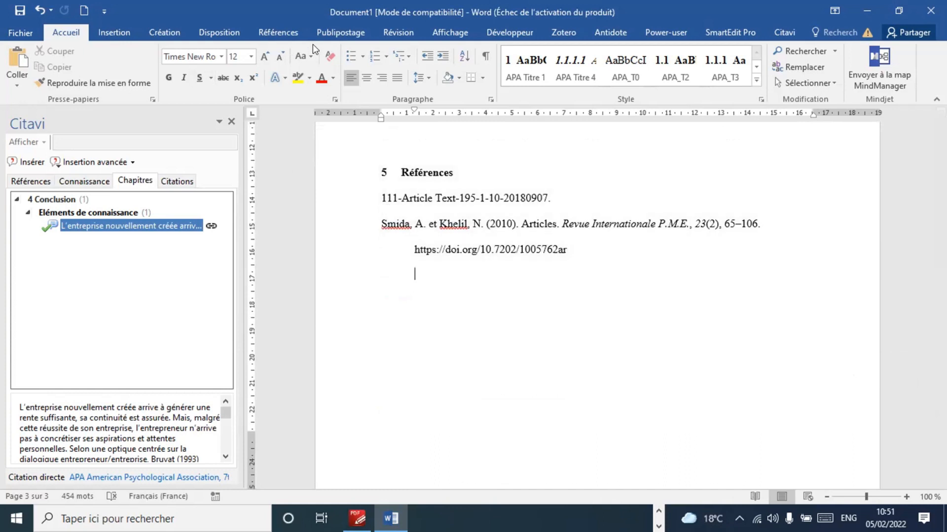
Switch the document's citation style to IEEE Access and review the citations in the text.
{"action": "left_click", "coordinate": [232, 121]}
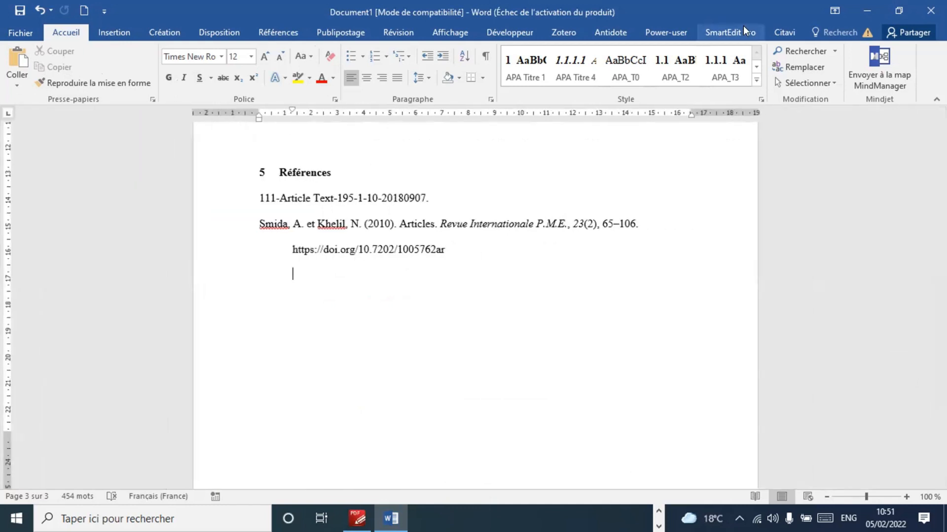
{"action": "left_click", "coordinate": [794, 29]}
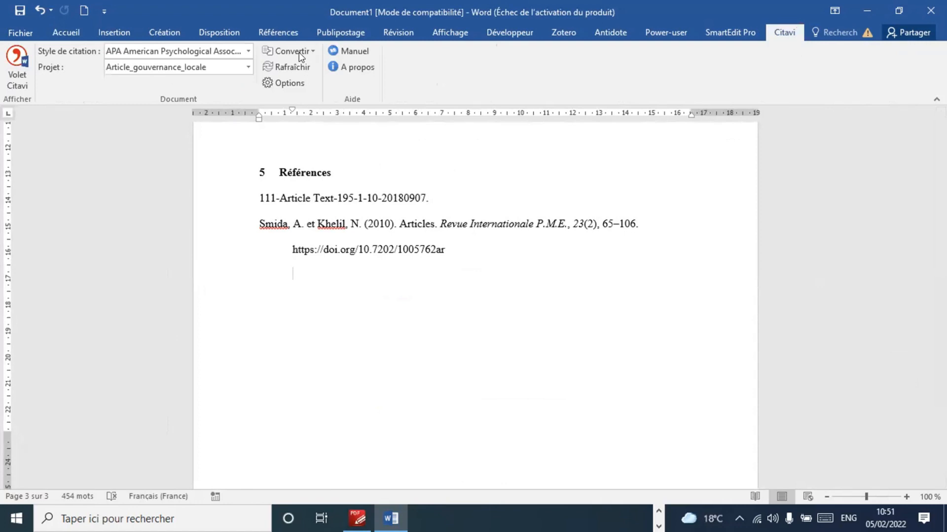
{"action": "left_click", "coordinate": [248, 51]}
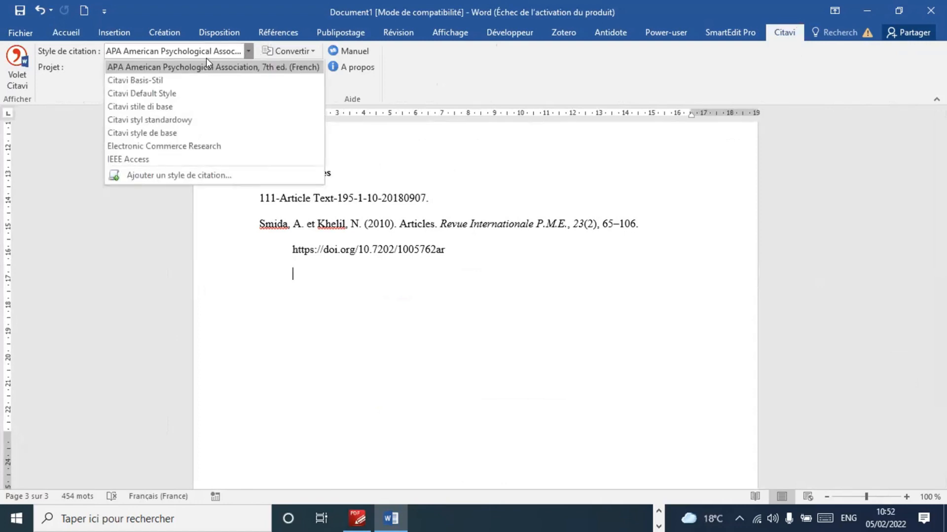
{"action": "left_click", "coordinate": [160, 159]}
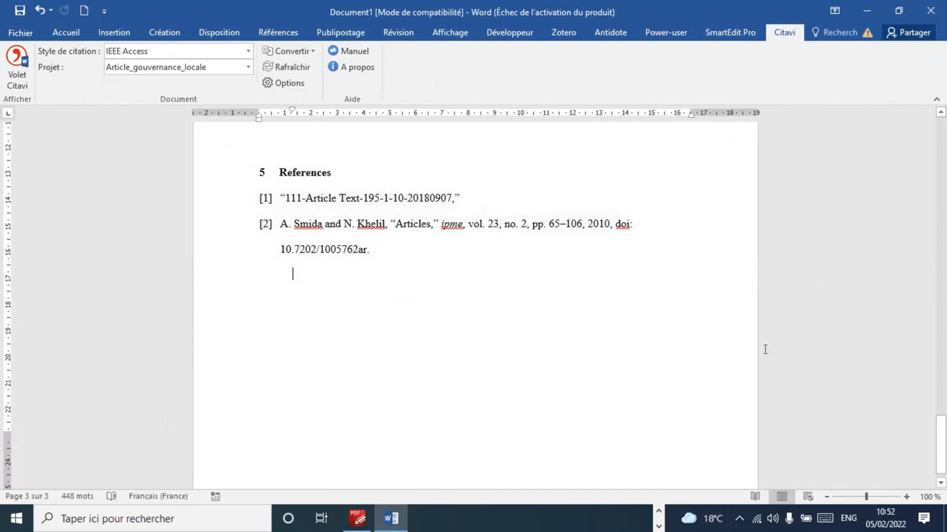
{"action": "left_click_drag", "start_coordinate": [940, 443], "coordinate": [941, 392]}
{"action": "left_click", "coordinate": [530, 401]}
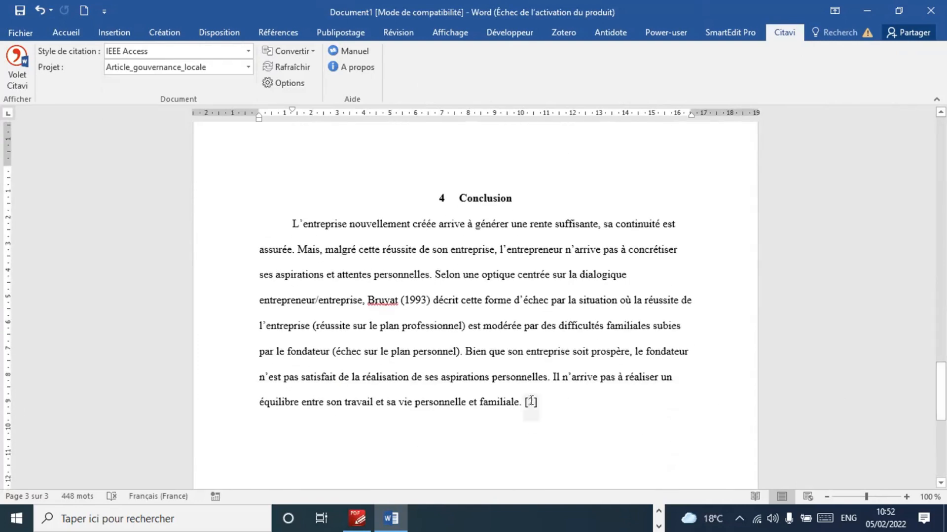
{"action": "left_click_drag", "start_coordinate": [941, 391], "coordinate": [940, 232]}
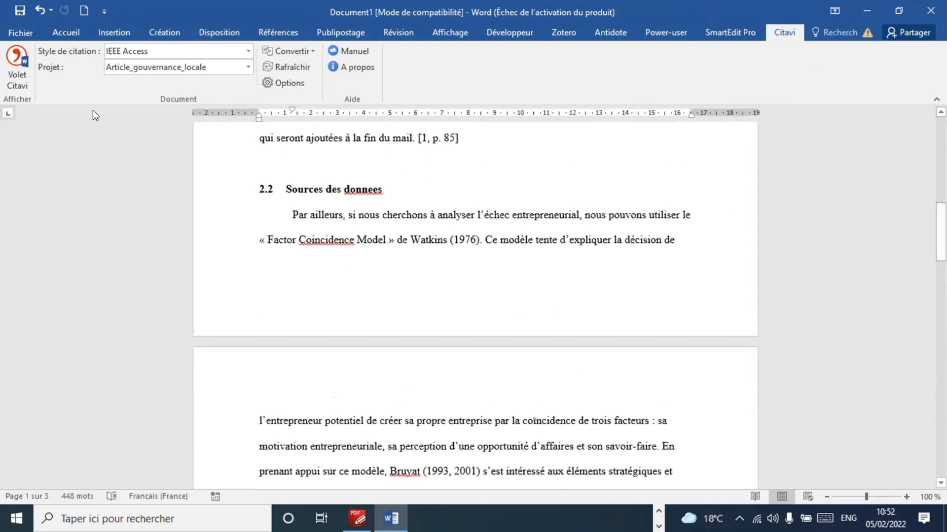
Add the line "Fgghhhjkjkkklll" below the 2.1 Zone d'etude quotation and cite the uncategorised 1992 Articles reference after it.
{"action": "left_click", "coordinate": [17, 75]}
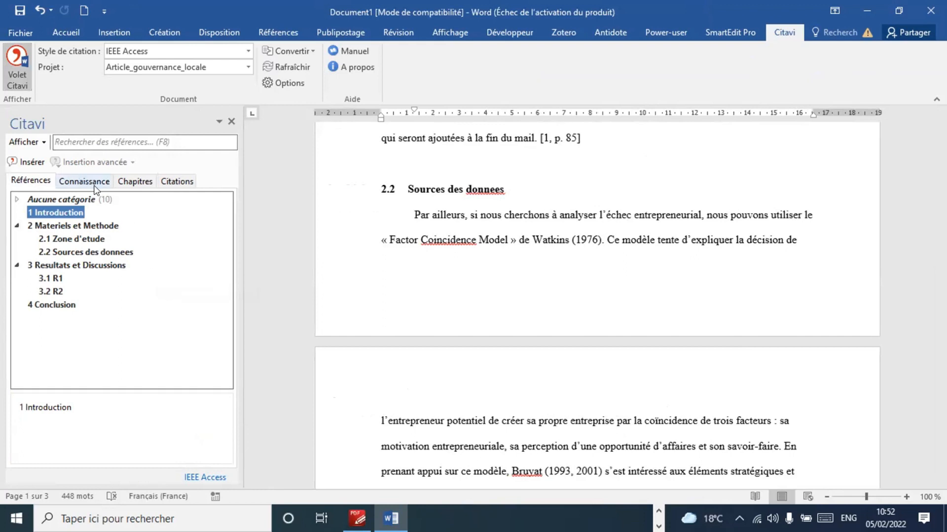
{"action": "left_click", "coordinate": [16, 200]}
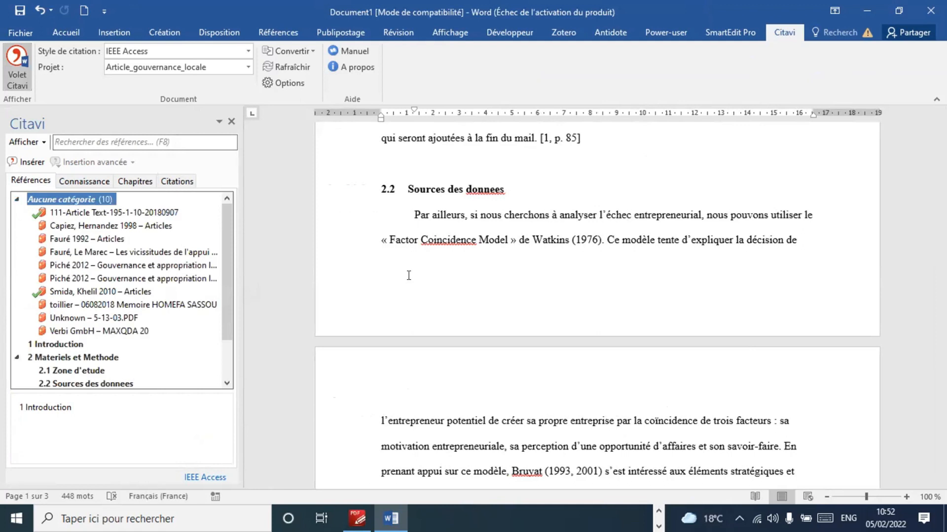
{"action": "left_click_drag", "start_coordinate": [941, 242], "coordinate": [940, 207]}
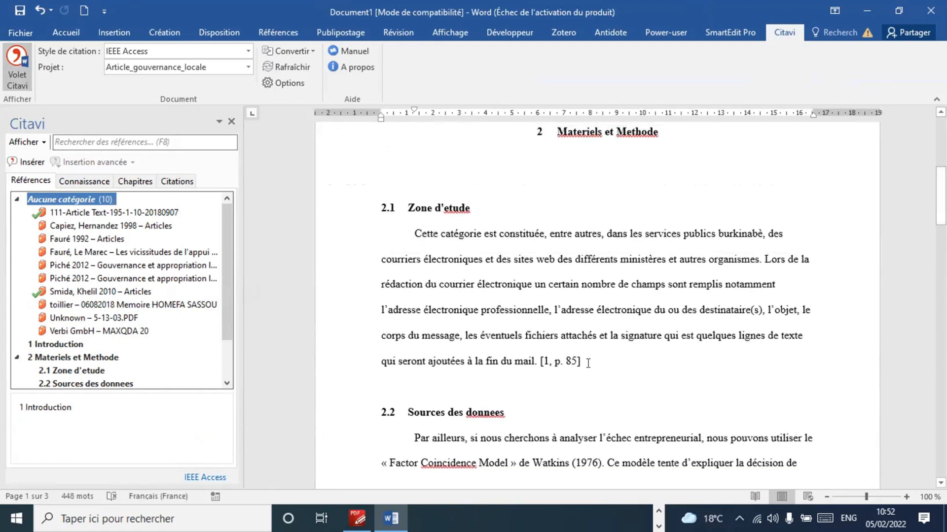
{"action": "key", "text": "Return"}
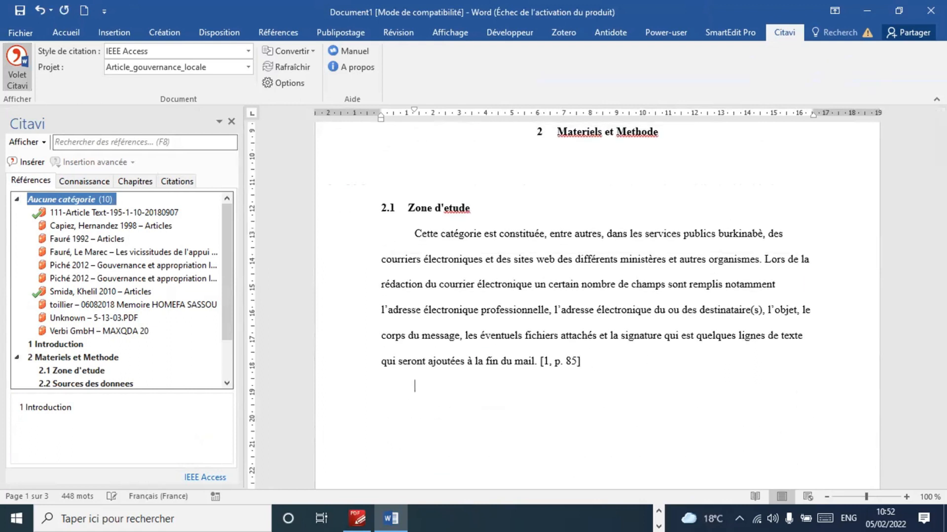
{"action": "key", "text": "BackSpace"}
{"action": "type", "text": "fgghk"}
{"action": "type", "text": "hhjkjkkklll"}
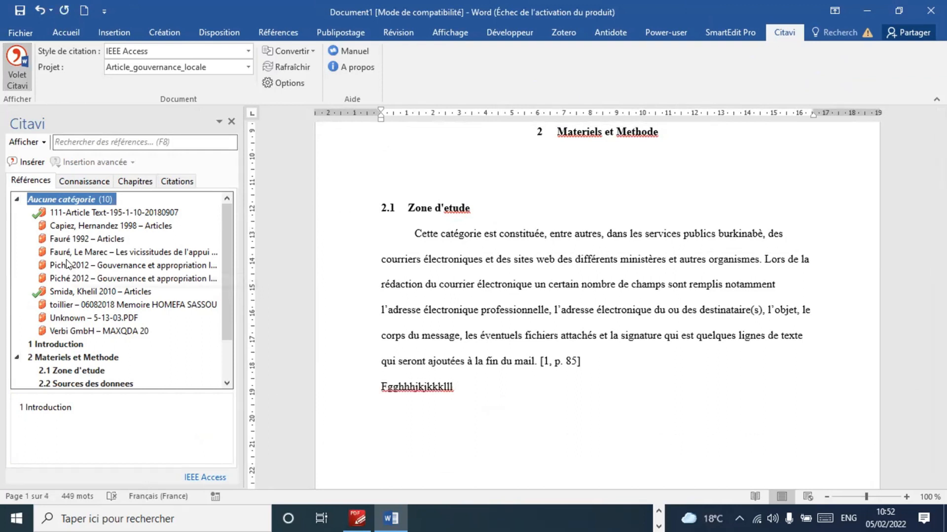
{"action": "left_click", "coordinate": [70, 240]}
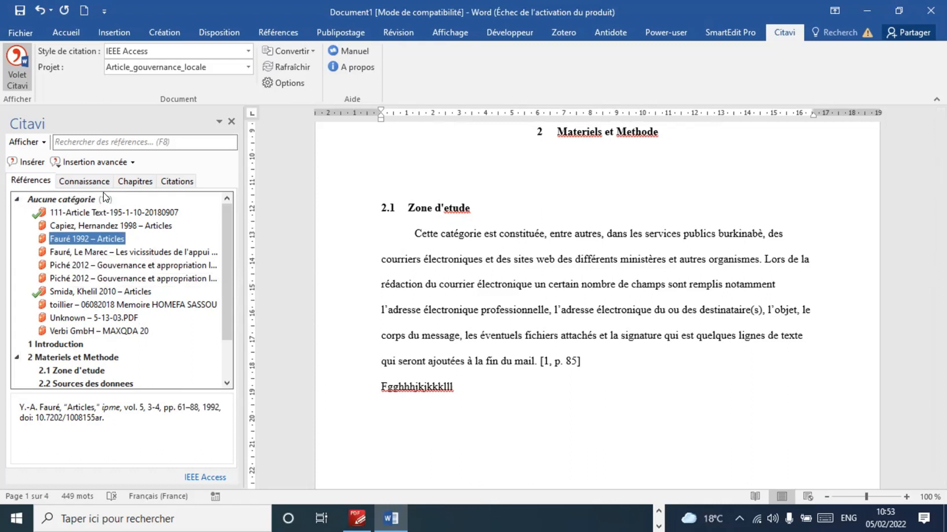
{"action": "double_click", "coordinate": [59, 238]}
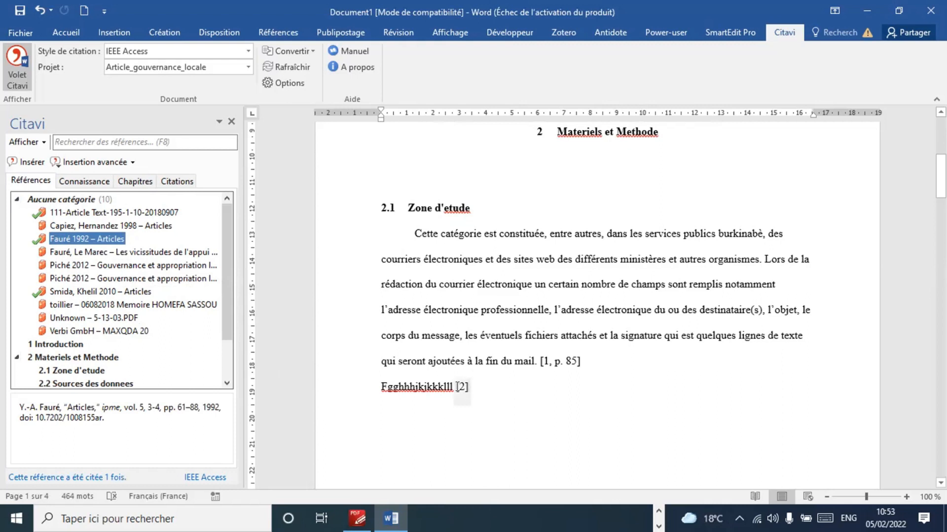
Set the citation style to APA American Psychological Association, 7th ed. (French).
{"action": "left_click", "coordinate": [248, 53]}
{"action": "left_click", "coordinate": [236, 63]}
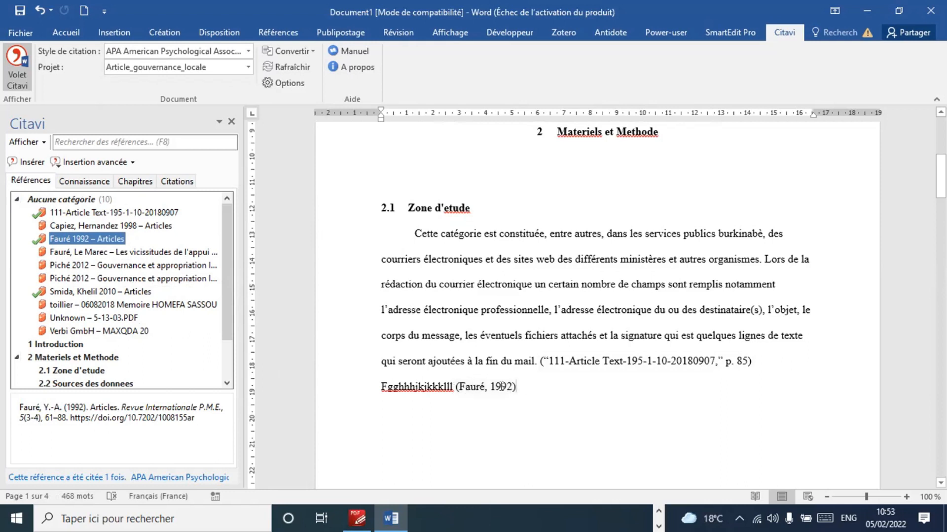
Start a new line with "Selon" and the first author's surname, and cite the 2010 Articles reference after it.
{"action": "key", "text": "Return"}
{"action": "type", "text": "Selon"}
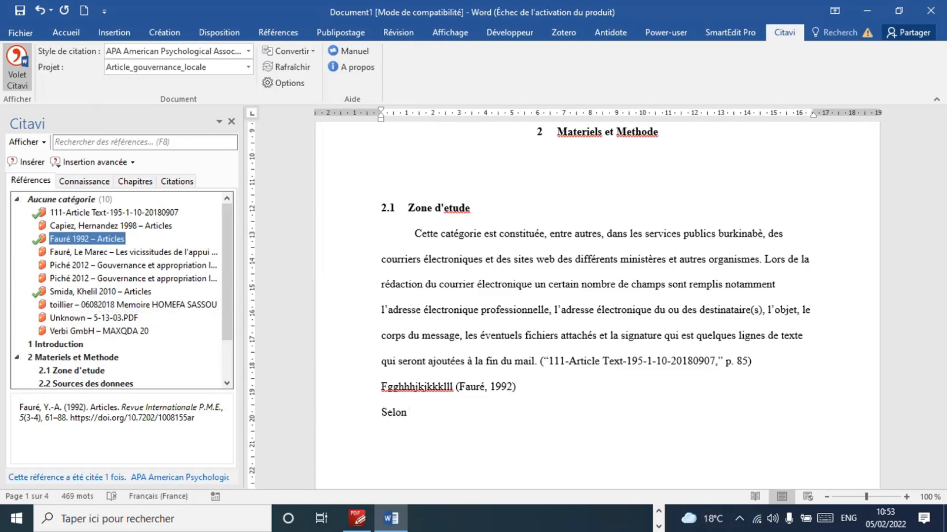
{"action": "type", "text": " Smida"}
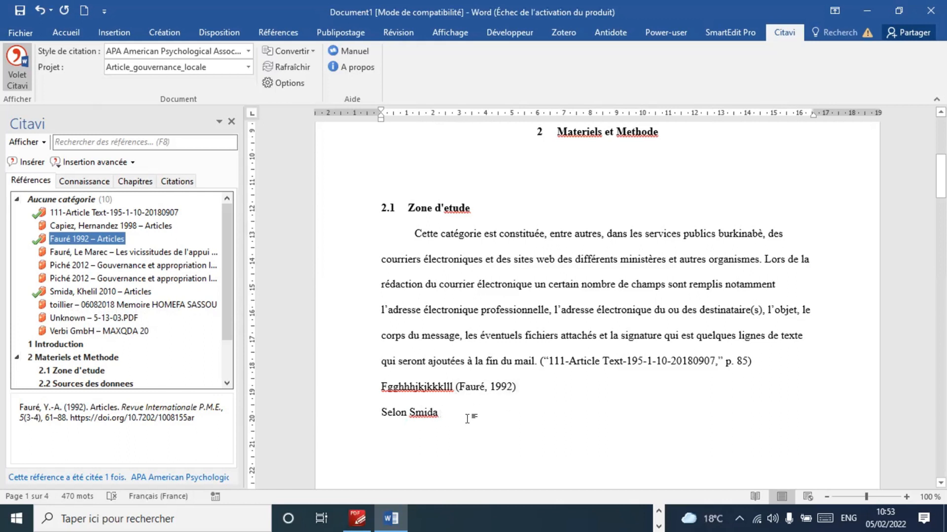
{"action": "left_click", "coordinate": [69, 293]}
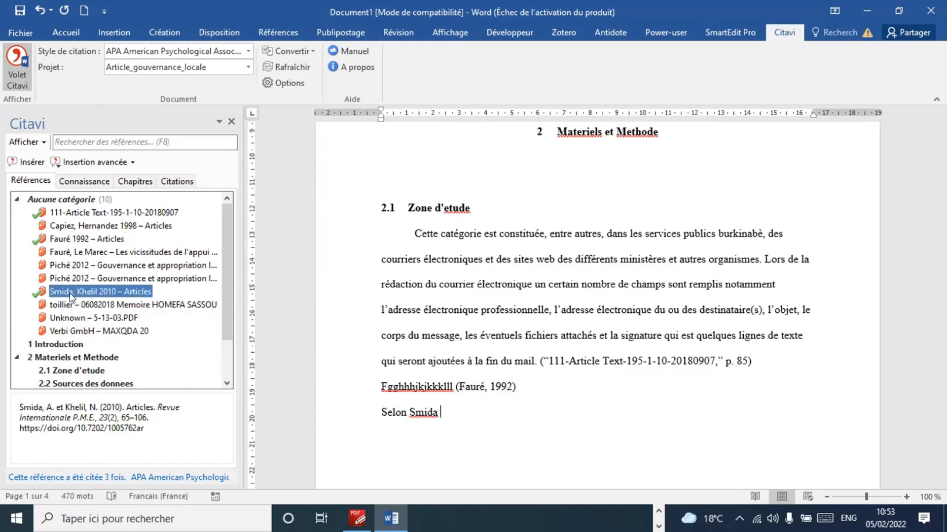
{"action": "double_click", "coordinate": [82, 291]}
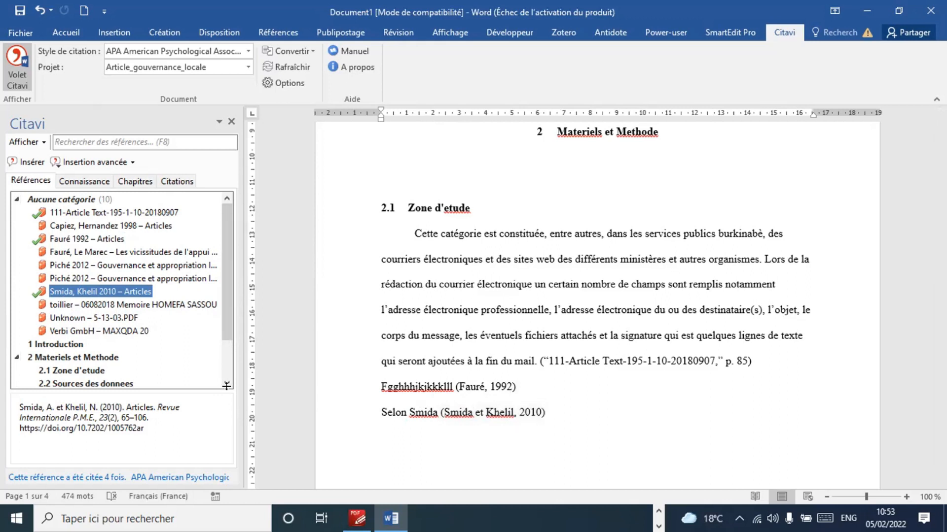
Limit the citation on the "Selon" line to the year only (Seulement l'année) and check the reference list.
{"action": "left_click_drag", "start_coordinate": [227, 338], "coordinate": [227, 381]}
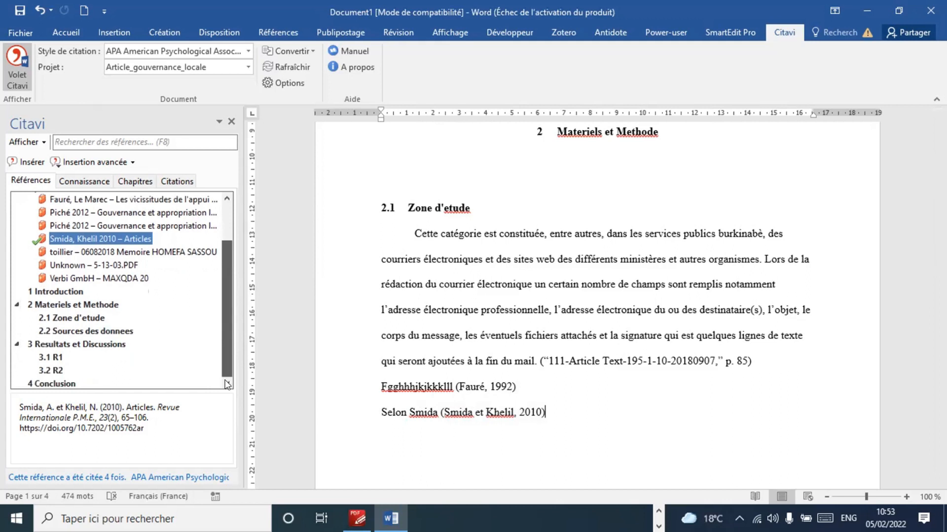
{"action": "left_click", "coordinate": [488, 411]}
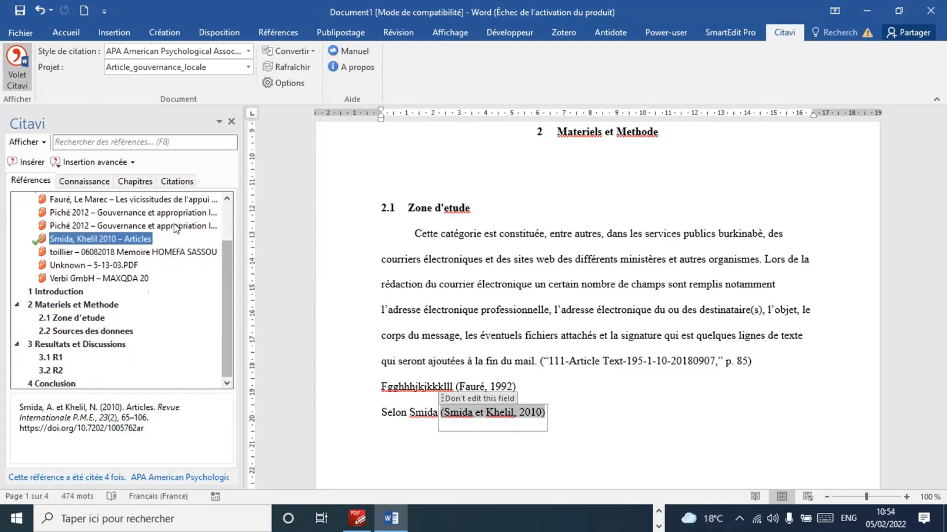
{"action": "left_click", "coordinate": [178, 180]}
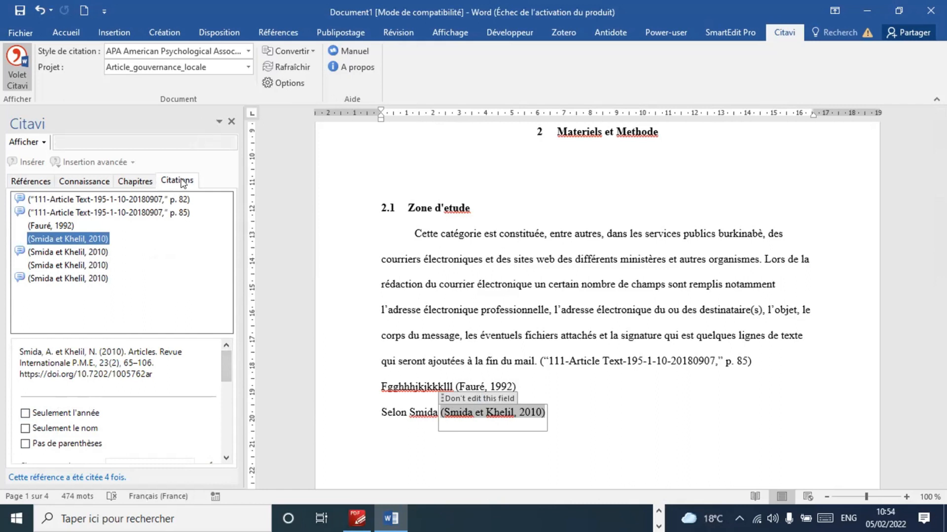
{"action": "left_click", "coordinate": [26, 414]}
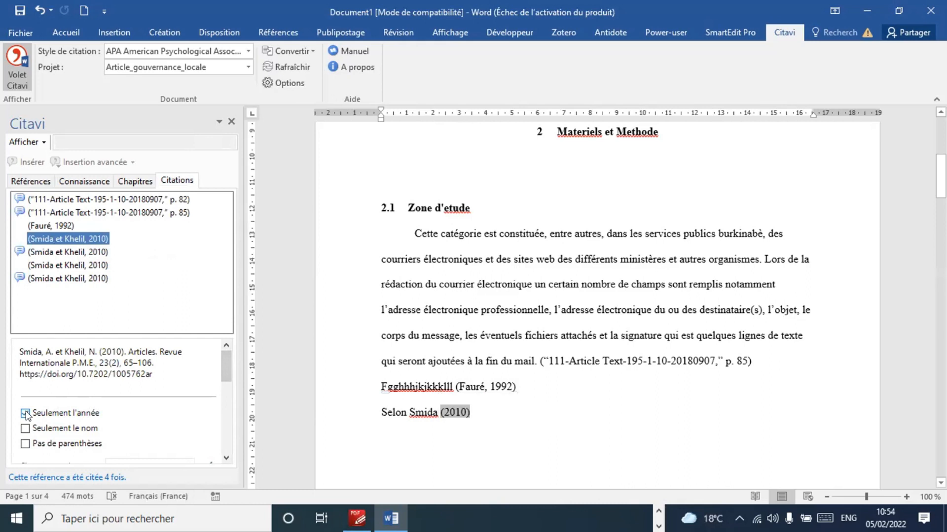
{"action": "left_click", "coordinate": [519, 416]}
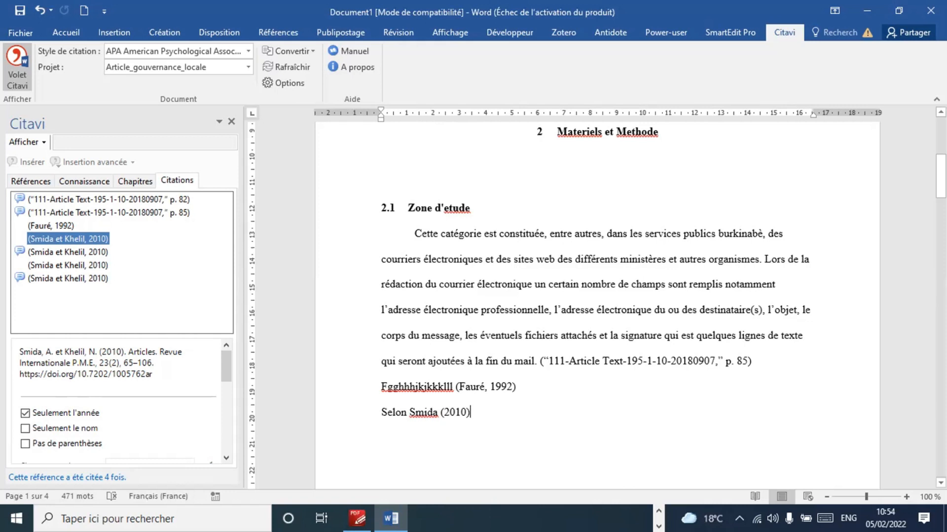
{"action": "mouse_move", "coordinate": [940, 176]}
{"action": "left_mouse_down"}
{"action": "mouse_move", "coordinate": [941, 420]}
{"action": "mouse_move", "coordinate": [940, 402]}
{"action": "left_mouse_up"}
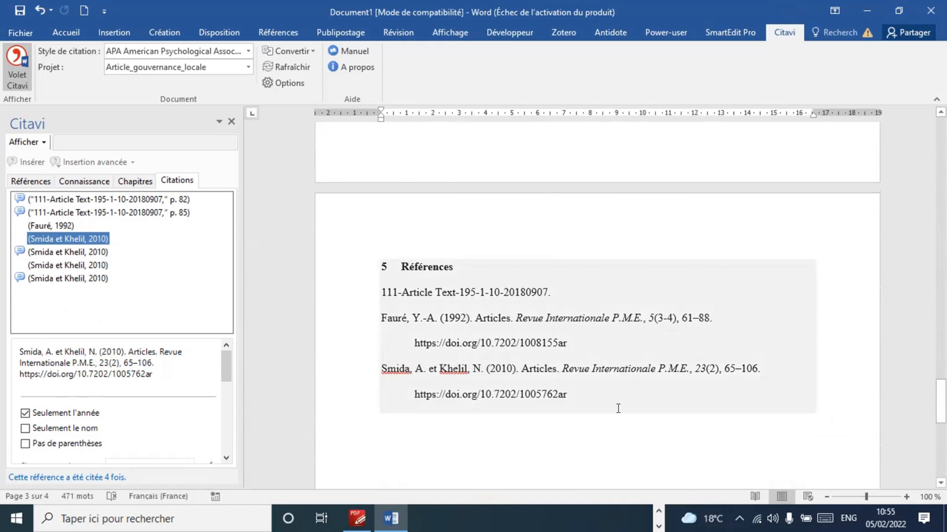
Close the Citavi pane and review the article from the Introduction through the section 3.2 figure to the reference list.
{"action": "left_click_drag", "start_coordinate": [940, 399], "coordinate": [940, 211]}
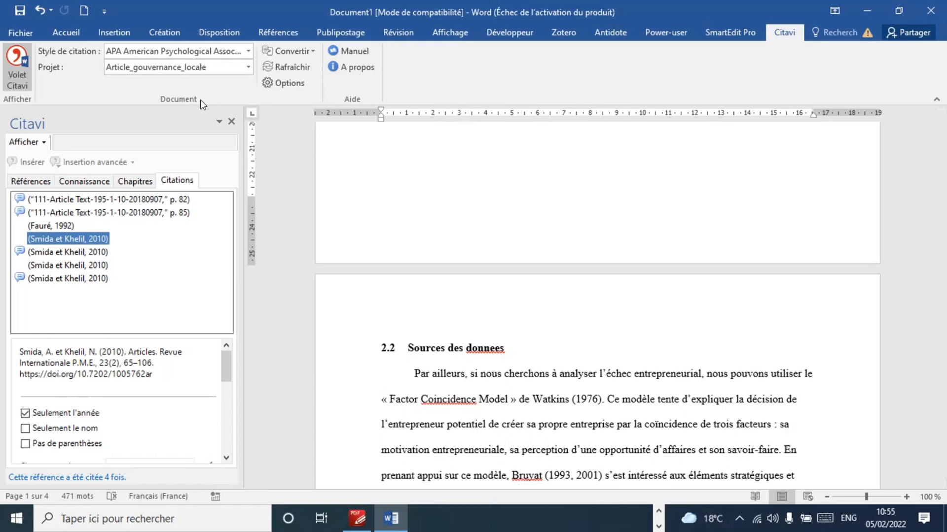
{"action": "left_click", "coordinate": [231, 121]}
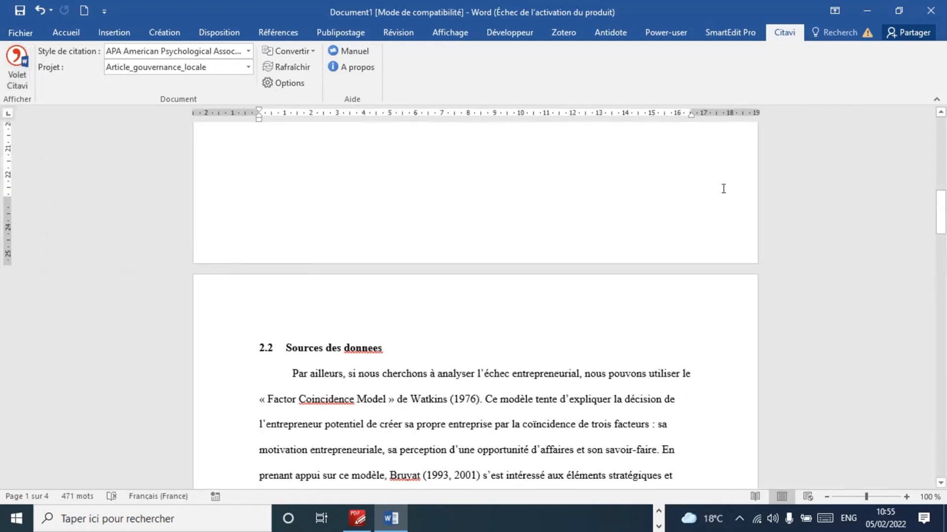
{"action": "left_click_drag", "start_coordinate": [941, 212], "coordinate": [941, 139]}
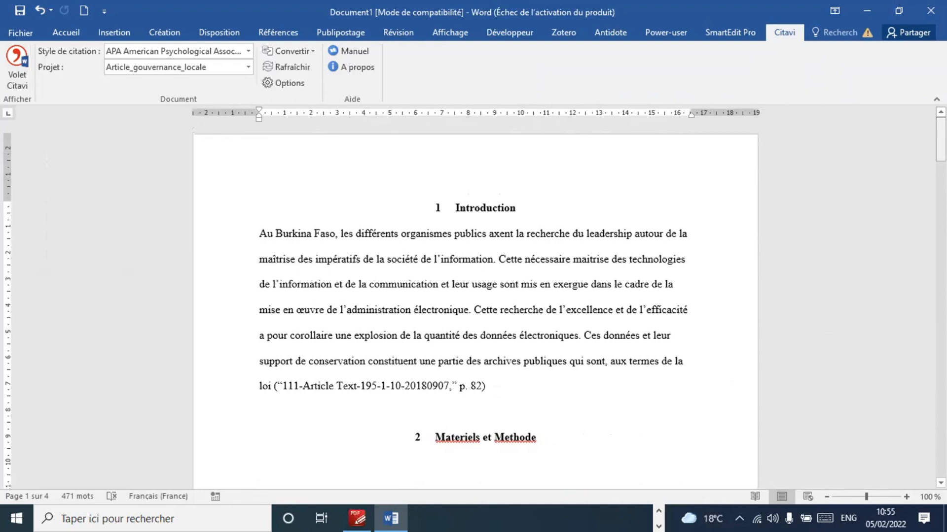
{"action": "mouse_move", "coordinate": [940, 138]}
{"action": "left_mouse_down"}
{"action": "mouse_move", "coordinate": [941, 289]}
{"action": "mouse_move", "coordinate": [940, 140]}
{"action": "left_mouse_up"}
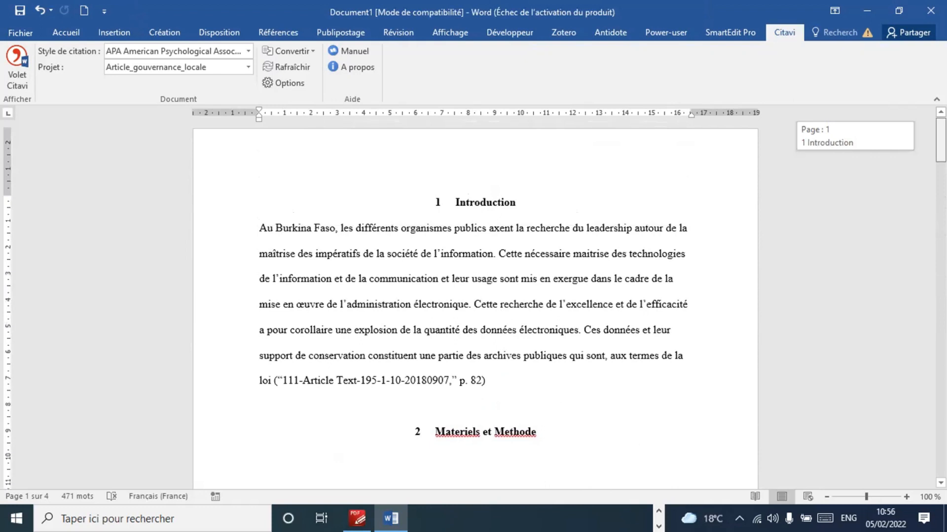
{"action": "left_click_drag", "start_coordinate": [940, 140], "coordinate": [941, 319]}
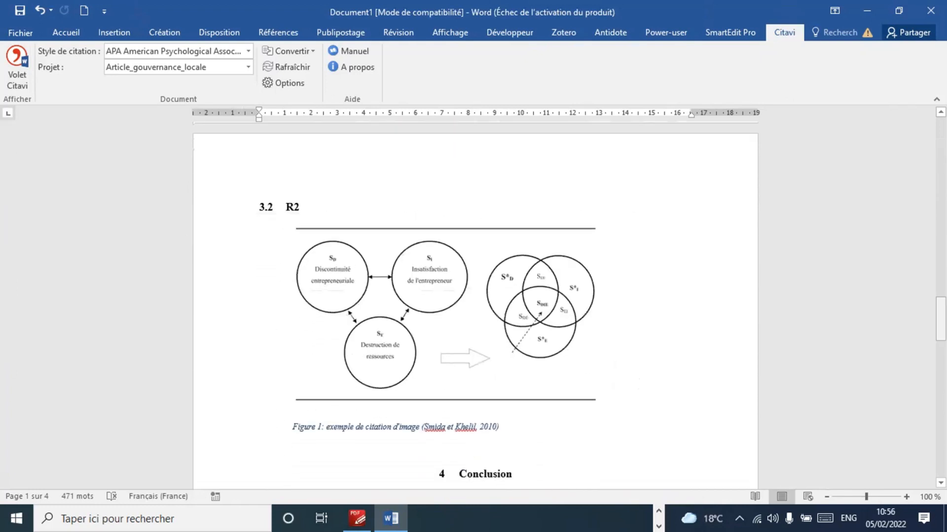
{"action": "left_click", "coordinate": [496, 313]}
{"action": "left_click_drag", "start_coordinate": [940, 318], "coordinate": [941, 409]}
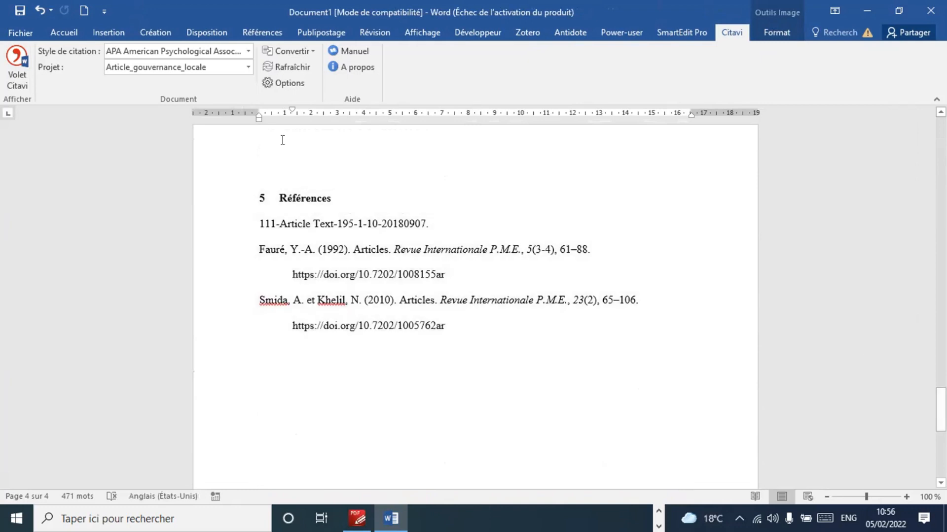
Switch the document's citation style to IEEE Access and check the reformatted reference list.
{"action": "left_click", "coordinate": [249, 52]}
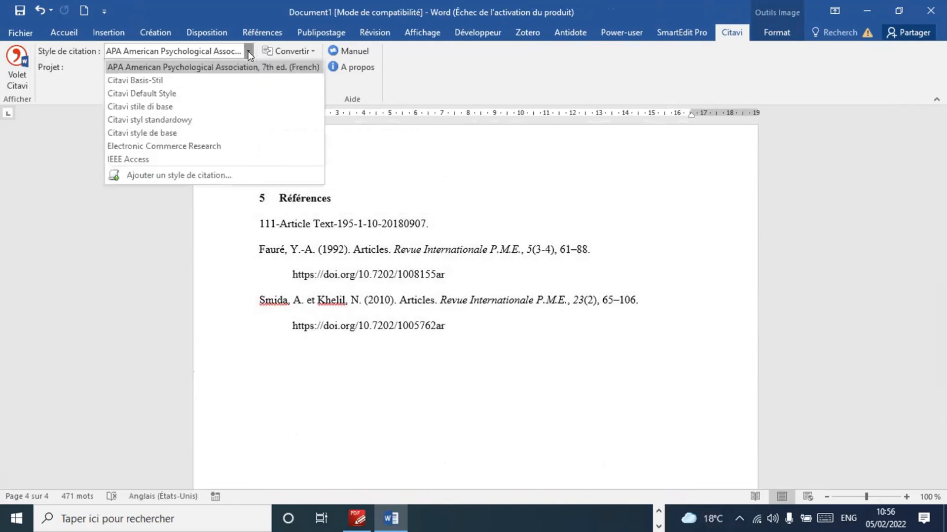
{"action": "left_click", "coordinate": [180, 160]}
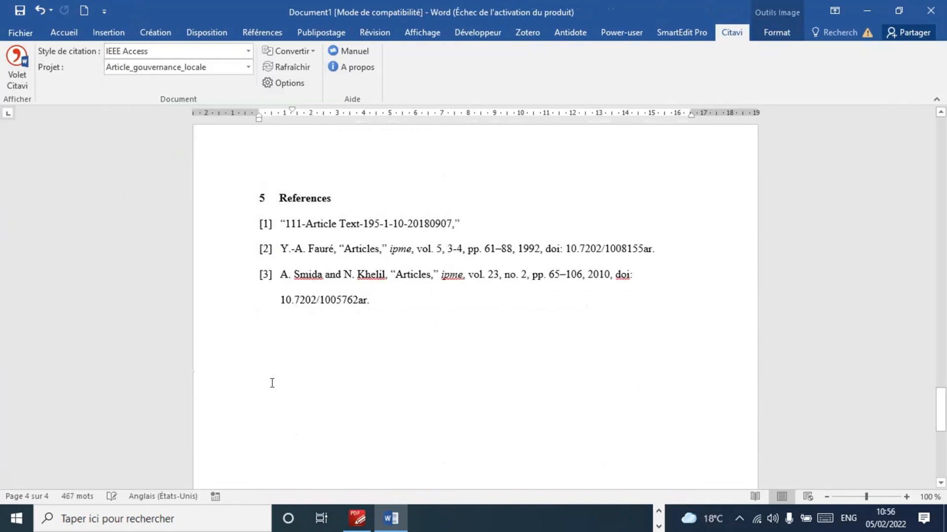
{"action": "left_click_drag", "start_coordinate": [940, 410], "coordinate": [940, 391]}
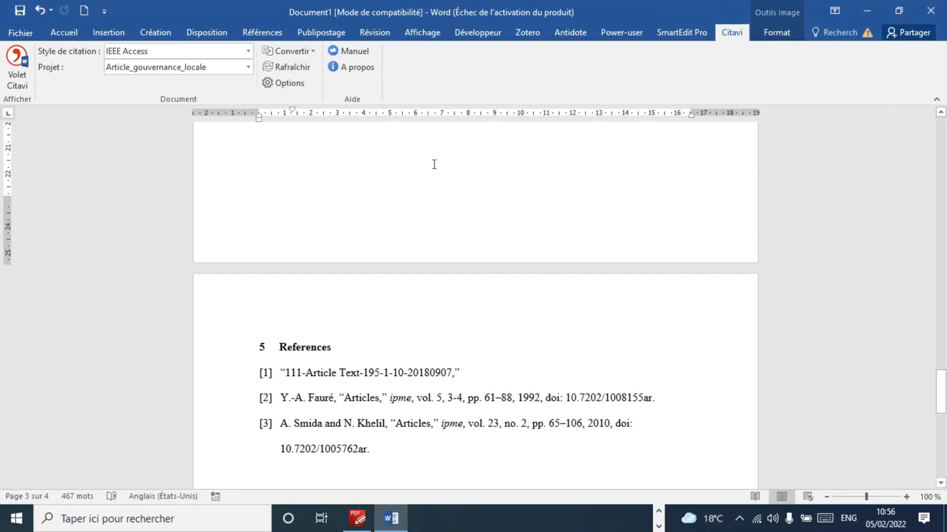
Start saving a static text copy, first saving the working document to the desktop (Bureau) as Article_Gov.docx in the newest Word format.
{"action": "left_click", "coordinate": [312, 51]}
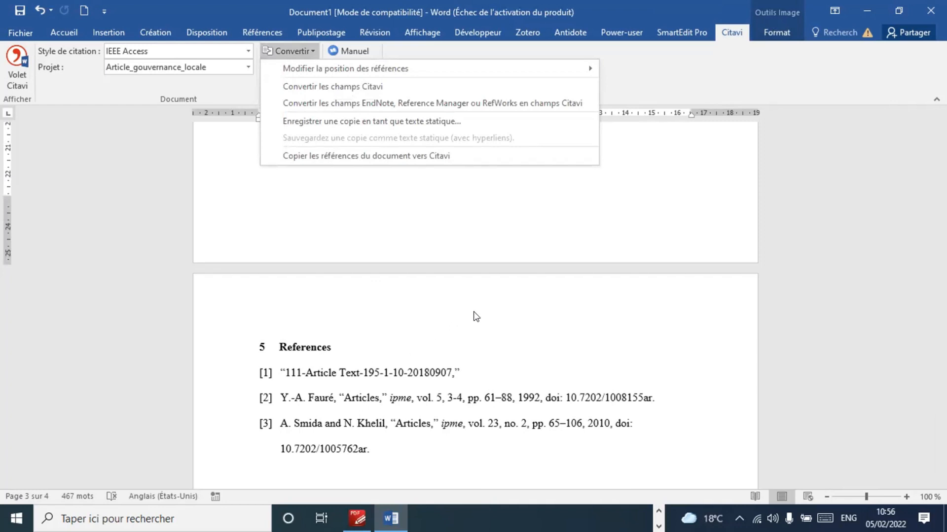
{"action": "left_click", "coordinate": [433, 342]}
{"action": "left_click", "coordinate": [432, 342]}
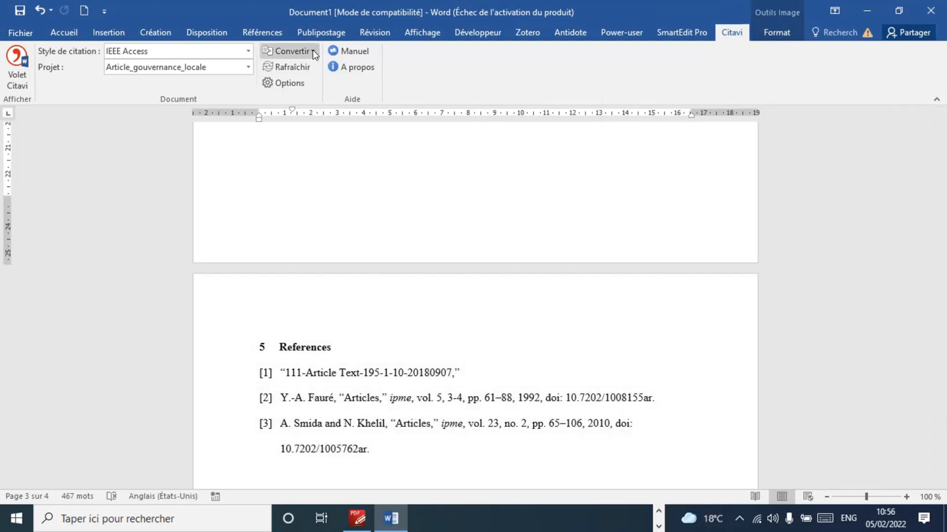
{"action": "left_click", "coordinate": [313, 52]}
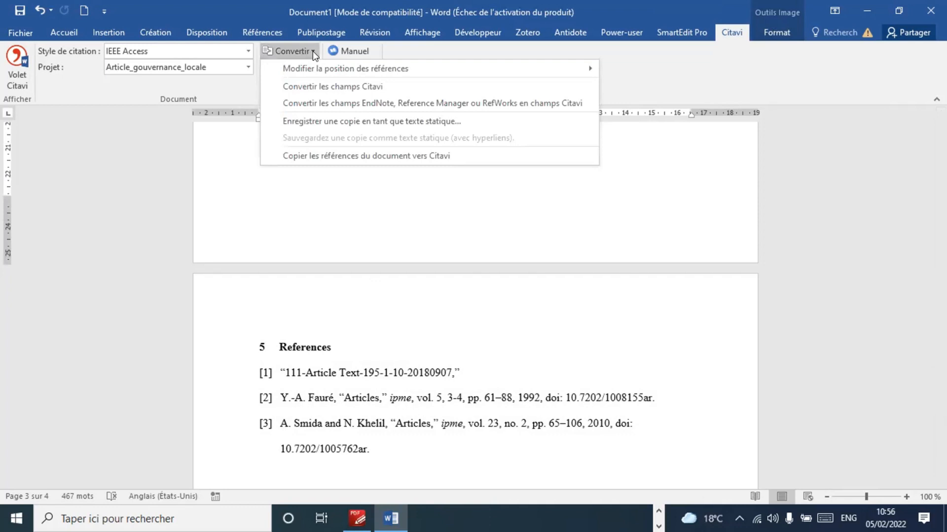
{"action": "left_click", "coordinate": [431, 126]}
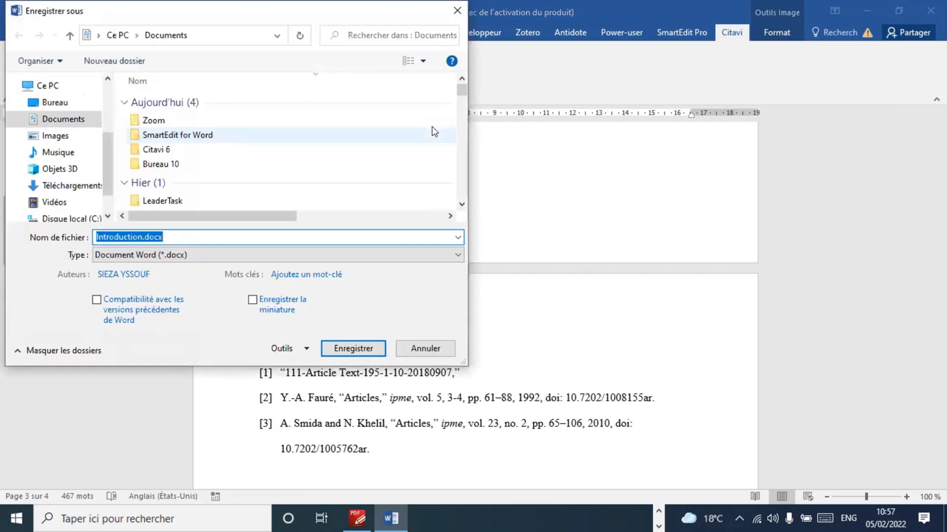
{"action": "left_click", "coordinate": [141, 237]}
{"action": "key", "text": "BackSpace"}
{"action": "key", "text": "BackSpace"}
{"action": "key", "text": "BackSpace"}
{"action": "key", "text": "BackSpace"}
{"action": "key", "text": "BackSpace"}
{"action": "key", "text": "BackSpace"}
{"action": "key", "text": "BackSpace"}
{"action": "key", "text": "BackSpace"}
{"action": "key", "text": "BackSpace"}
{"action": "key", "text": "BackSpace"}
{"action": "key", "text": "BackSpace"}
{"action": "key", "text": "BackSpace"}
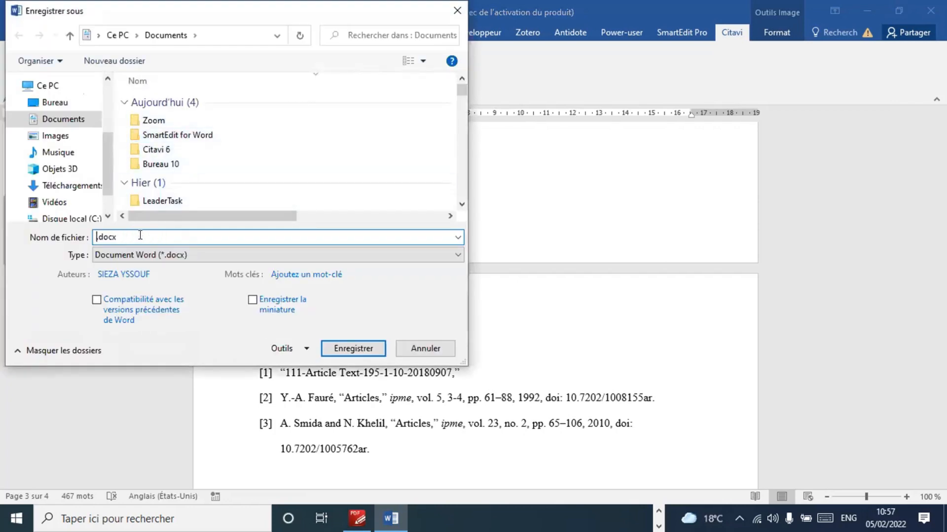
{"action": "type", "text": "Article_Gov"}
{"action": "left_click", "coordinate": [59, 102]}
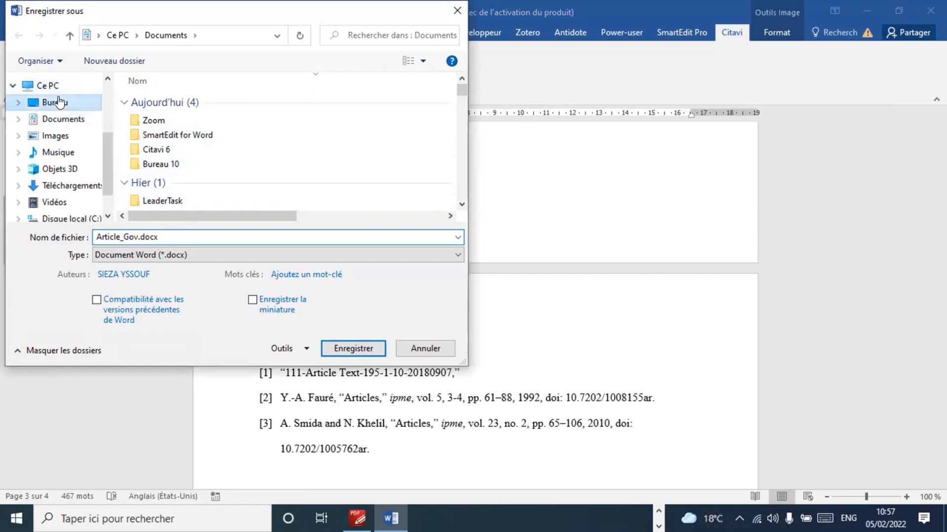
{"action": "left_click", "coordinate": [363, 348]}
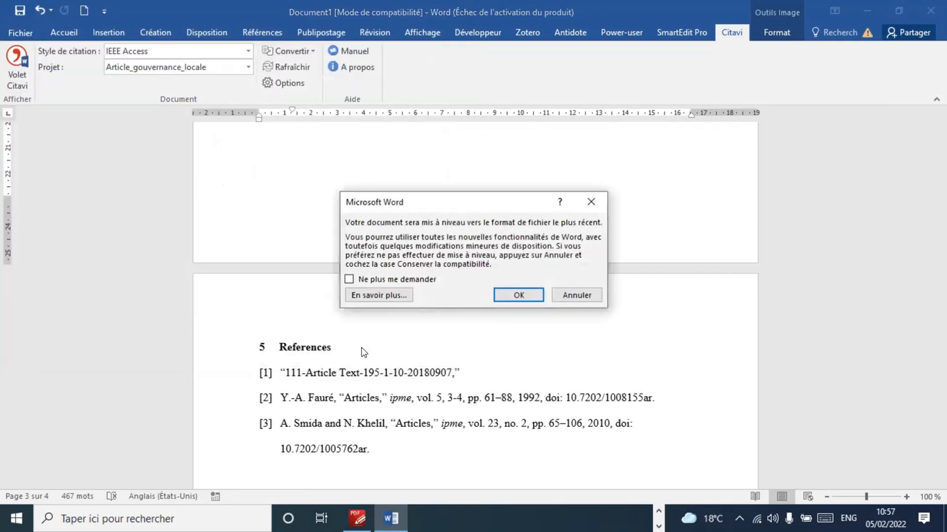
{"action": "left_click", "coordinate": [523, 295]}
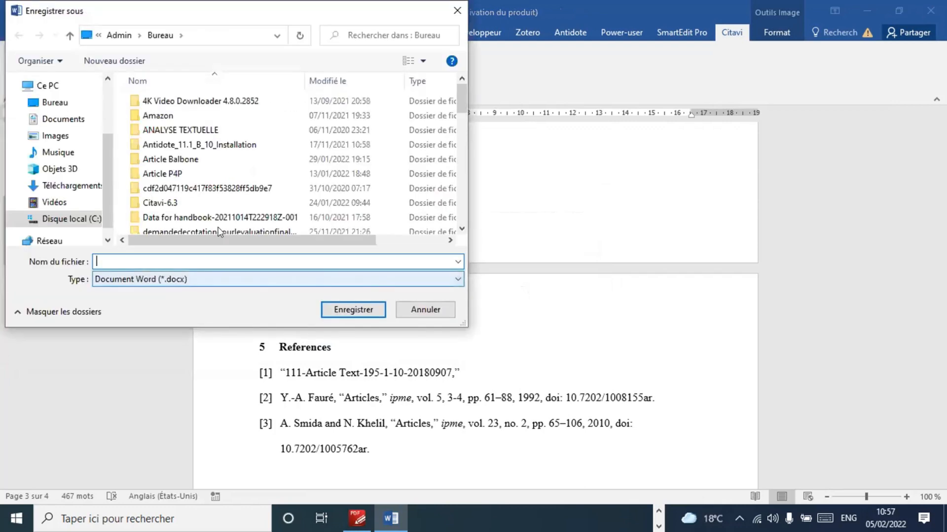
Save the static text copy to the desktop (Bureau) as Article_Gov_revue.docx.
{"action": "left_click", "coordinate": [87, 106]}
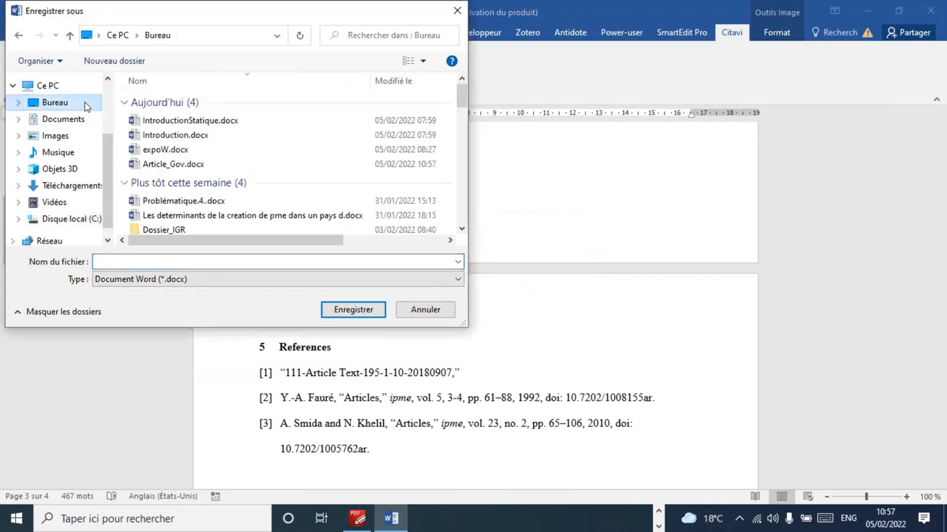
{"action": "left_click", "coordinate": [175, 164]}
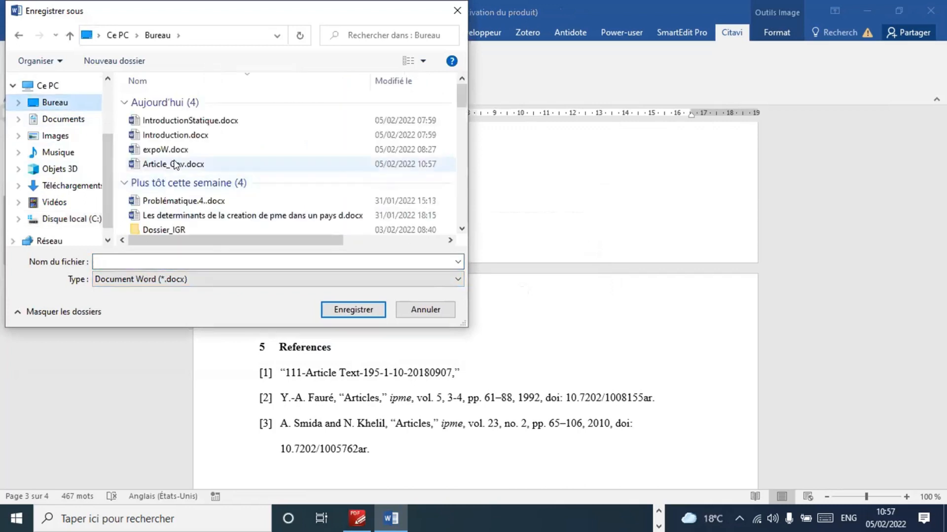
{"action": "left_click", "coordinate": [135, 261]}
{"action": "left_click", "coordinate": [135, 261]}
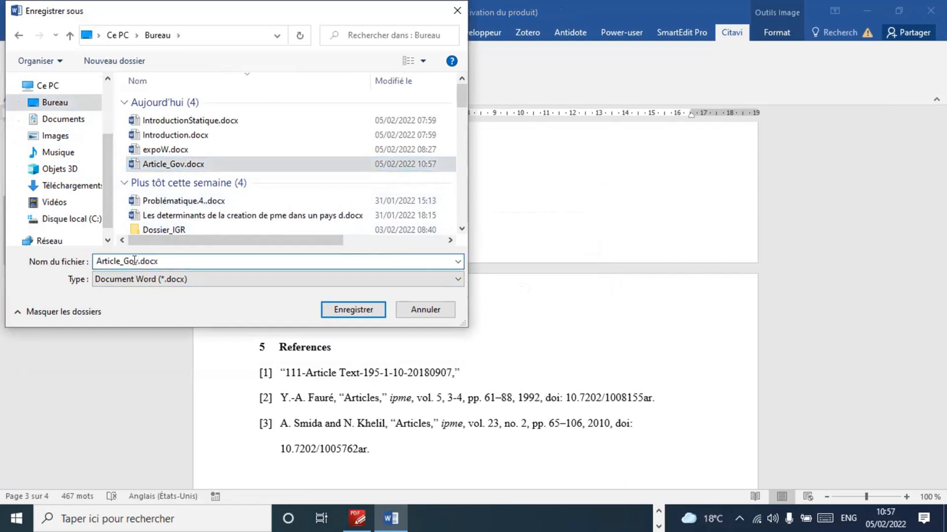
{"action": "type", "text": "_revue"}
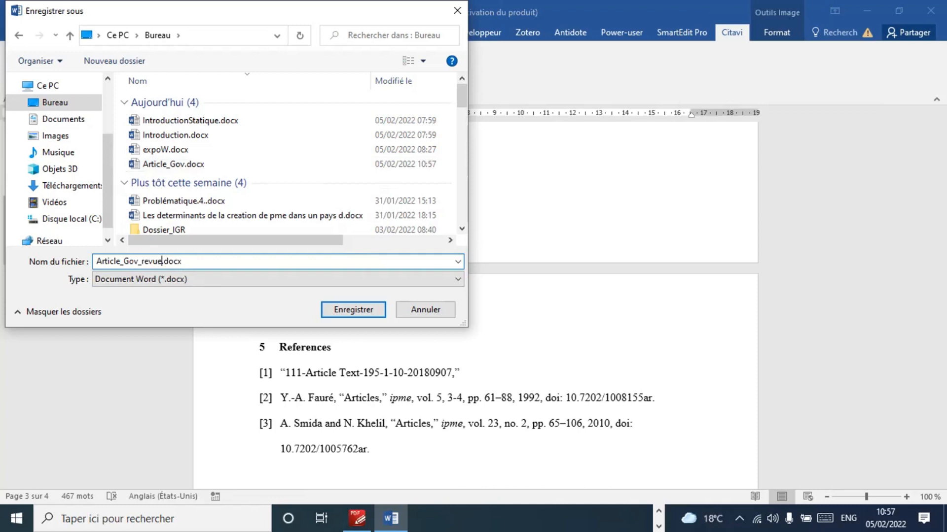
{"action": "left_click", "coordinate": [353, 310]}
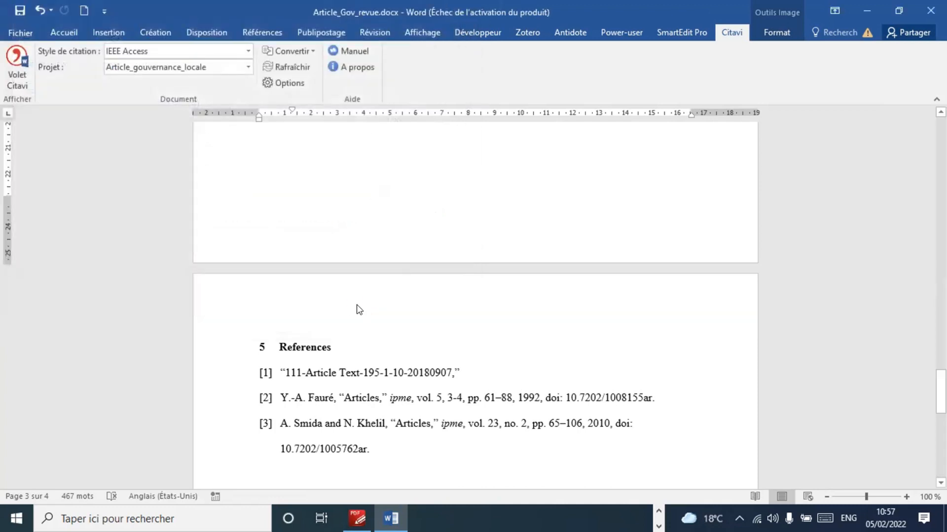
Inspect the static copy's reference list and its in-text citations, from the Conclusion back to the Introduction.
{"action": "left_click", "coordinate": [420, 400]}
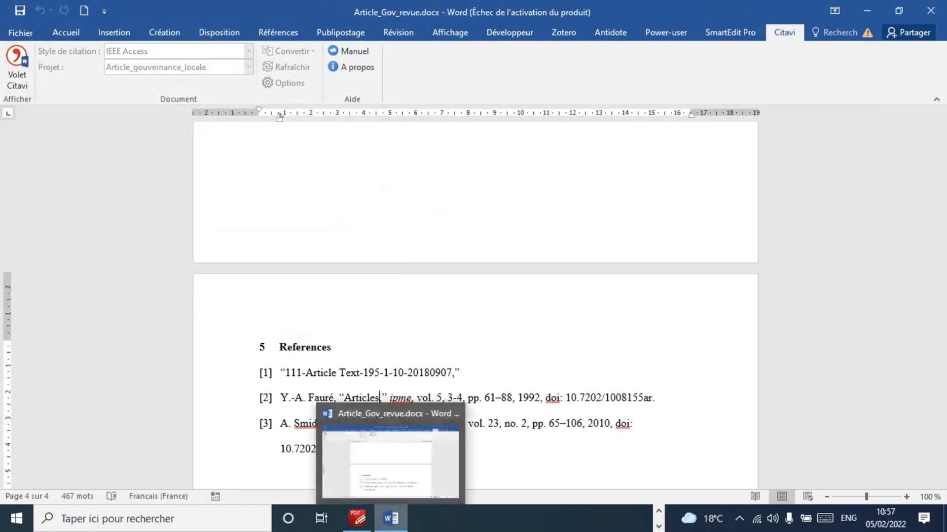
{"action": "left_click", "coordinate": [390, 518]}
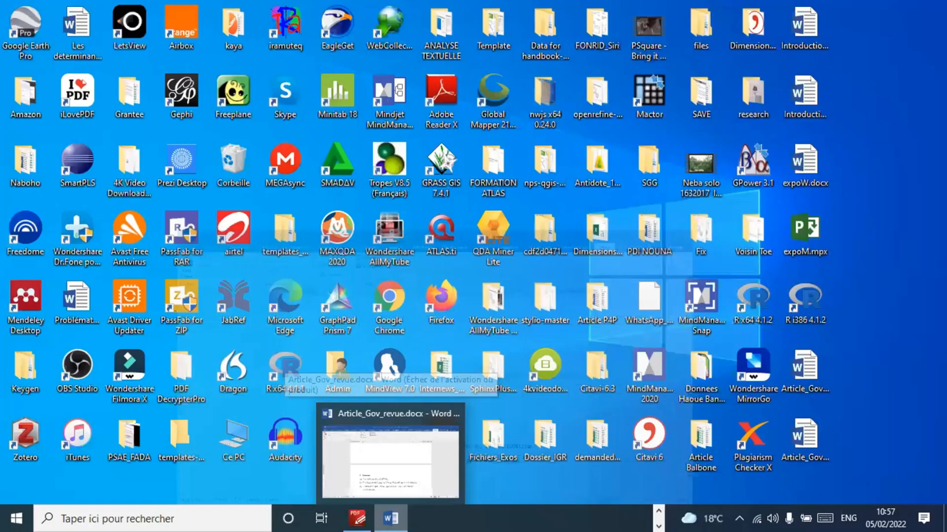
{"action": "left_click", "coordinate": [386, 474]}
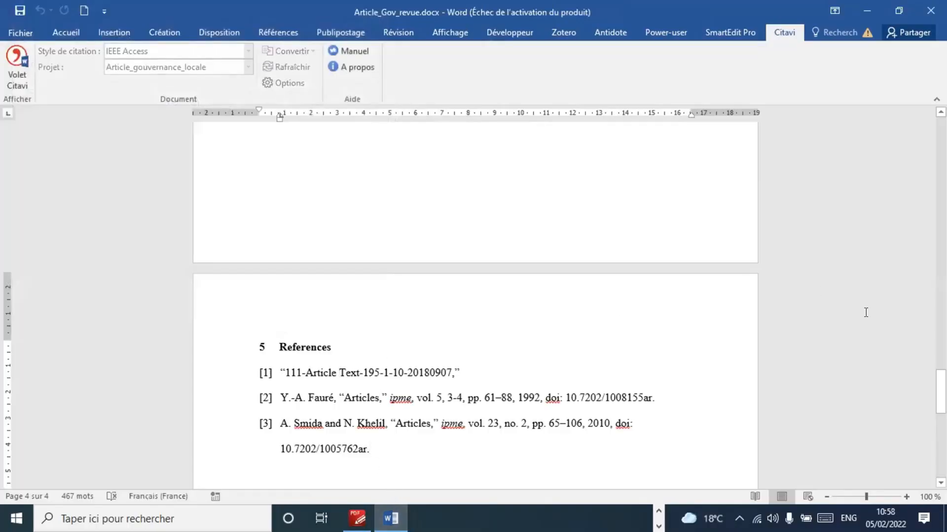
{"action": "left_click_drag", "start_coordinate": [941, 392], "coordinate": [941, 360]}
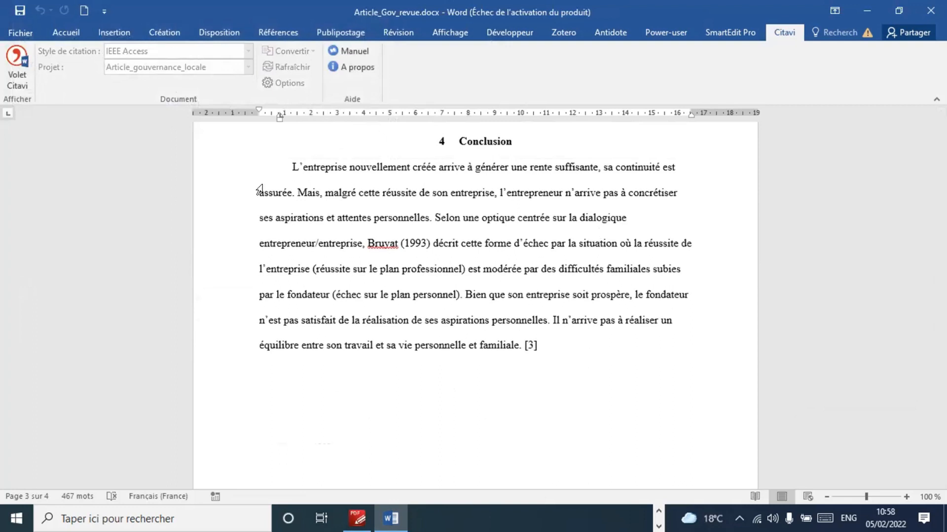
{"action": "left_click", "coordinate": [530, 341]}
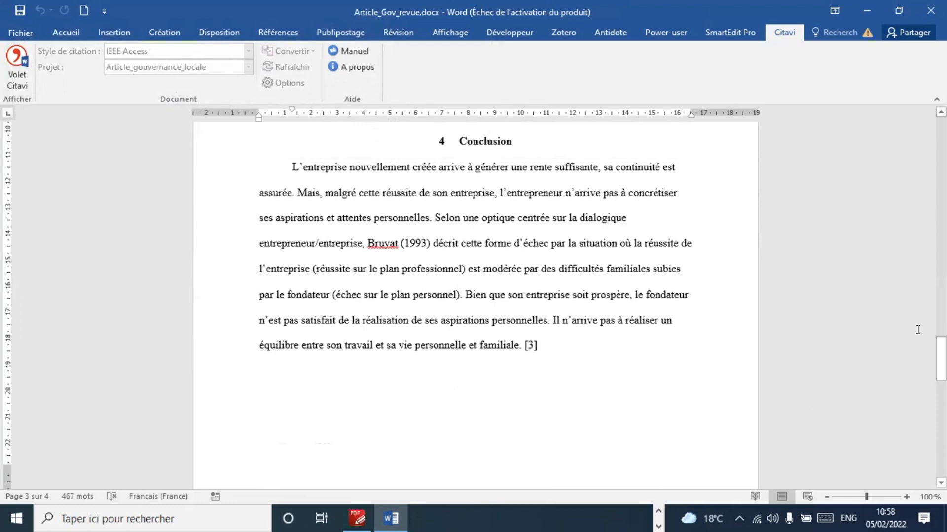
{"action": "left_click_drag", "start_coordinate": [940, 359], "coordinate": [940, 141]}
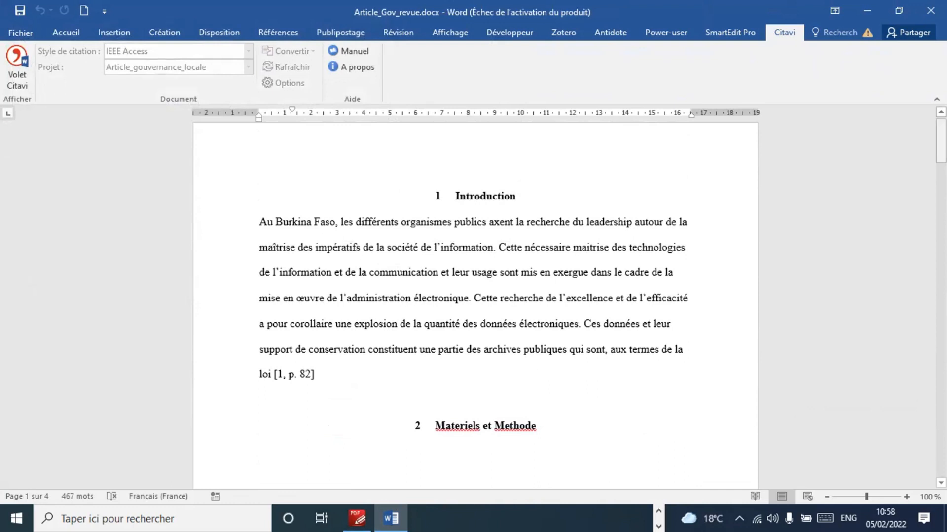
{"action": "left_click_drag", "start_coordinate": [940, 141], "coordinate": [940, 134]}
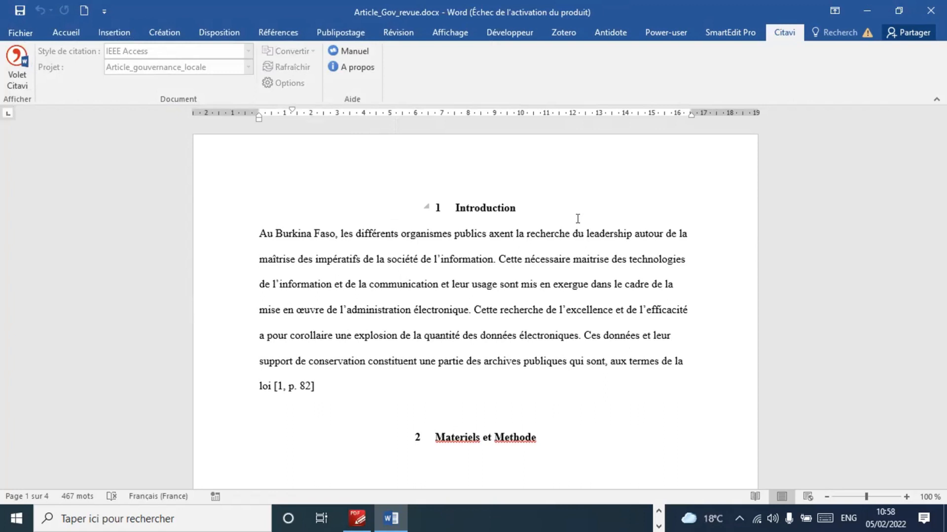
Justify the Introduction paragraph of the static copy.
{"action": "left_click", "coordinate": [685, 360]}
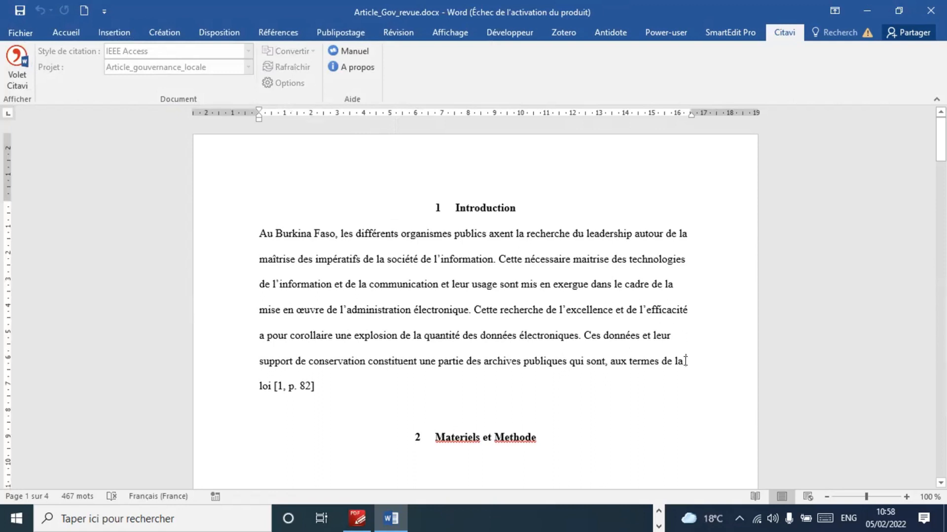
{"action": "left_click", "coordinate": [255, 231], "text": "shift"}
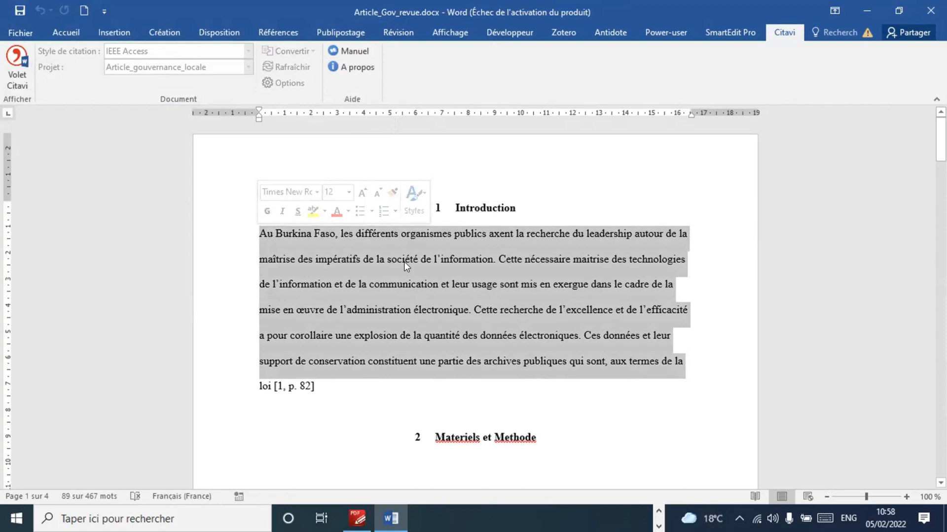
{"action": "left_click", "coordinate": [70, 29]}
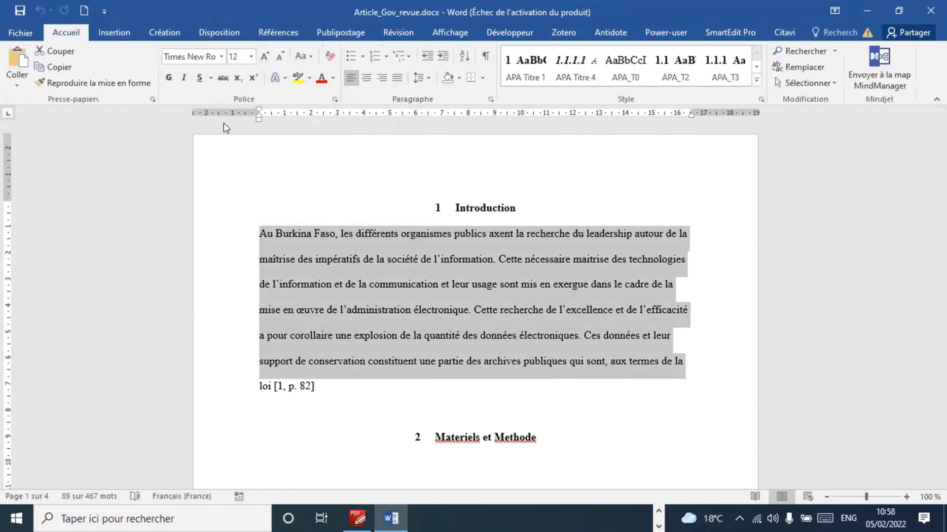
{"action": "left_click", "coordinate": [400, 82]}
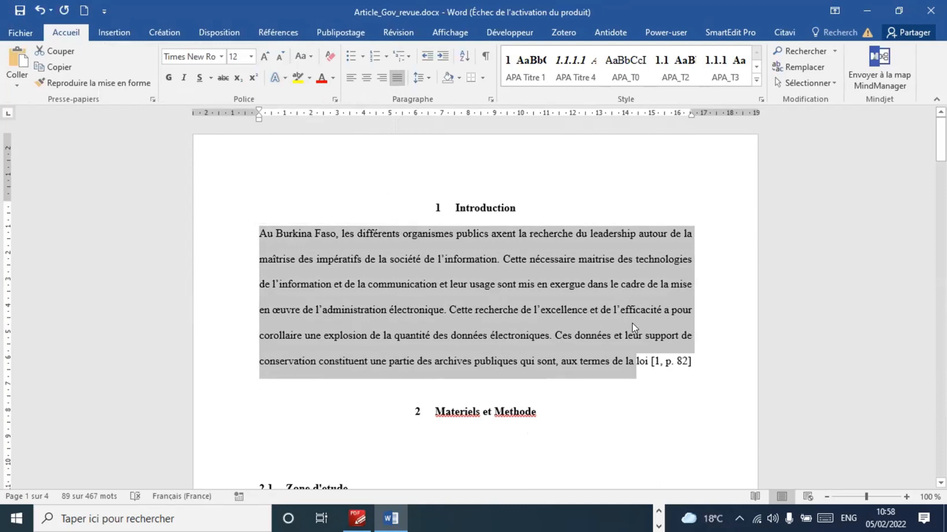
{"action": "left_click", "coordinate": [551, 393]}
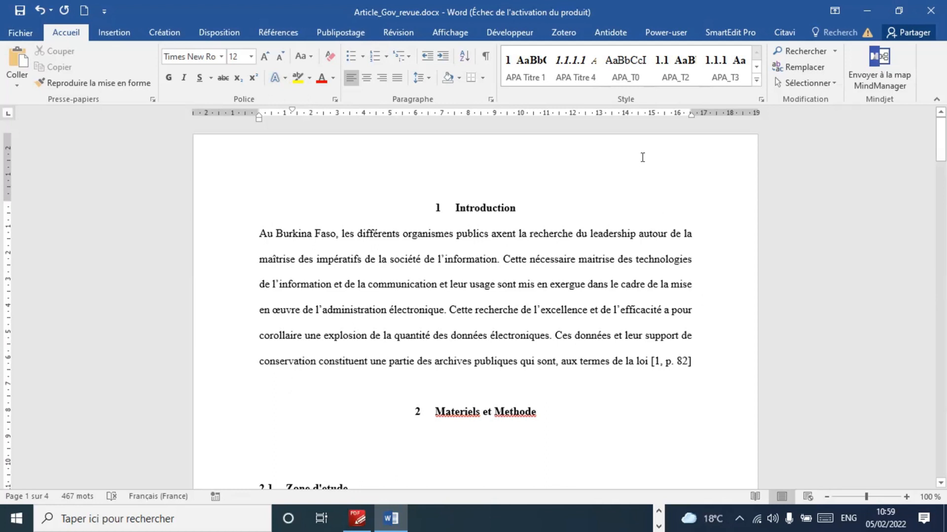
Look through the Antidote, Zotero, Power-user, SmartEdit Pro and Citavi add-in tools available for proofreading the static copy.
{"action": "left_click", "coordinate": [606, 32]}
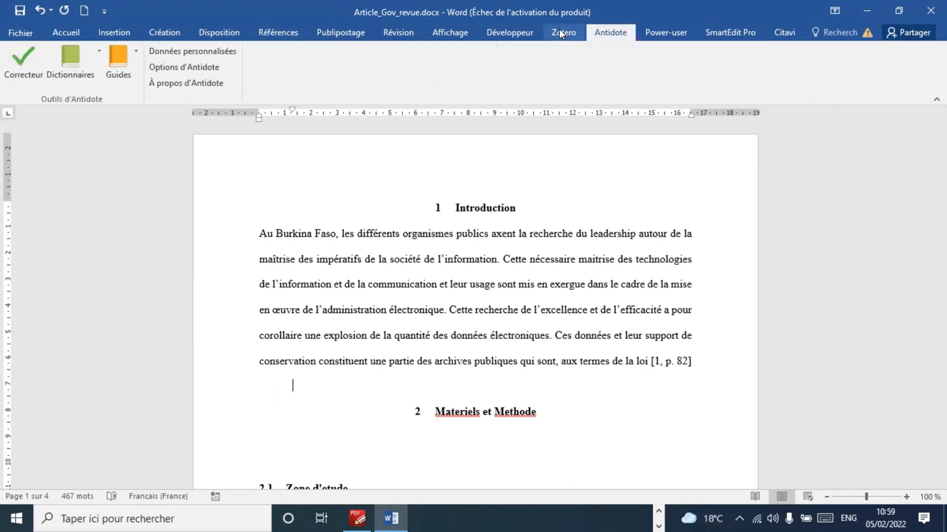
{"action": "left_click", "coordinate": [560, 30]}
{"action": "left_click", "coordinate": [600, 30]}
{"action": "left_click", "coordinate": [660, 32]}
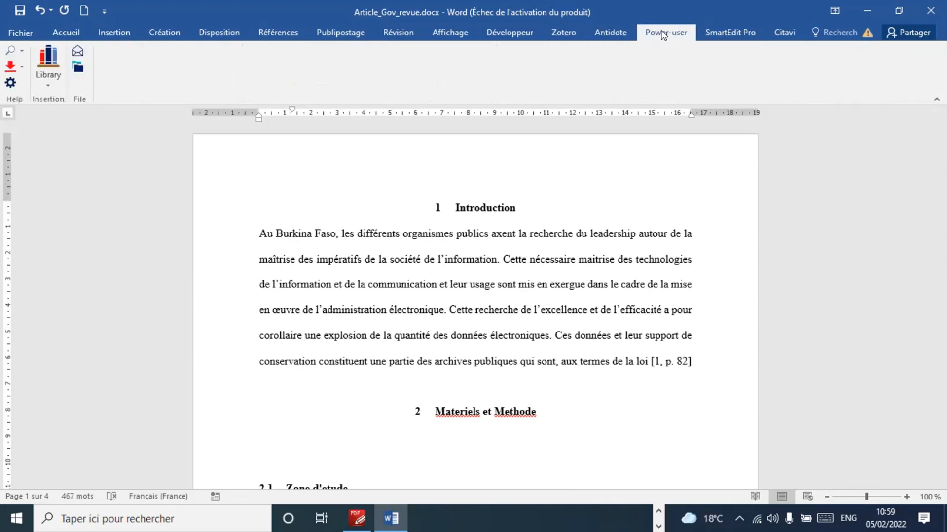
{"action": "left_click", "coordinate": [729, 30]}
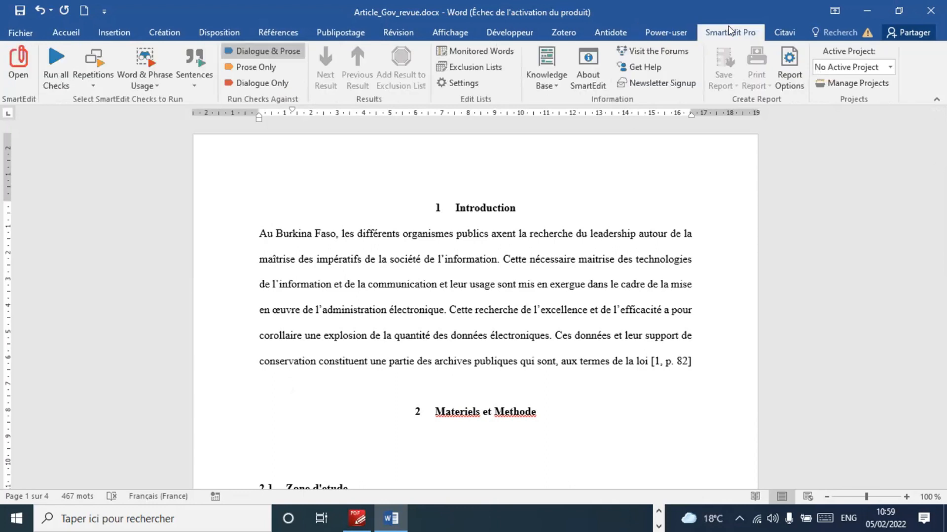
{"action": "left_click", "coordinate": [780, 31]}
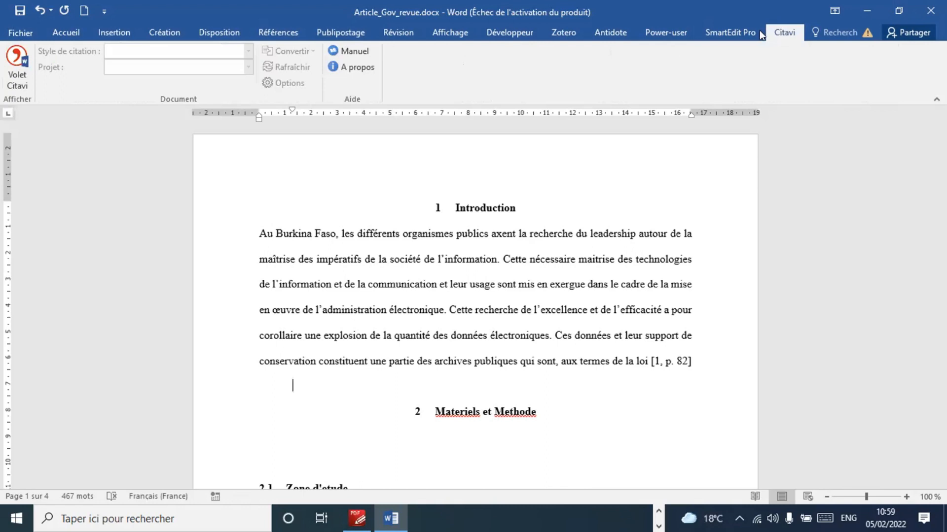
{"action": "left_click", "coordinate": [608, 31]}
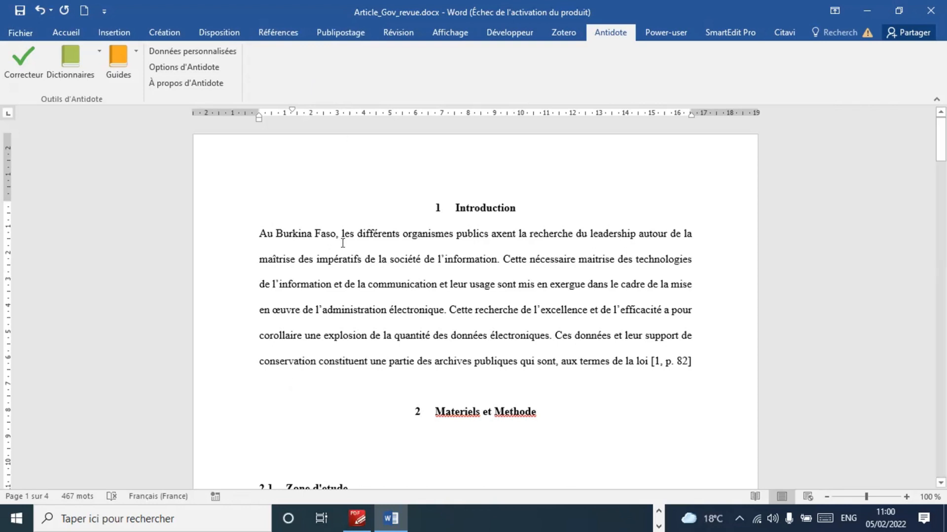
{"action": "left_click", "coordinate": [382, 242]}
Open Plagiarism Checker X from the desktop, view its dashboard and close it.
{"action": "left_click", "coordinate": [866, 12]}
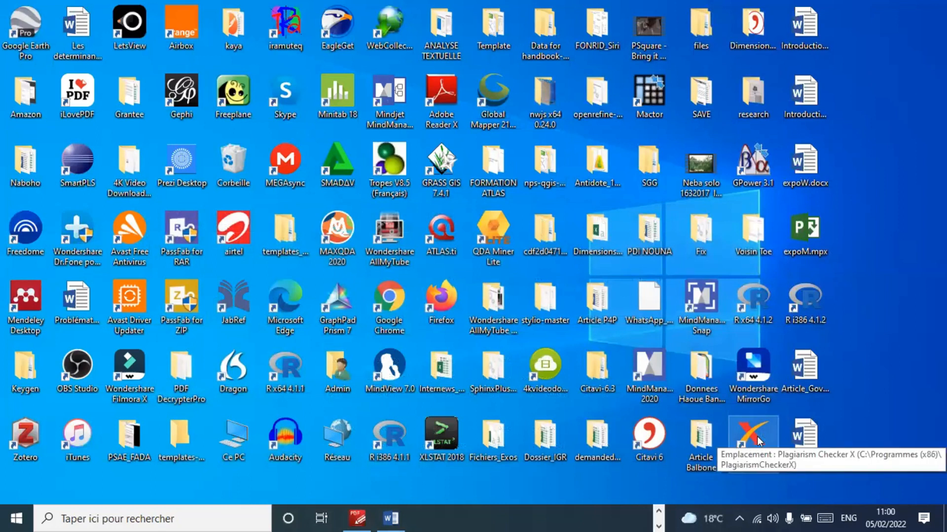
{"action": "double_click", "coordinate": [756, 436]}
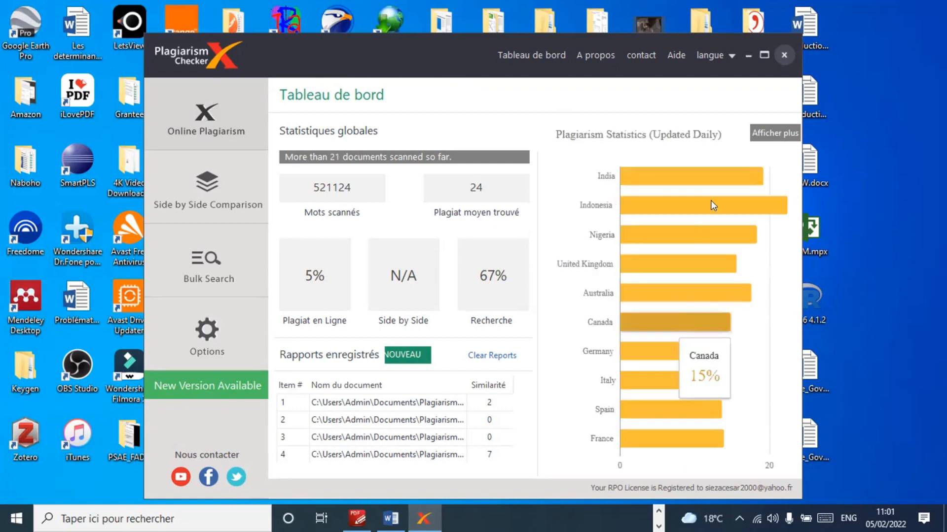
{"action": "left_click", "coordinate": [784, 56]}
{"action": "left_click", "coordinate": [469, 303]}
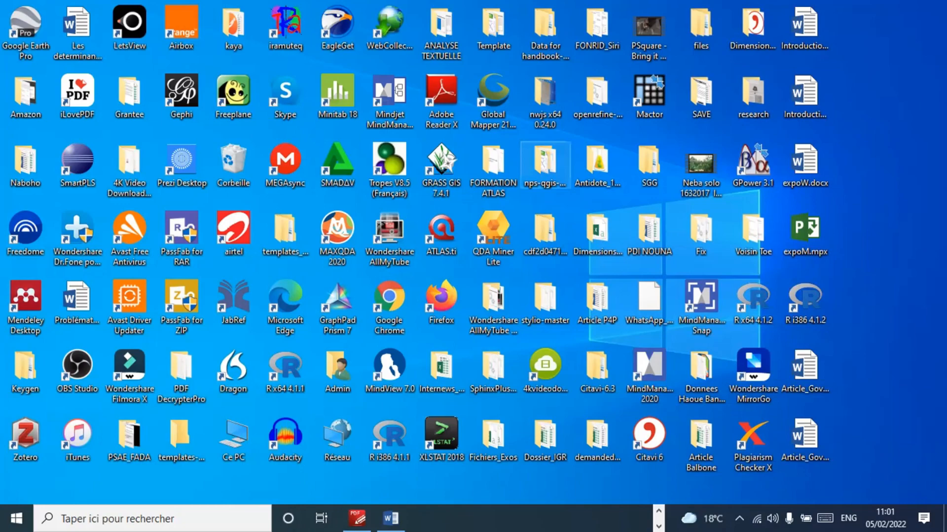
Return to Word and add a period after the [1, p. 82] citation ending the Introduction paragraph.
{"action": "left_click", "coordinate": [390, 518]}
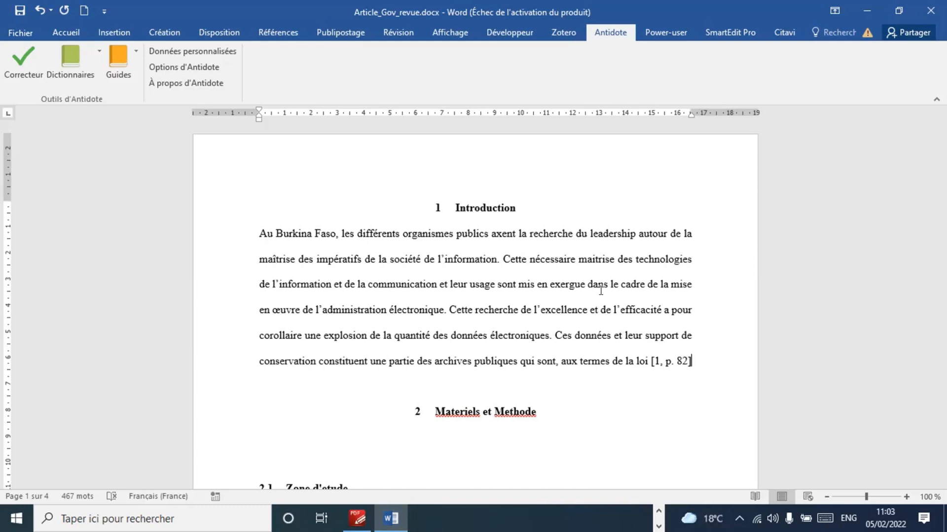
{"action": "type", "text": "."}
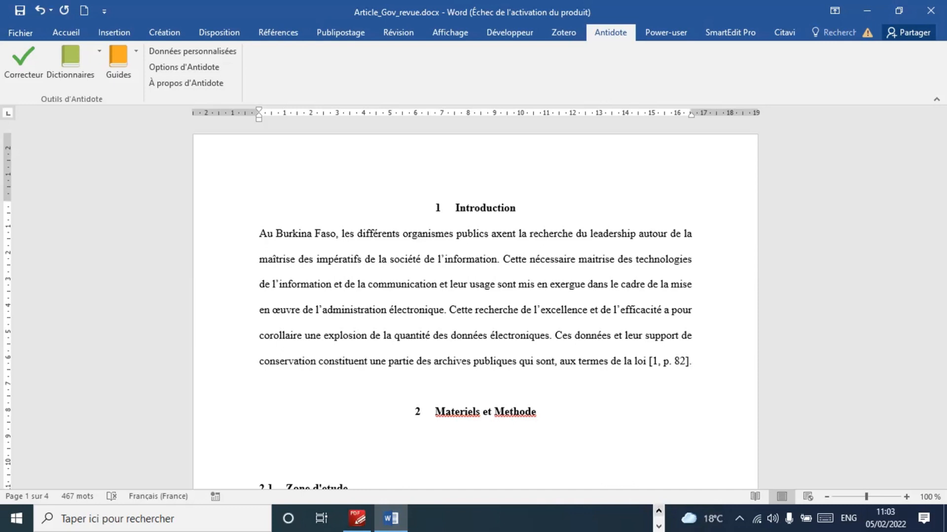
Switch to Chrome, close the Sci-Hub page and review the Library Genesis article results for "gouvernance locale".
{"action": "left_click", "coordinate": [659, 511]}
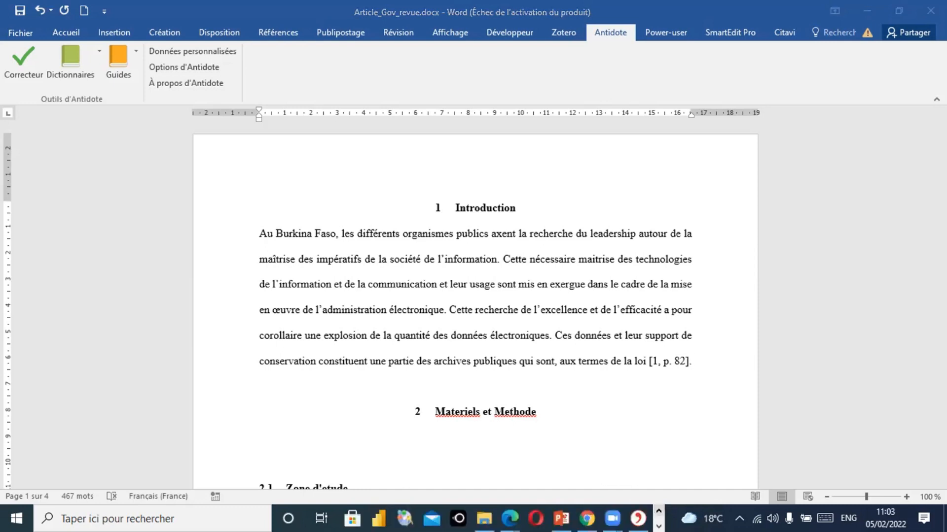
{"action": "left_click", "coordinate": [585, 508]}
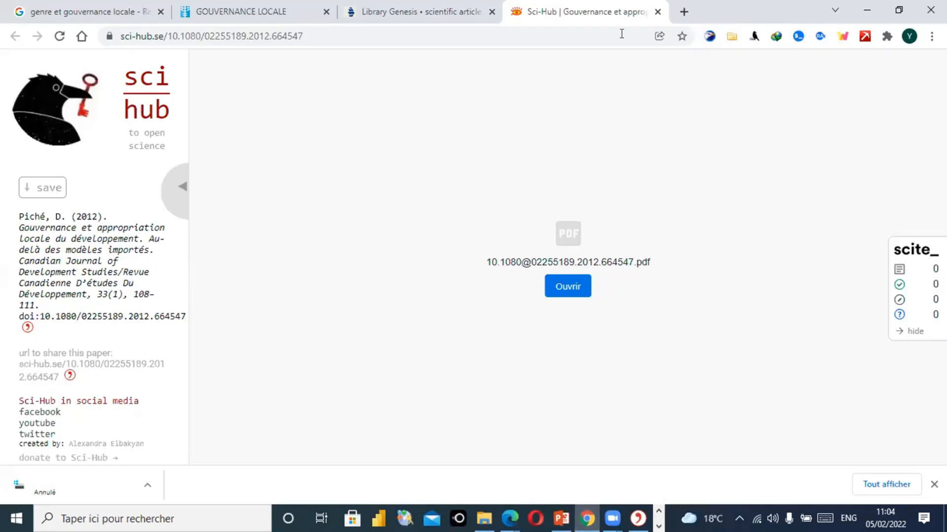
{"action": "left_click", "coordinate": [657, 11]}
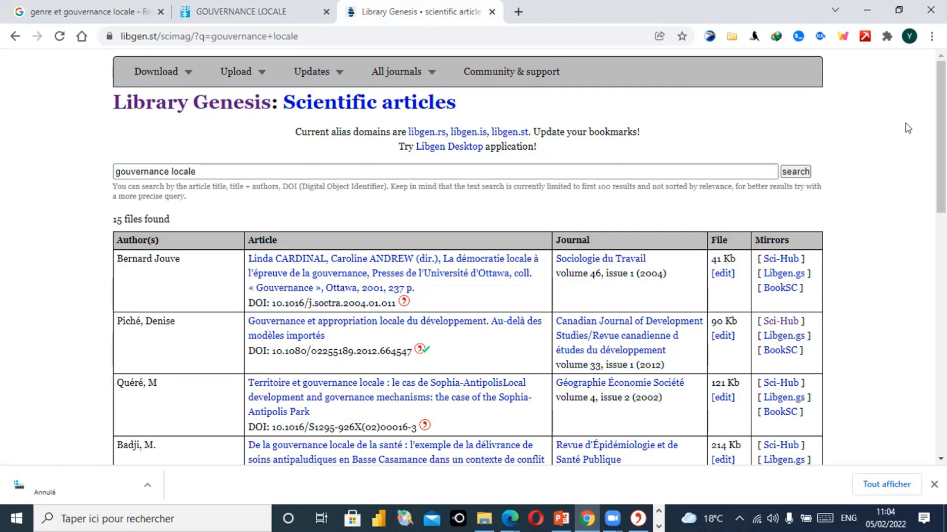
{"action": "scroll", "coordinate": [940, 138], "scroll_direction": "down", "scroll_amount": 3}
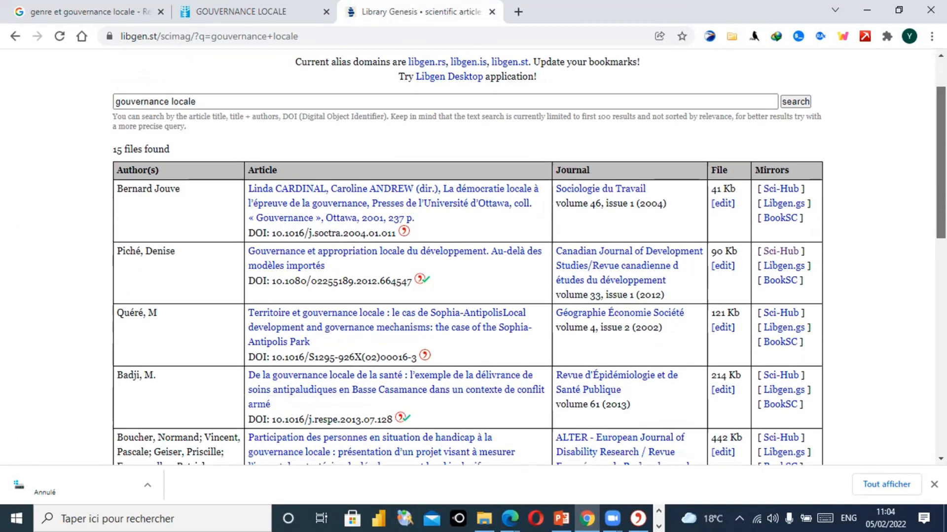
{"action": "scroll", "coordinate": [467, 257], "scroll_direction": "down", "scroll_amount": 4}
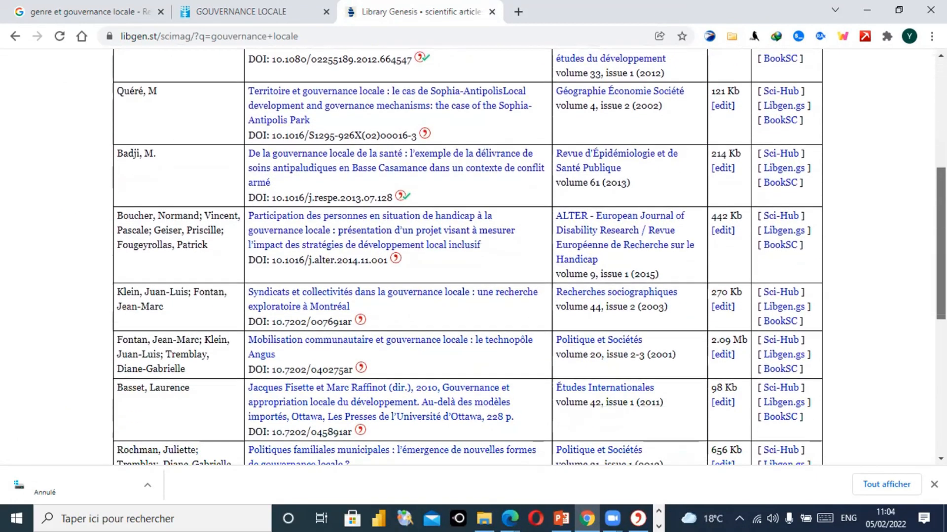
{"action": "scroll", "coordinate": [468, 256], "scroll_direction": "down", "scroll_amount": 6}
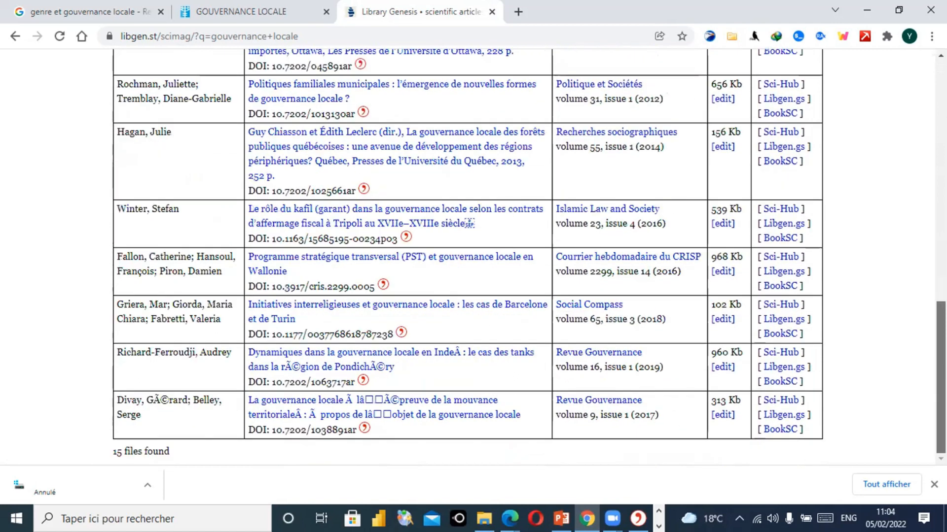
{"action": "scroll", "coordinate": [467, 256], "scroll_direction": "up", "scroll_amount": 5}
{"action": "scroll", "coordinate": [467, 256], "scroll_direction": "up", "scroll_amount": 7}
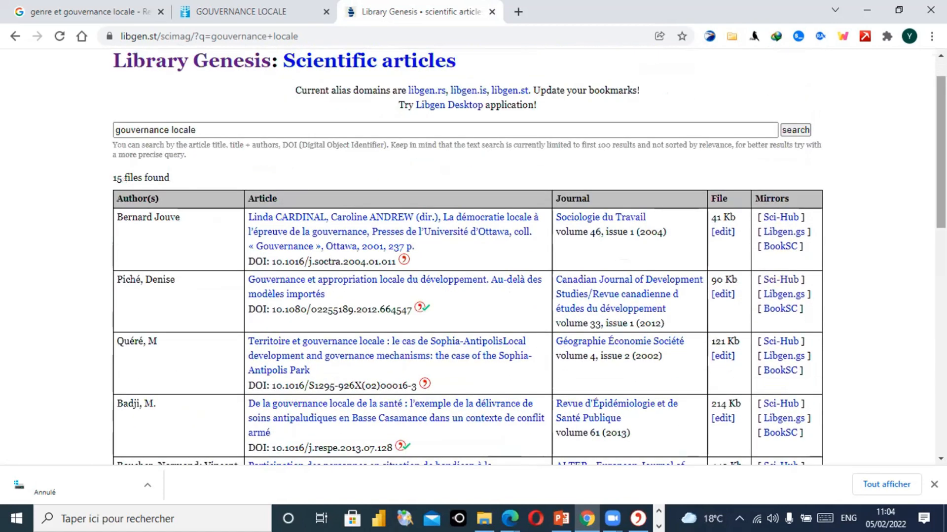
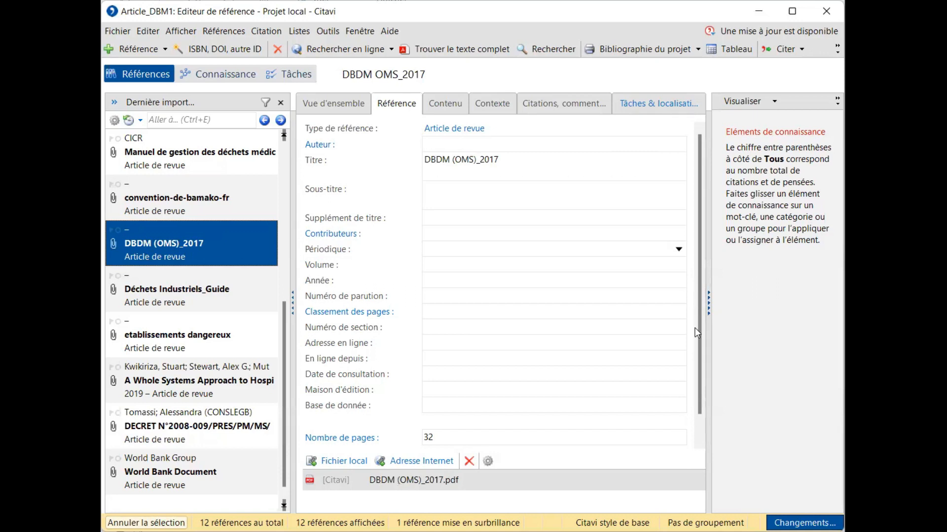
Examine the bibliographic fields of the Citavi references DBDM (OMS)_2017, A Whole Systems Approach, etablissements dangereux and World Bank Document.
{"action": "scroll", "coordinate": [507, 183], "scroll_direction": "down", "scroll_amount": 1}
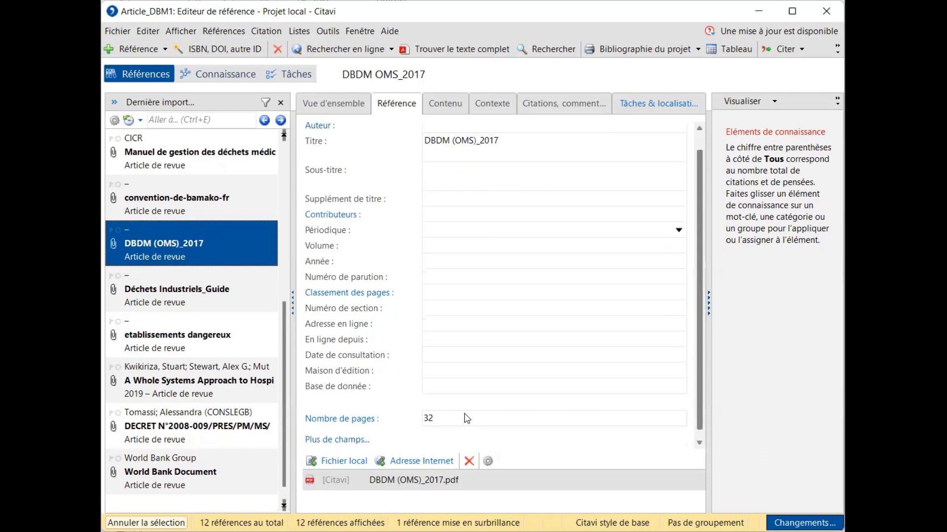
{"action": "scroll", "coordinate": [467, 417], "scroll_direction": "up", "scroll_amount": 1}
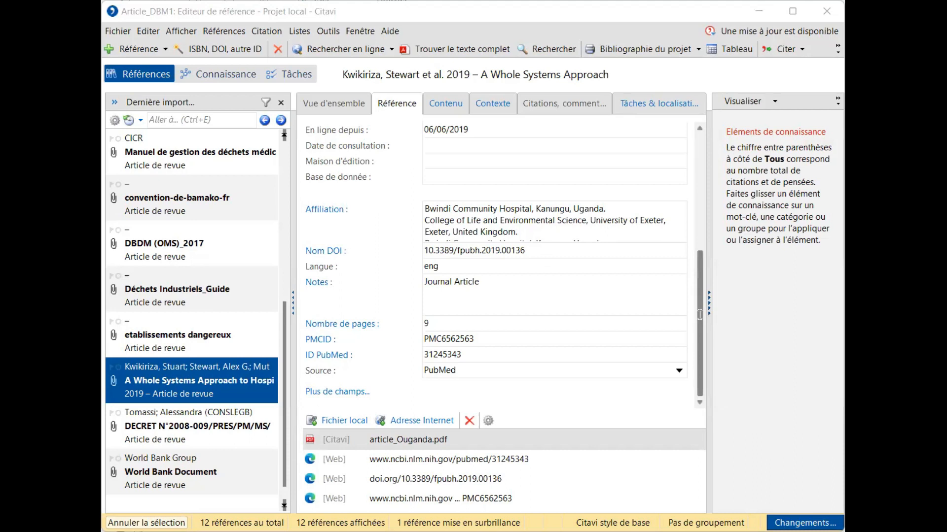
{"action": "left_click", "coordinate": [700, 314]}
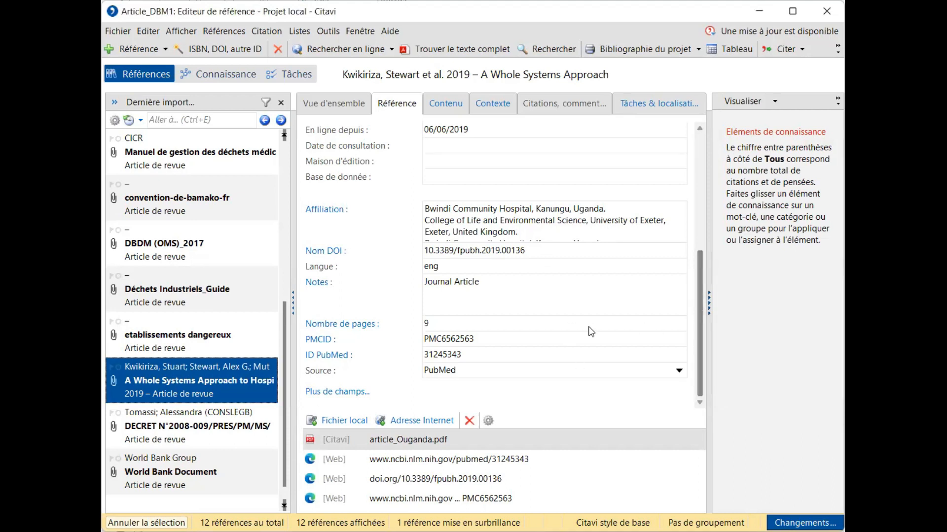
{"action": "left_click", "coordinate": [180, 336]}
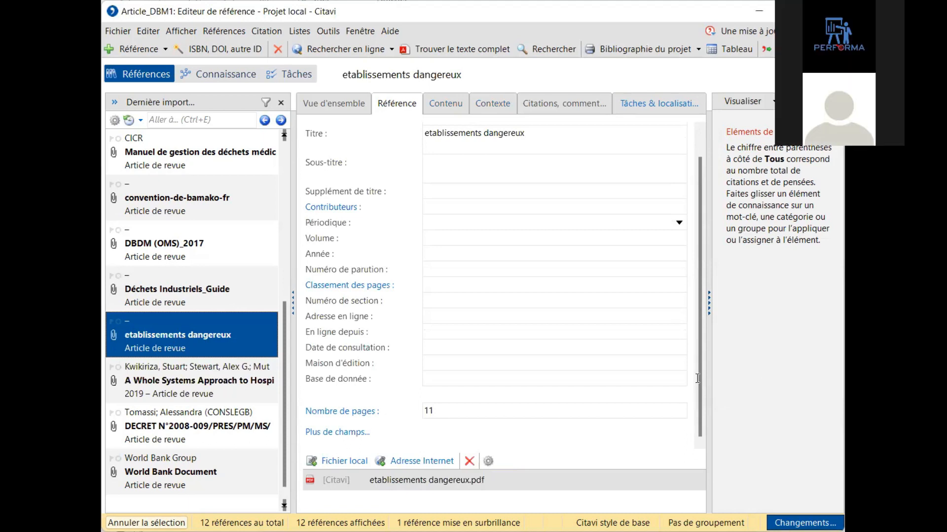
{"action": "left_click", "coordinate": [180, 462]}
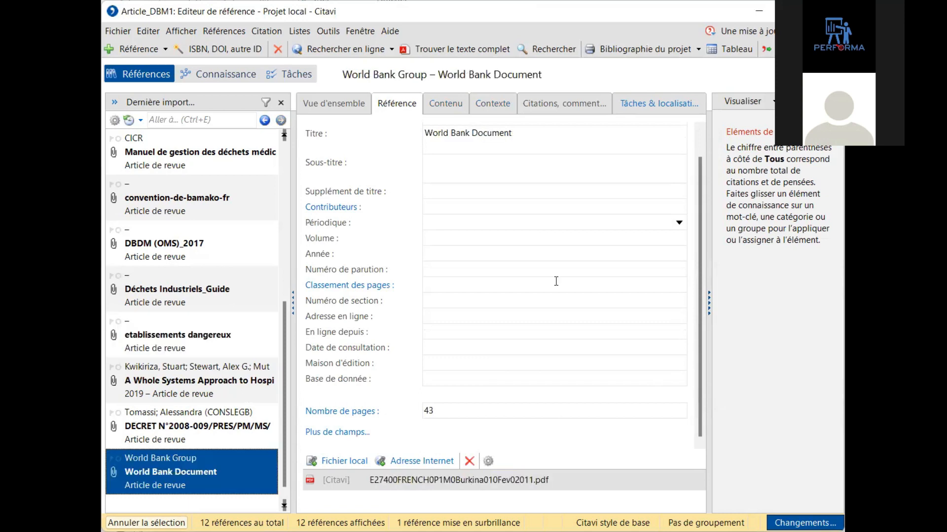
{"action": "key", "text": "alt+Left"}
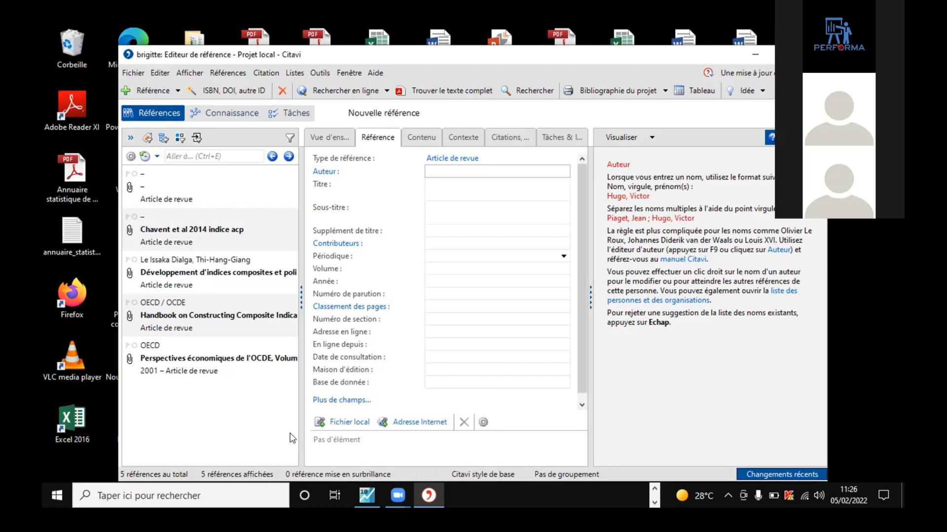
Minimize the Citavi reference editor to reveal the desktop.
{"action": "left_click", "coordinate": [749, 53]}
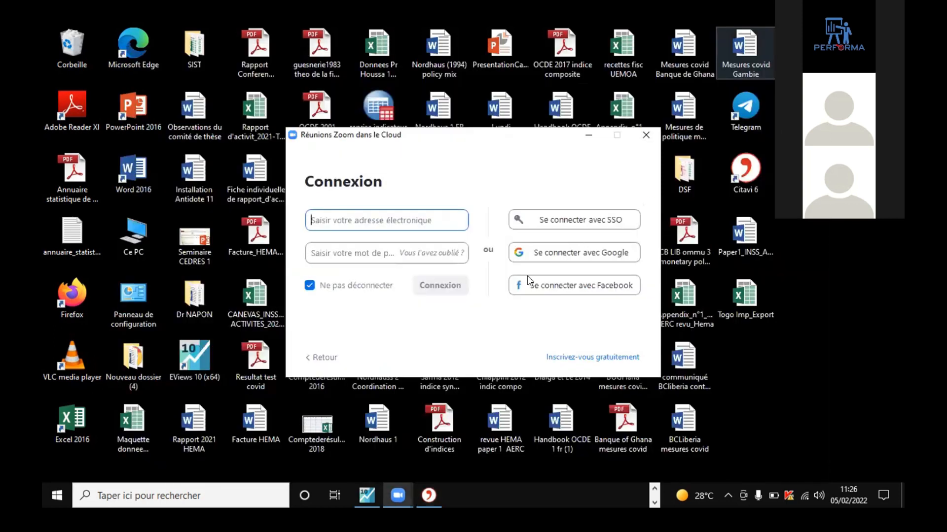